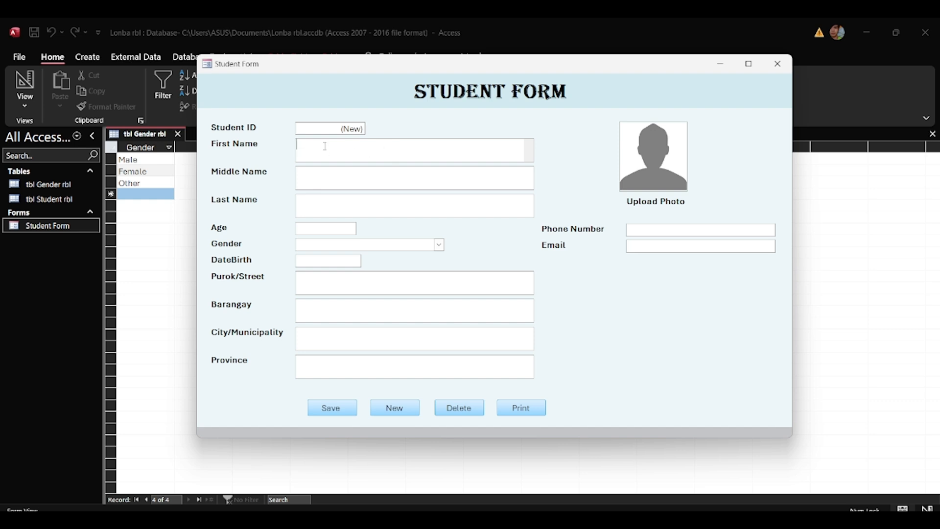
Enter the student's first, middle and last names and age 22 in the Student Form.
type("Jhon")
left_click(326, 171)
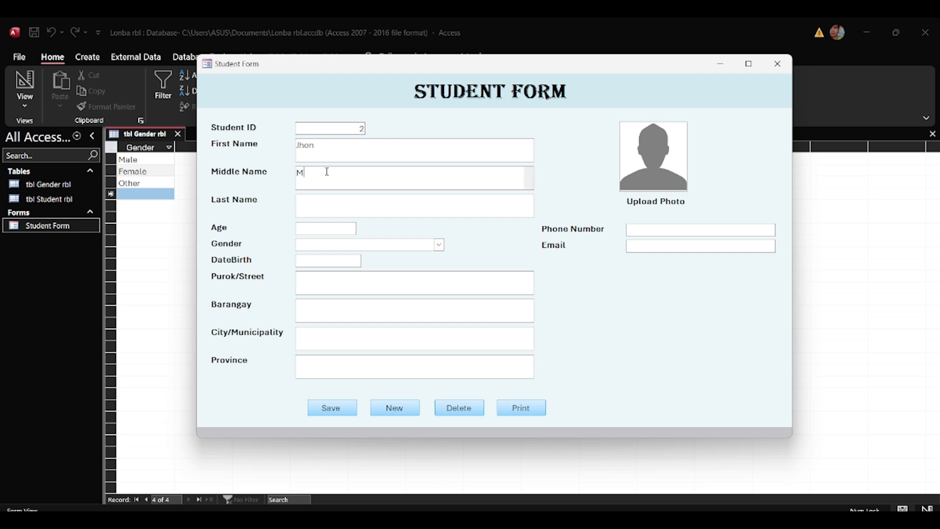
left_click(325, 205)
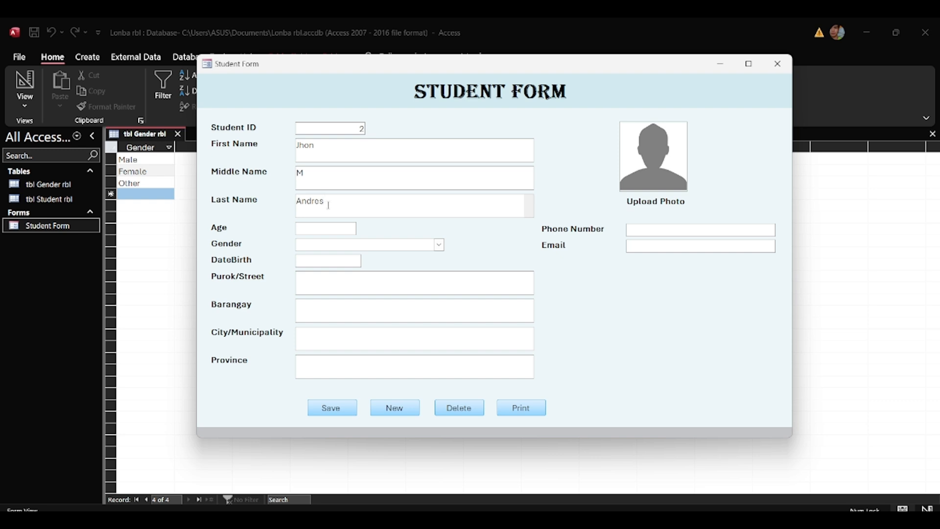
left_click(302, 227)
Clear the first name field, then set Gender to Female and DateBirth to 08/11/2024.
left_click(438, 244)
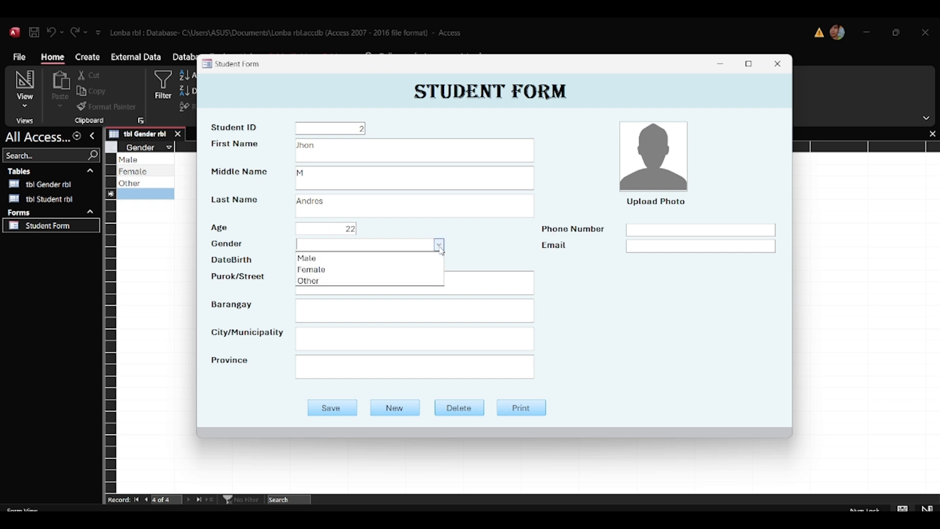
double_click(345, 150)
key("Delete")
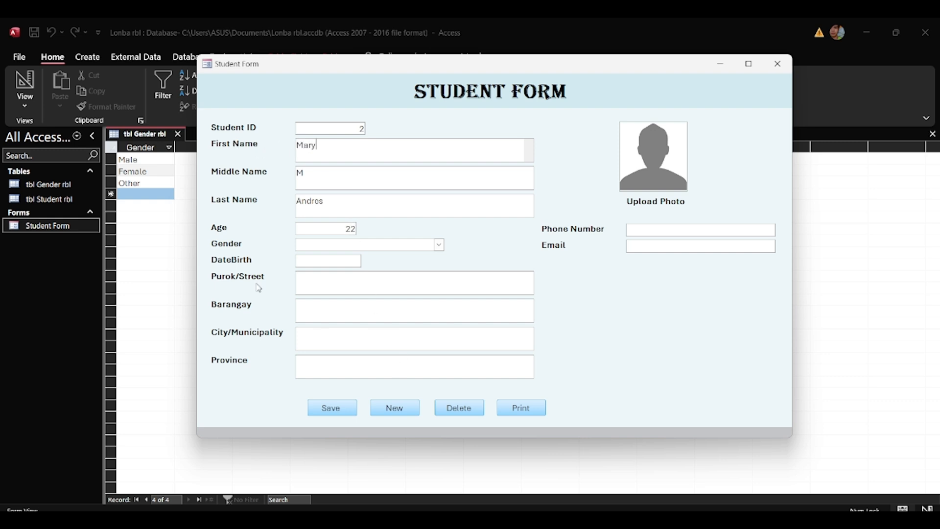
left_click(426, 244)
left_click(439, 245)
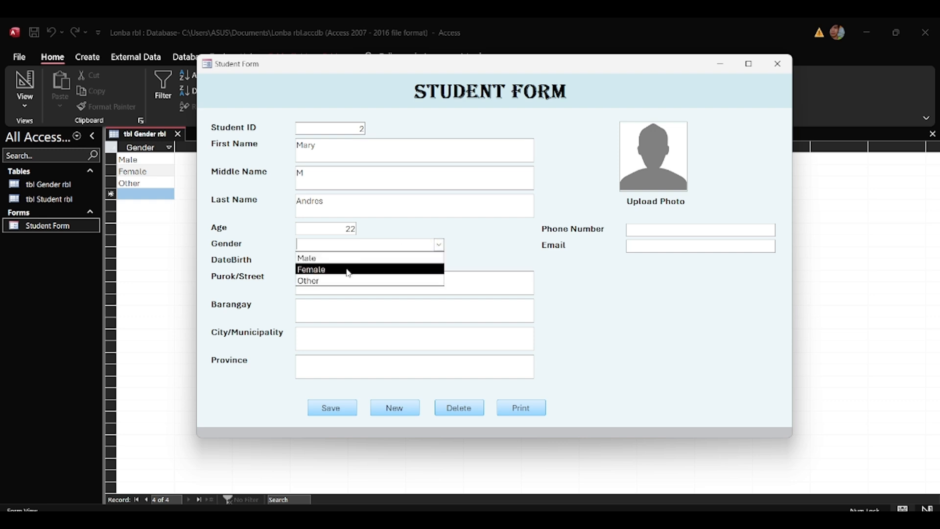
left_click(348, 269)
left_click(367, 259)
left_click(349, 306)
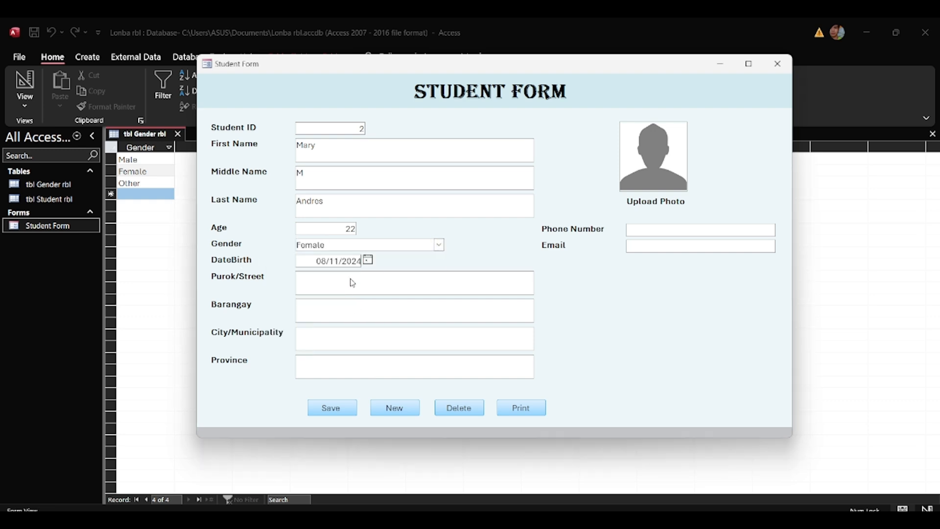
left_click(324, 283)
Fill in the Purok/Street, Barangay, City/Municipality and Province address fields.
type("Purok 5")
left_click(322, 313)
type("Fundado")
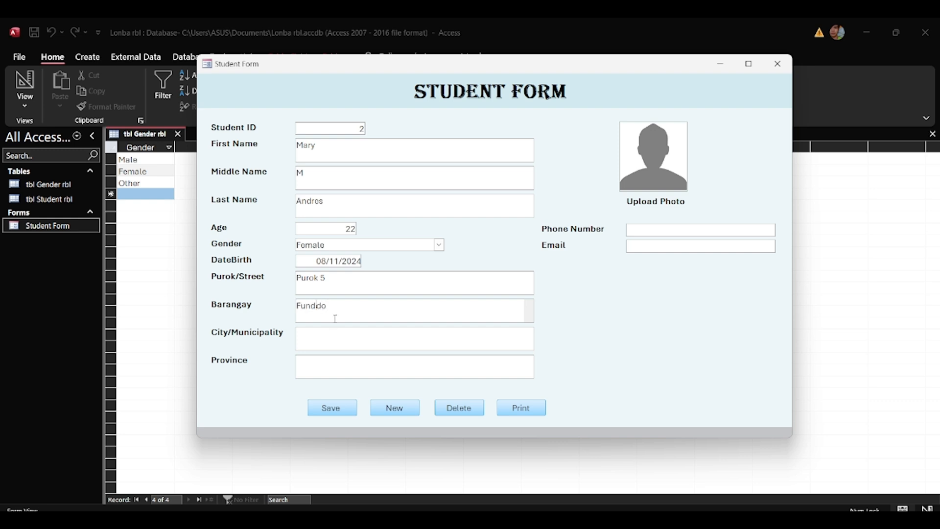
left_click(333, 333)
left_click(337, 363)
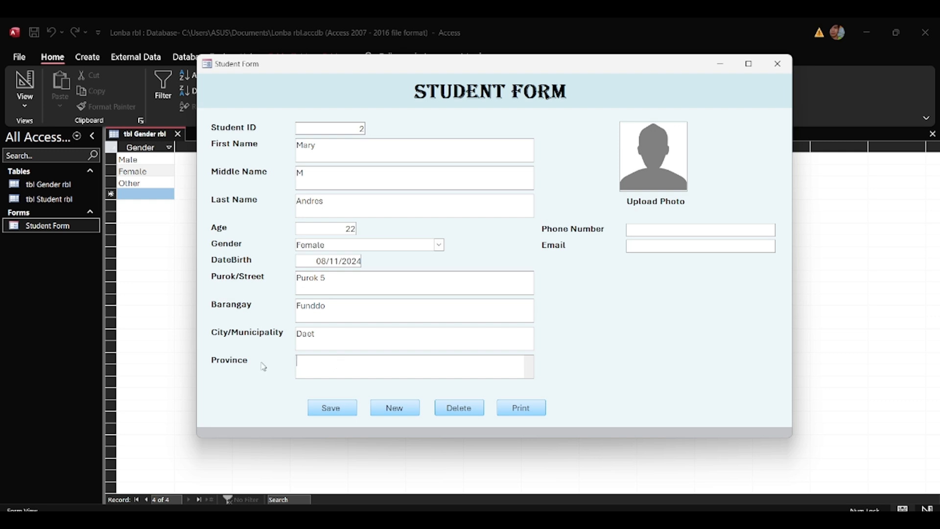
type("Camarines Norte")
Enter the student's phone number and e-mail, save the record, and start a blank new one.
left_click(650, 233)
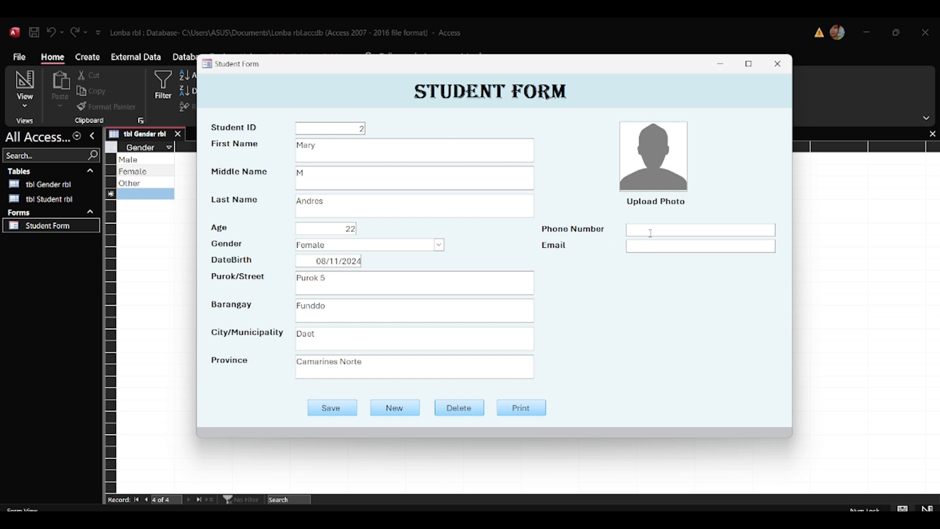
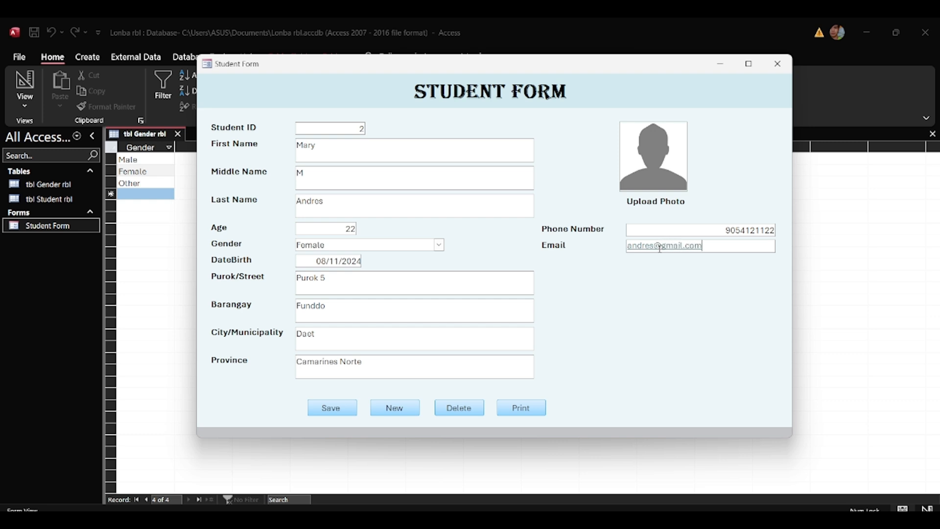
left_click(343, 411)
left_click(392, 409)
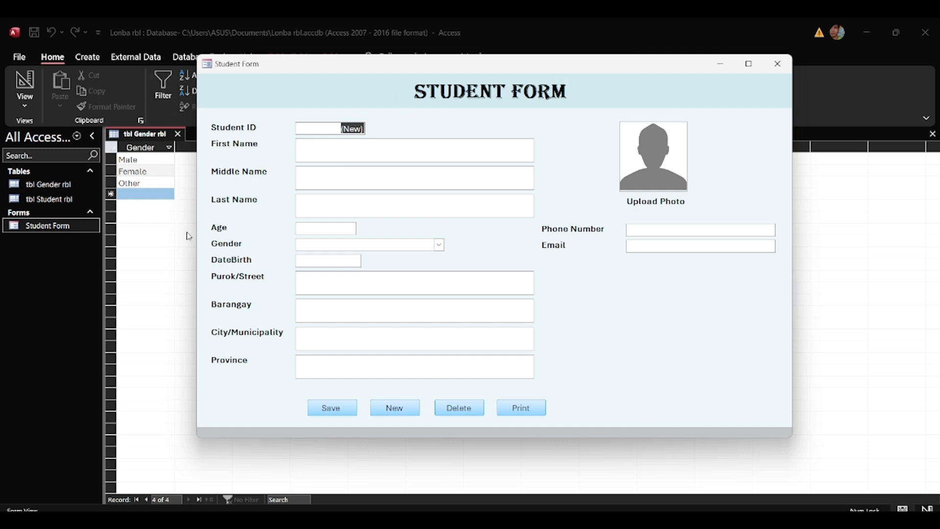
left_click(166, 237)
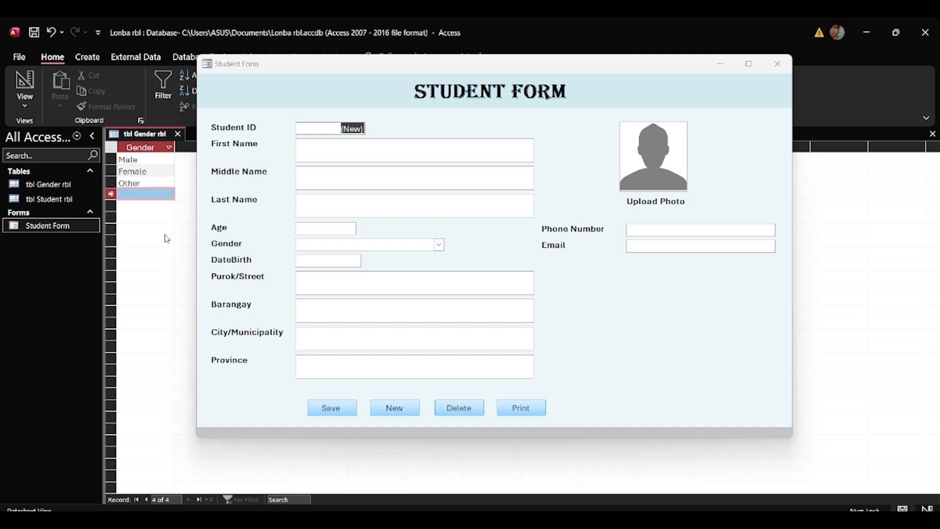
Close the Student Form and gender table, then open tbl Student rbl showing both students.
left_click(777, 64)
left_click(176, 134)
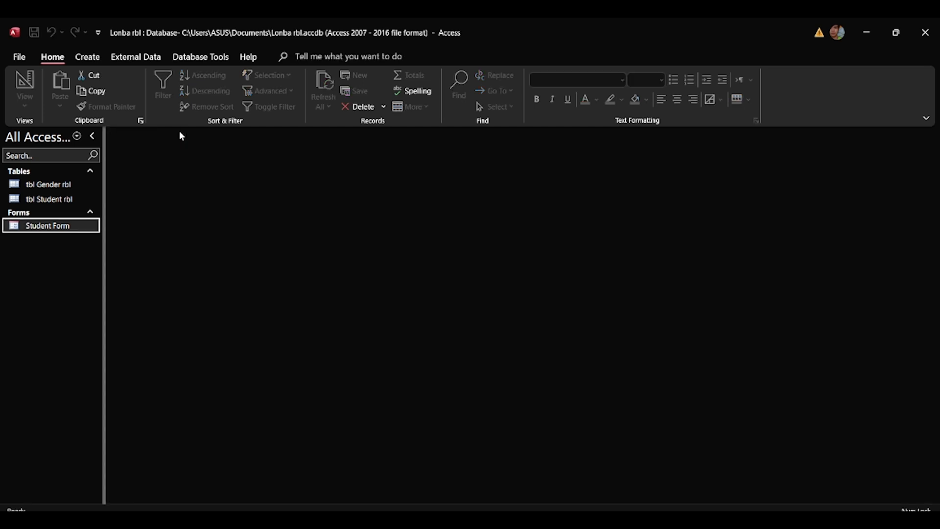
double_click(48, 200)
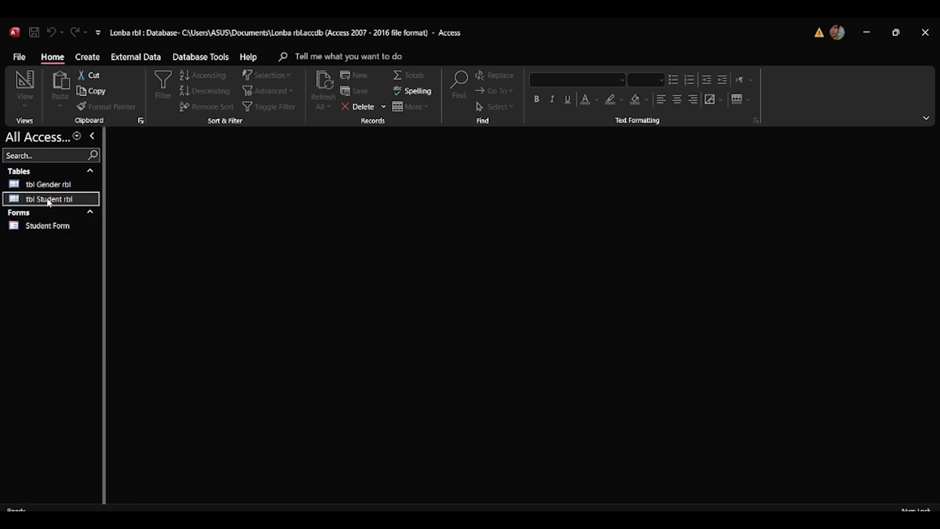
left_click(223, 160)
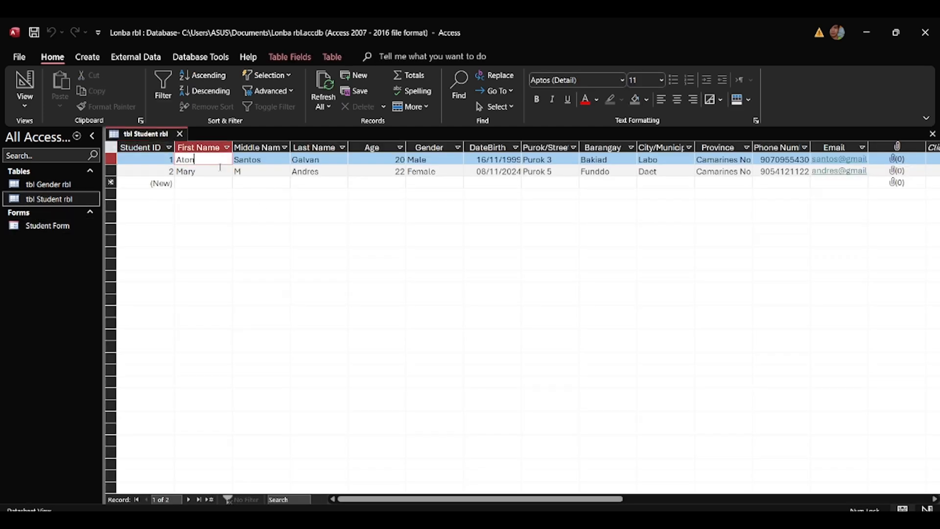
left_click(219, 171)
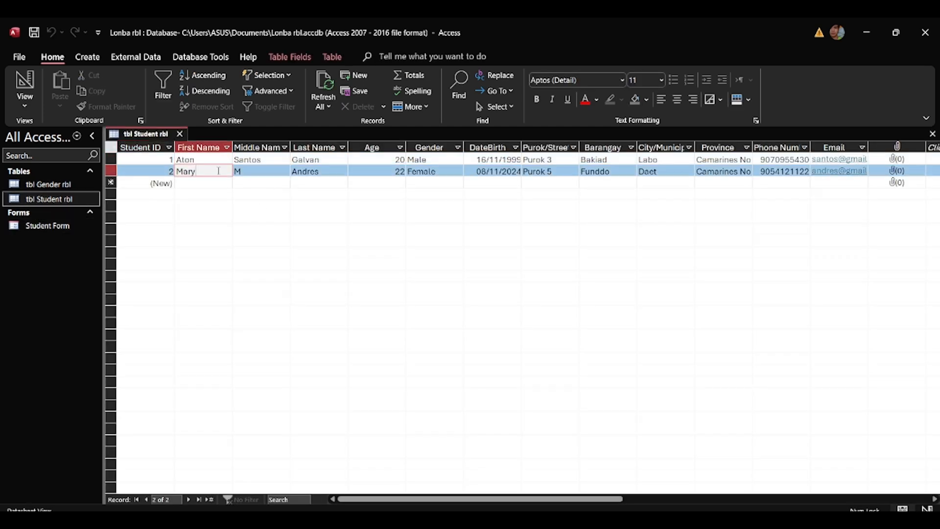
Reopen the Student Form and open the first student's photo attachments.
left_click(55, 225)
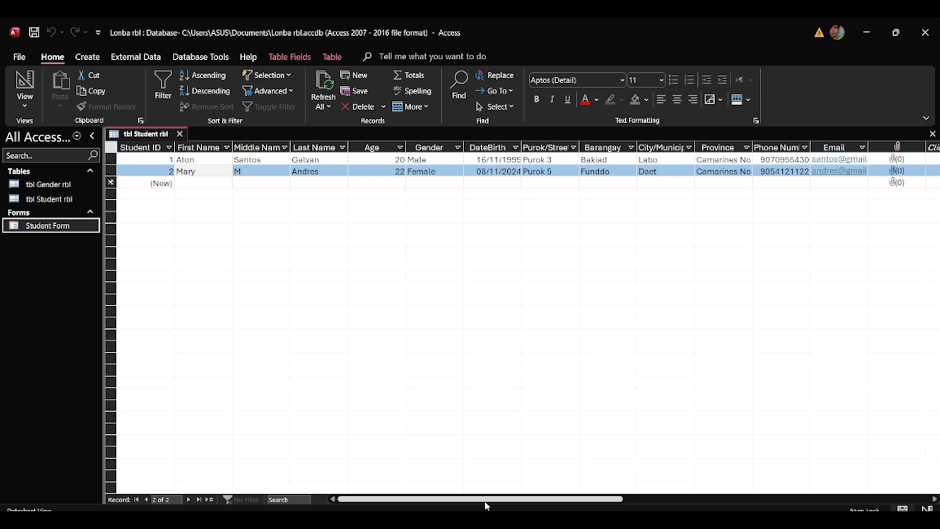
left_click_drag(483, 498, 286, 452)
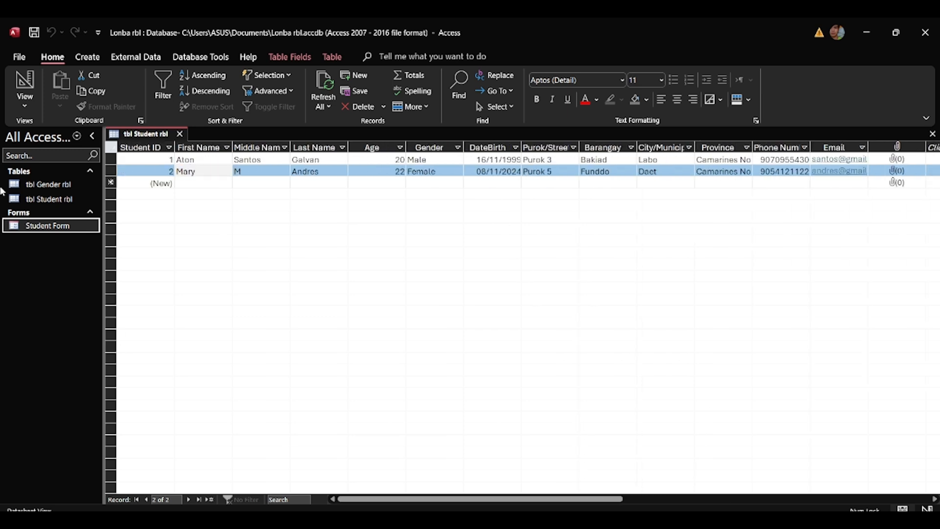
double_click(75, 225)
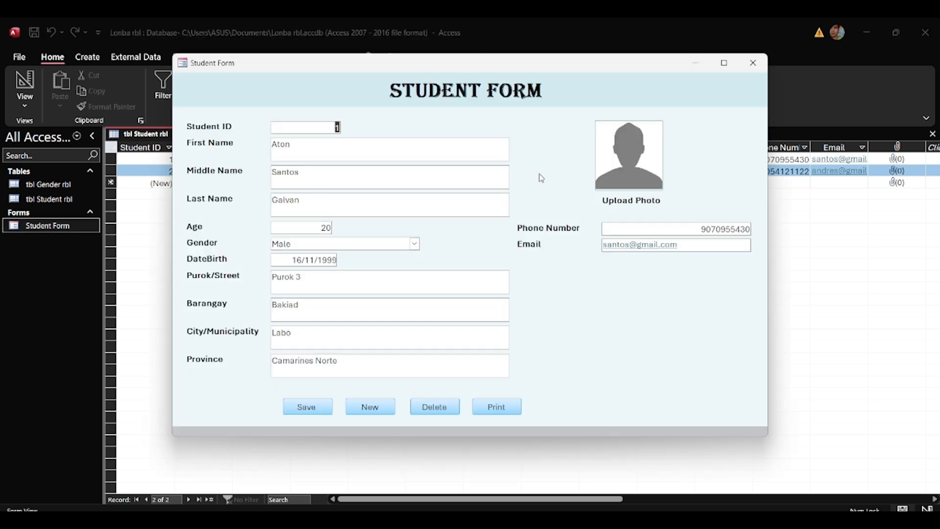
double_click(635, 159)
Attach add_icon-icons.com_74429 (1) from Downloads as the first student's photo, save, and close the form.
left_click(559, 236)
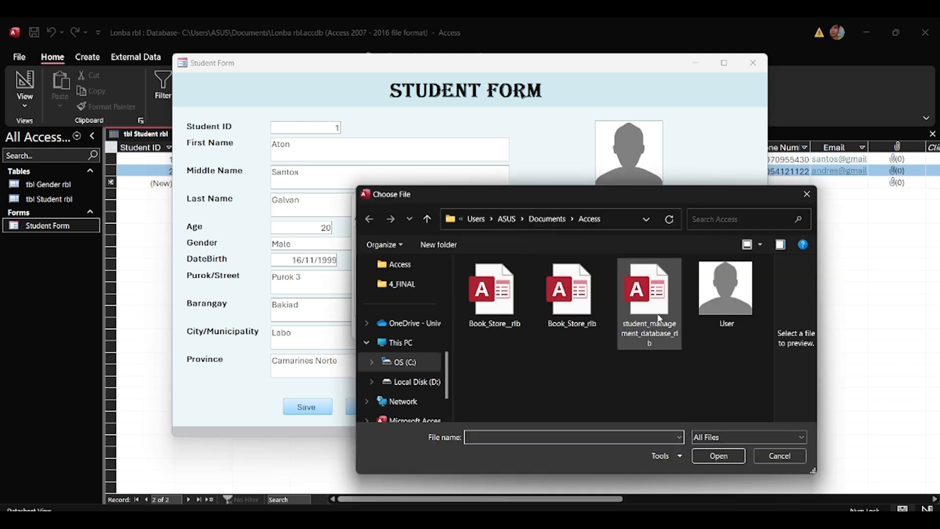
scroll(415, 376, "up", 5)
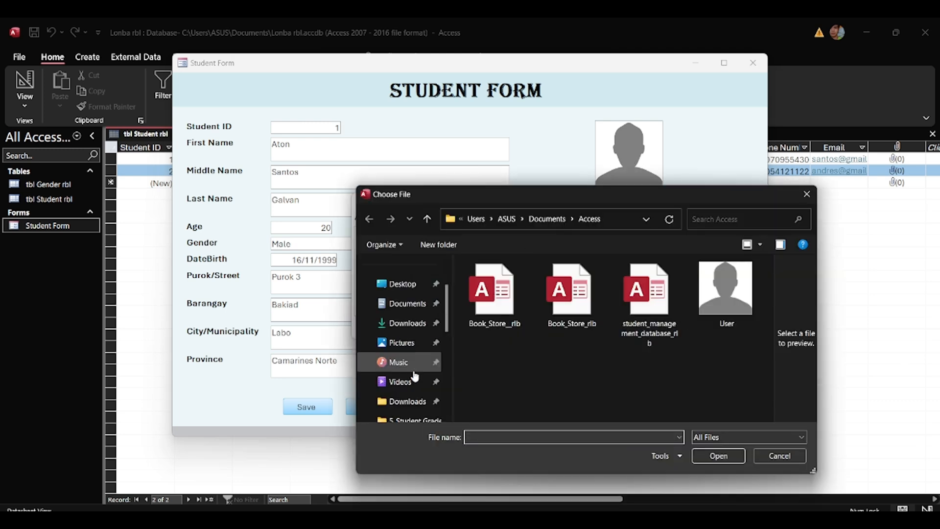
left_click(405, 323)
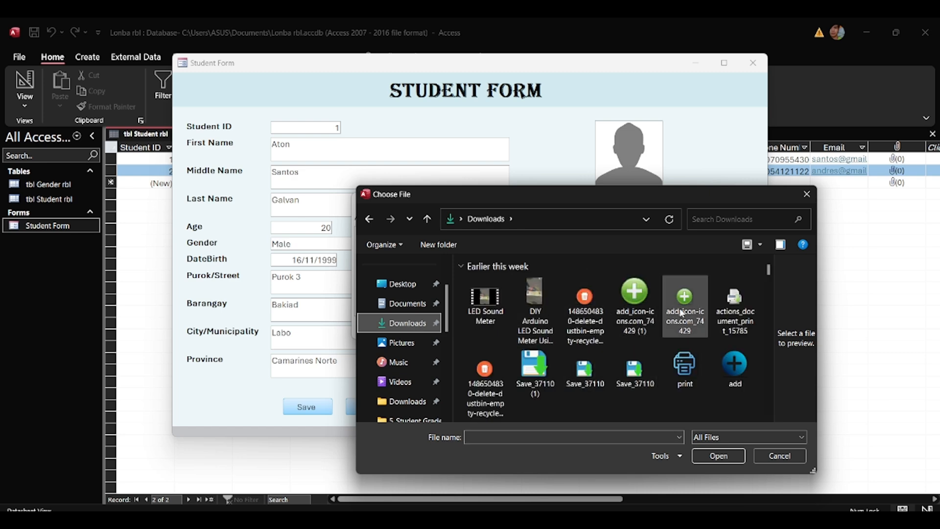
left_click(635, 306)
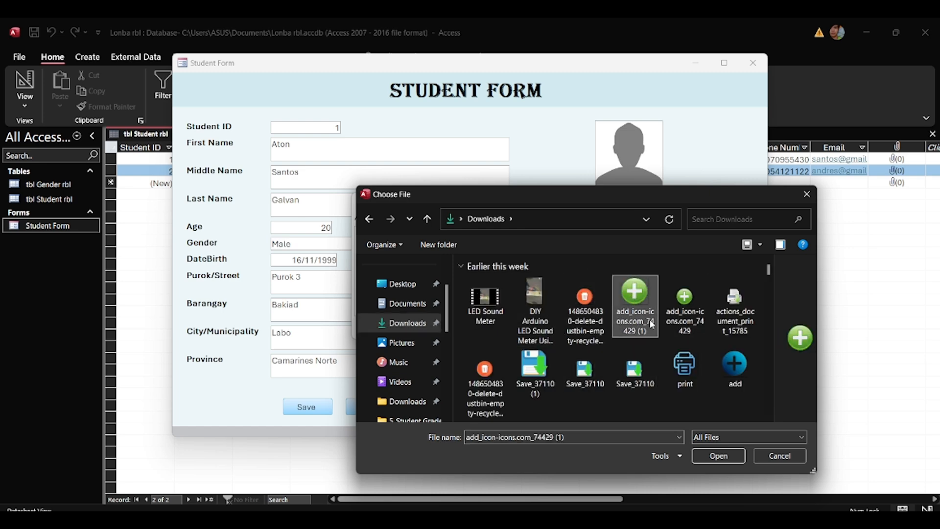
left_click(718, 456)
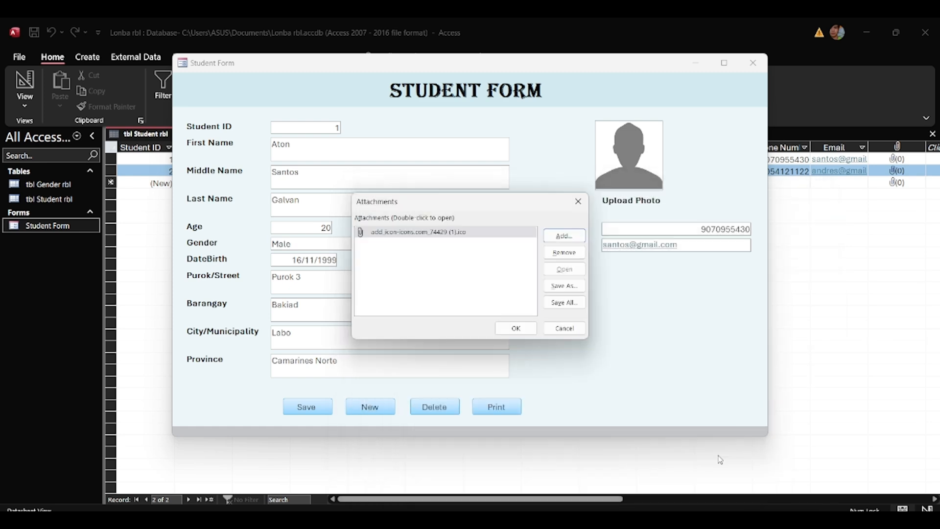
left_click(513, 328)
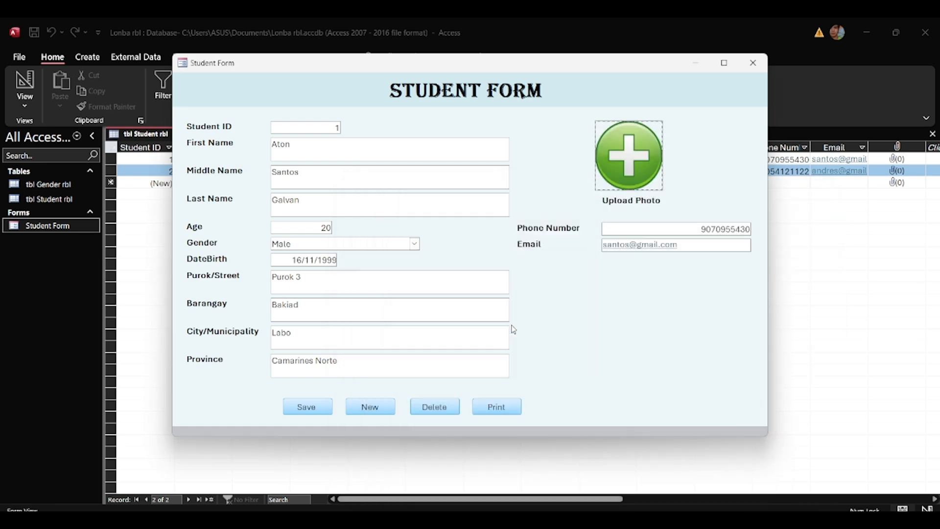
left_click(307, 405)
left_click(752, 64)
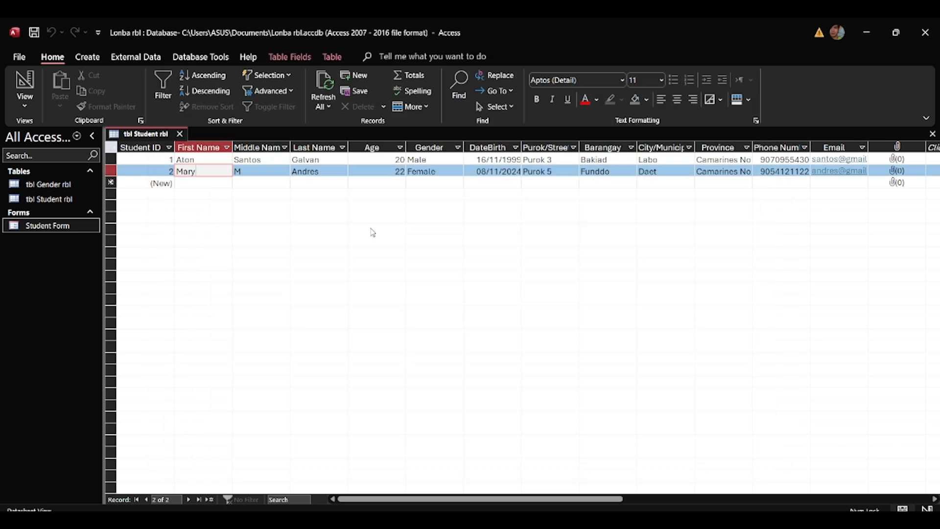
Reopen tbl Student rbl to check the attachment, then open the Student Form on the first record.
left_click(180, 134)
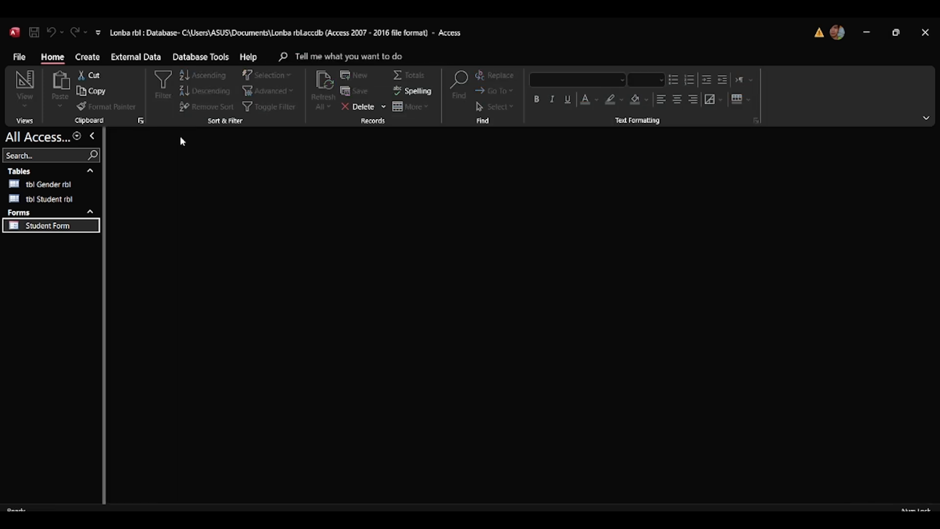
double_click(52, 198)
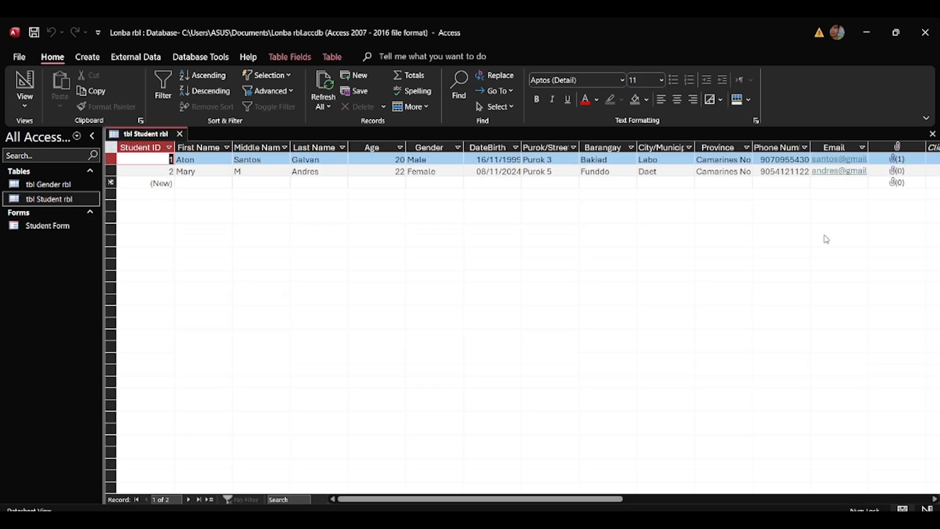
left_click_drag(618, 500, 682, 499)
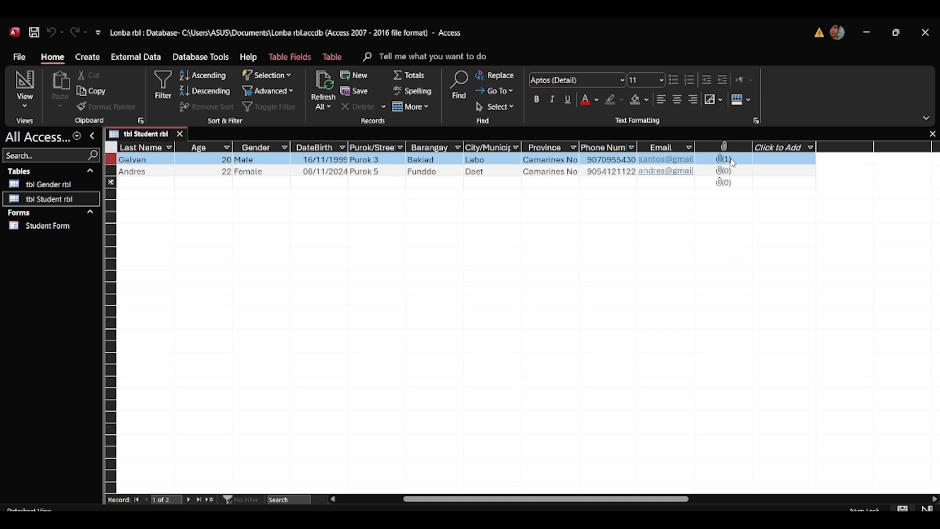
left_click_drag(406, 499, 327, 498)
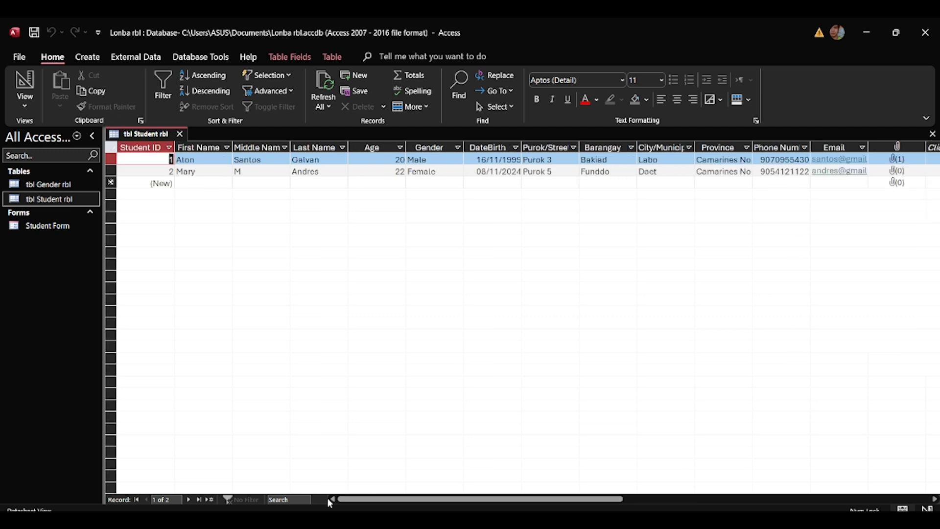
left_click(36, 228)
double_click(37, 231)
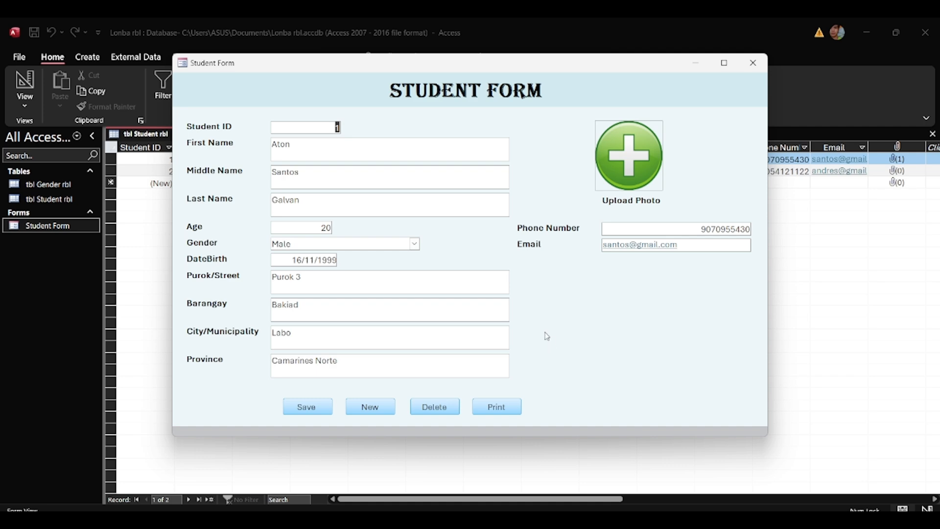
Switch the Student Form to Design View and place a command button in the footer.
right_click(369, 63)
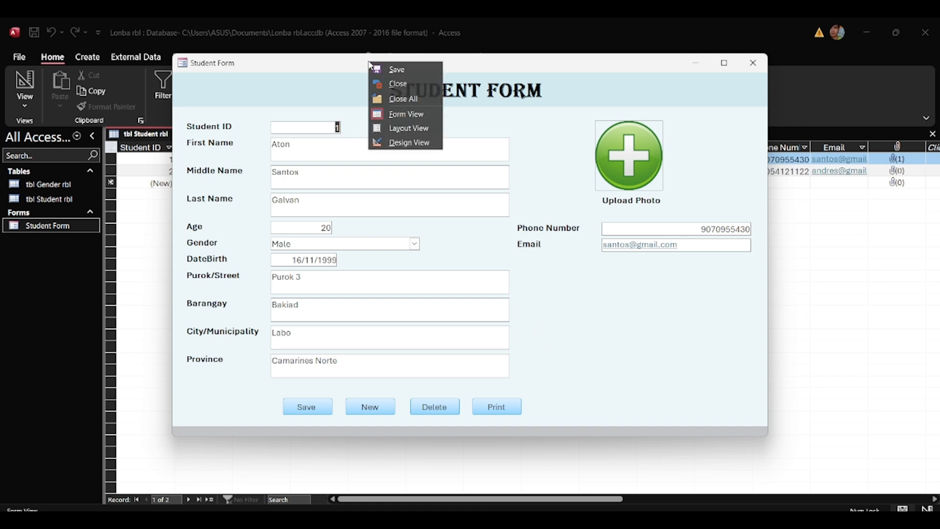
left_click(391, 140)
scroll(333, 311, "down", 5)
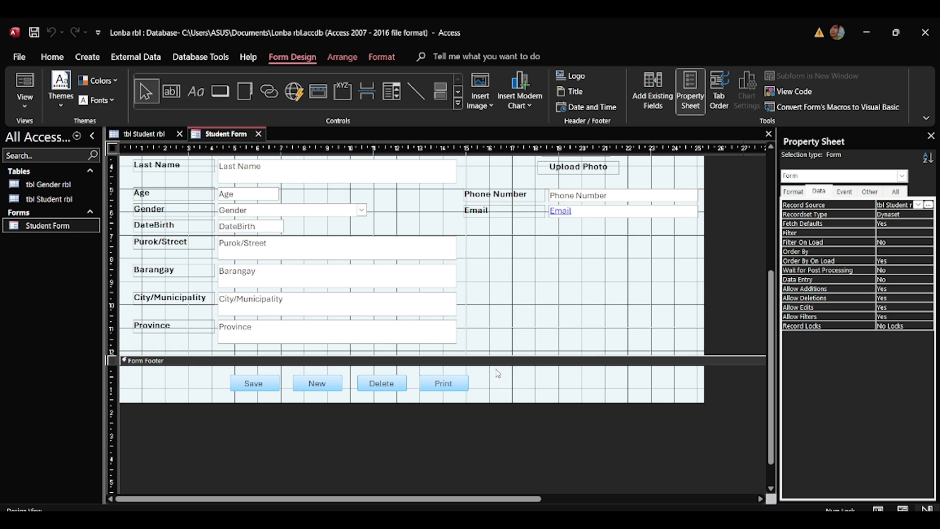
left_click(220, 91)
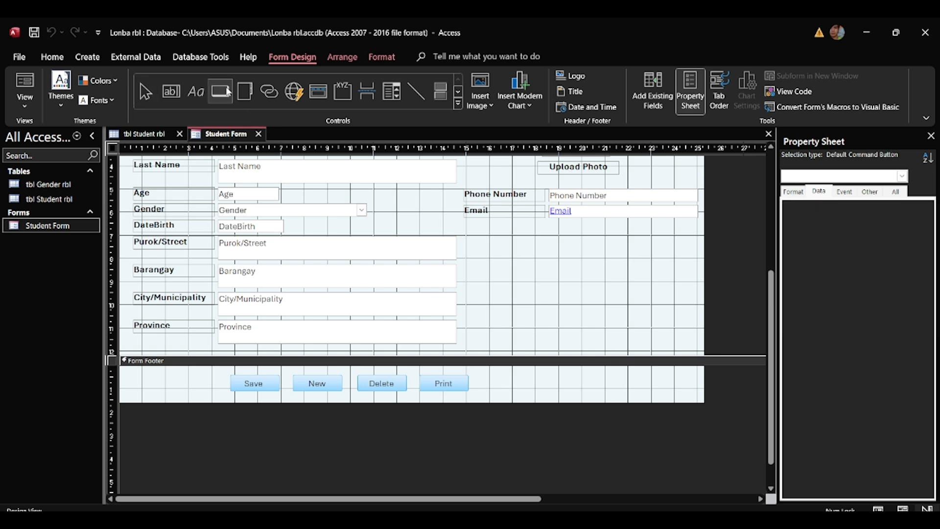
left_click(541, 380)
left_click(514, 304)
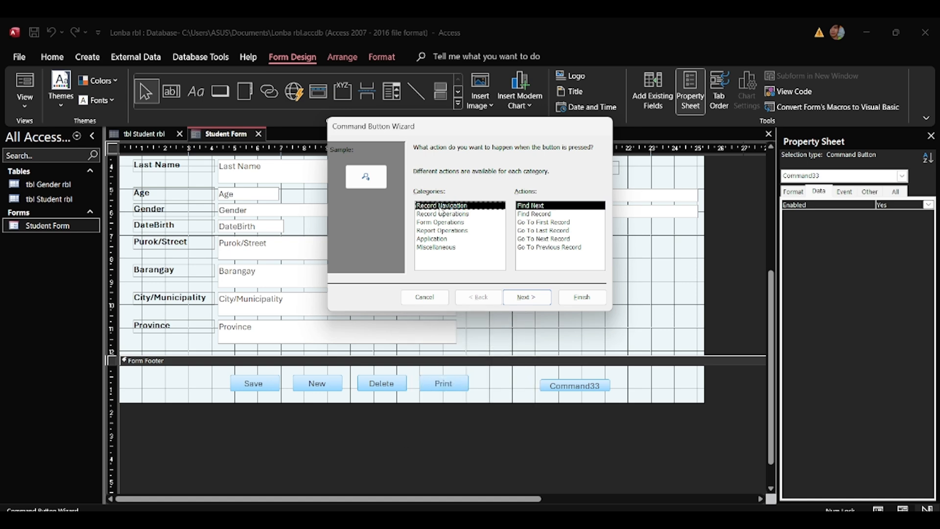
Make it a Go To Next Record button captioned 'Next Record', then place a second footer button.
left_click(550, 239)
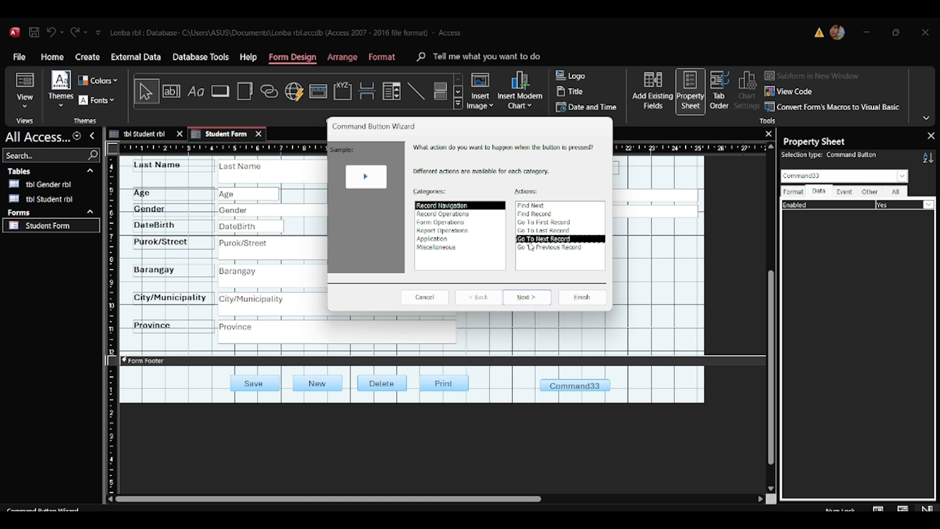
left_click(532, 300)
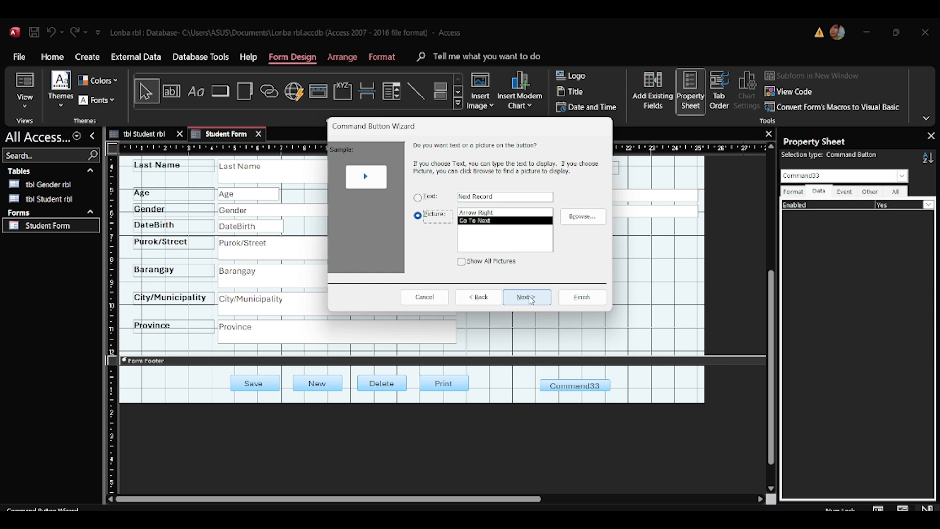
left_click(417, 197)
double_click(482, 196)
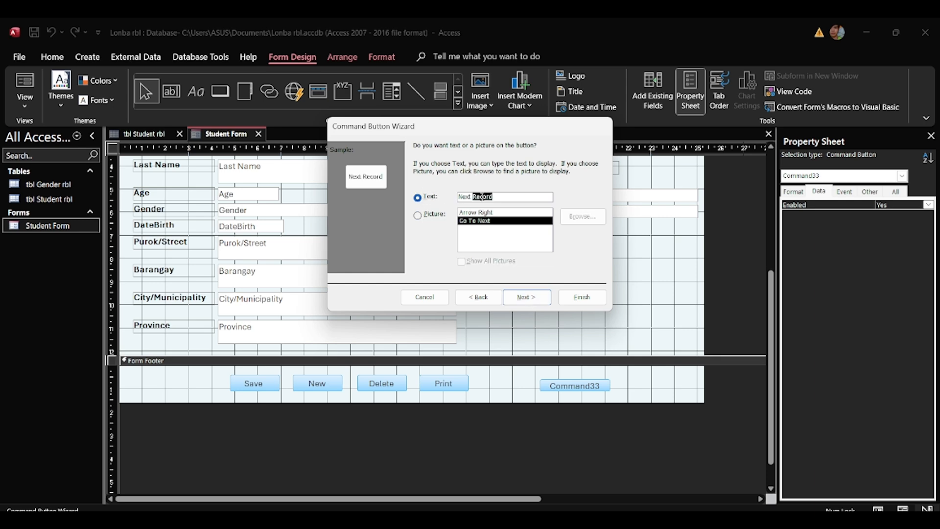
key("BackSpace")
type("Record")
left_click(516, 298)
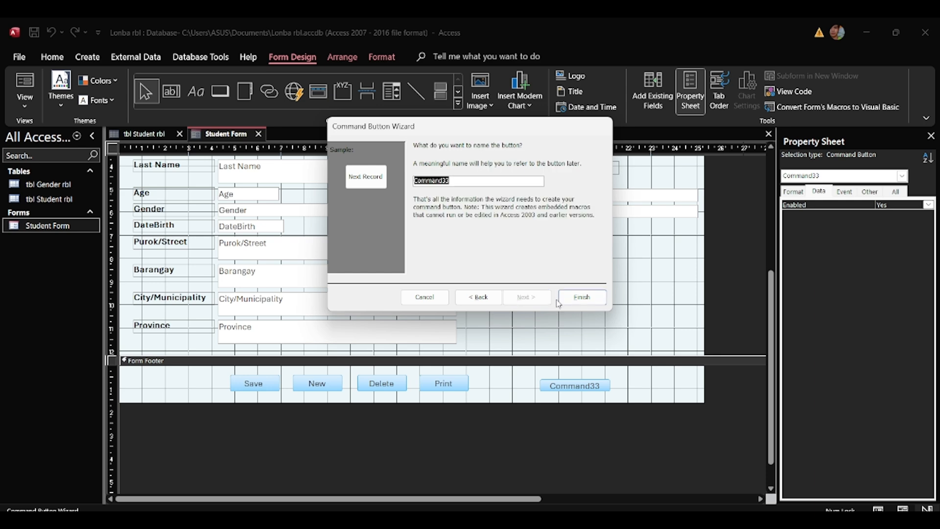
left_click(587, 298)
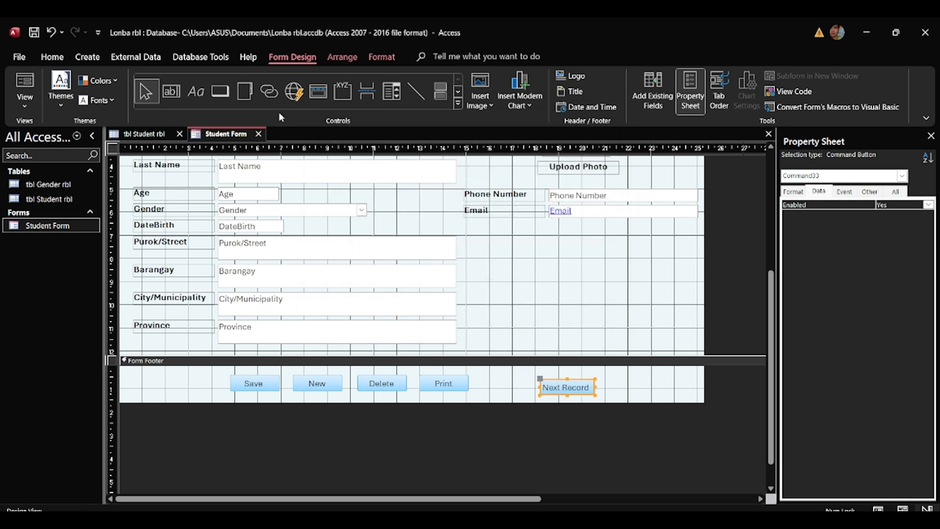
left_click(213, 92)
left_click(608, 383)
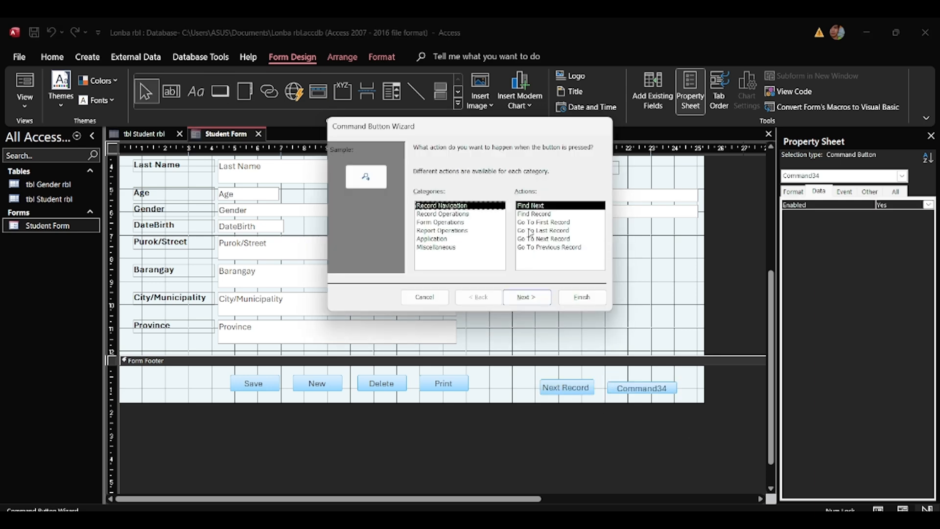
Configure the second button as Go To Previous Record with the caption 'Previous Record'.
left_click(551, 247)
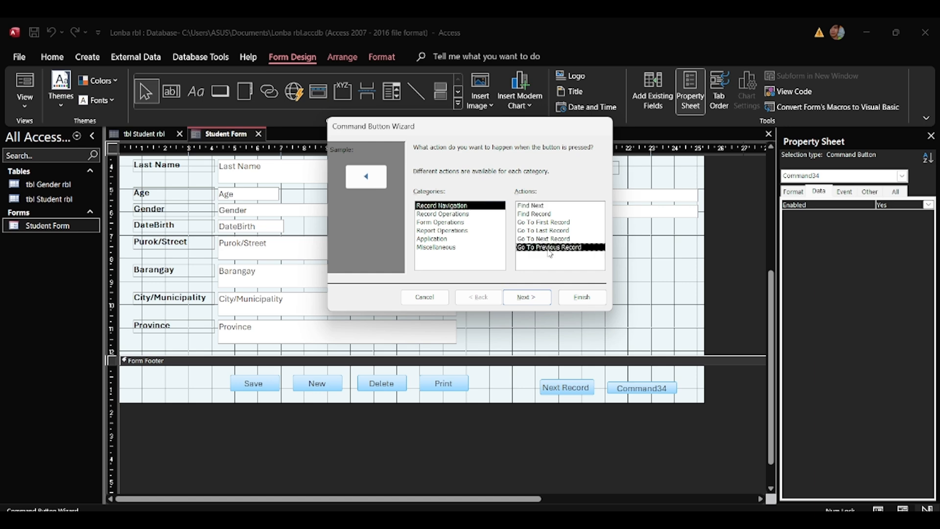
left_click(531, 299)
left_click(429, 198)
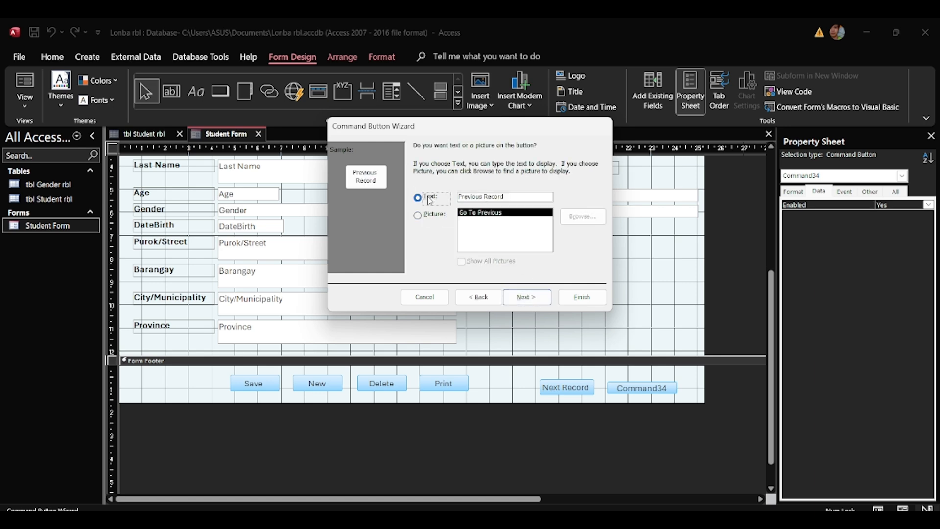
left_click(527, 297)
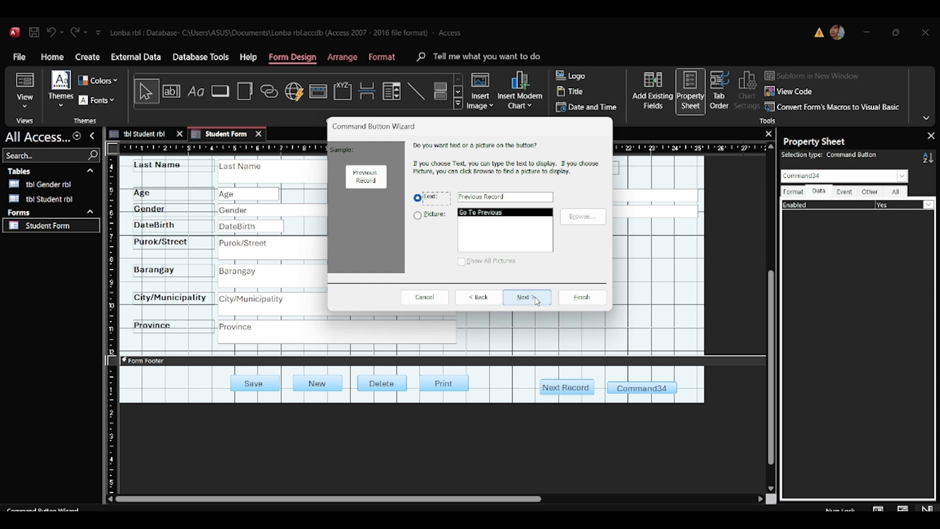
left_click(582, 297)
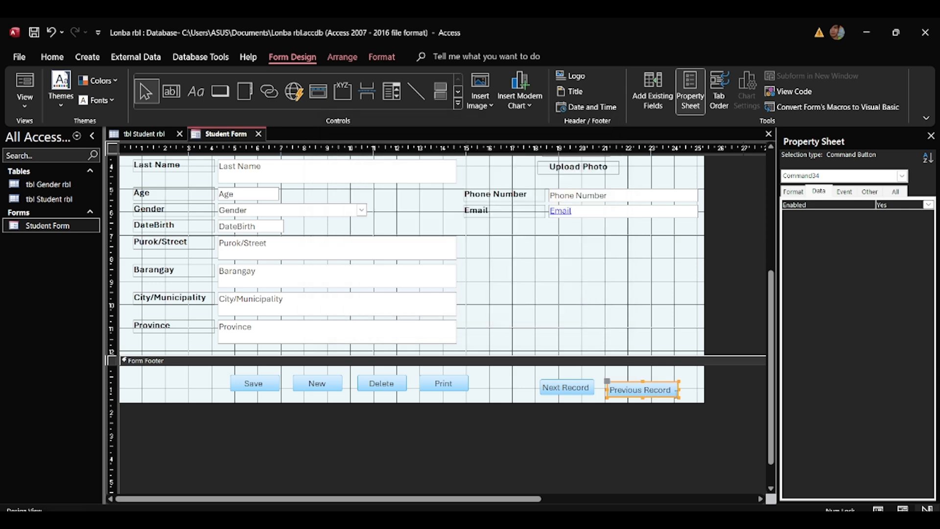
Resize the Previous Record button to match Next Record and close Design View.
left_click_drag(667, 399, 666, 395)
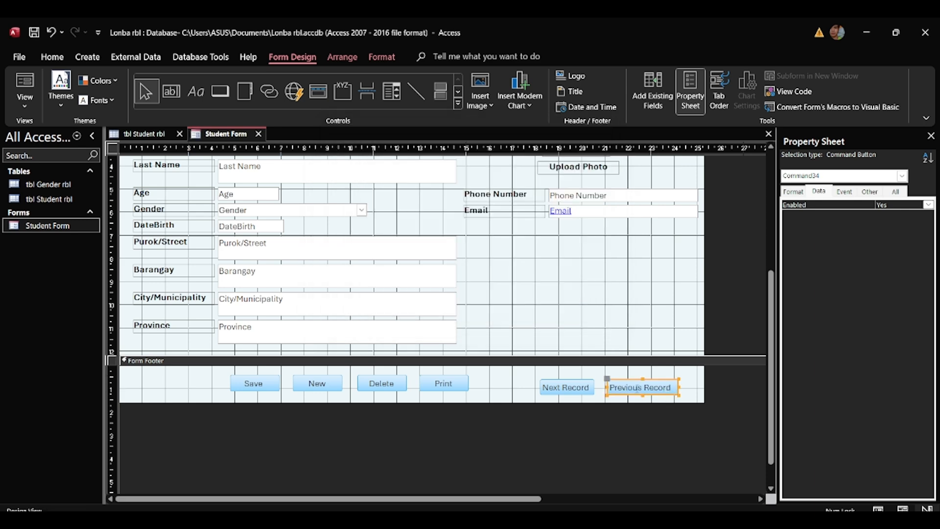
left_click(537, 392)
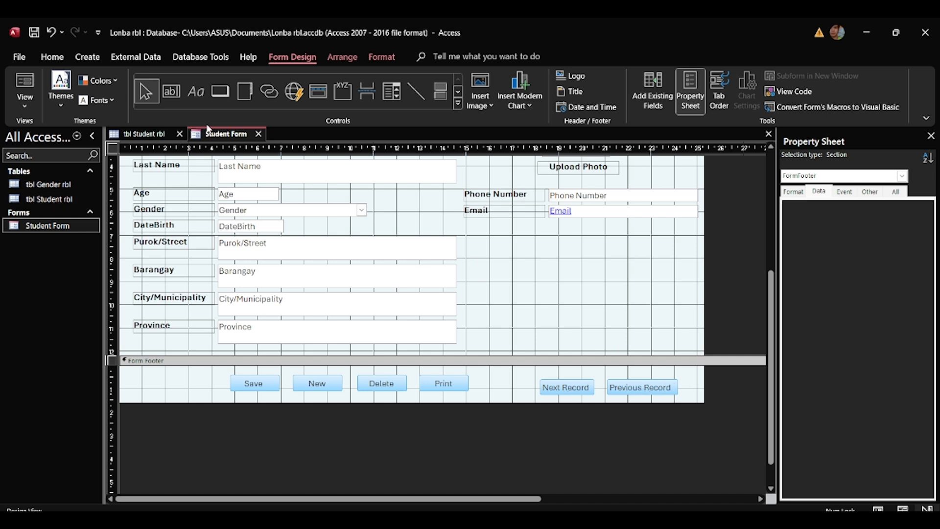
right_click(215, 135)
left_click(230, 139)
Reopen the Student Form and test Previous and Next Record between the two students.
double_click(59, 226)
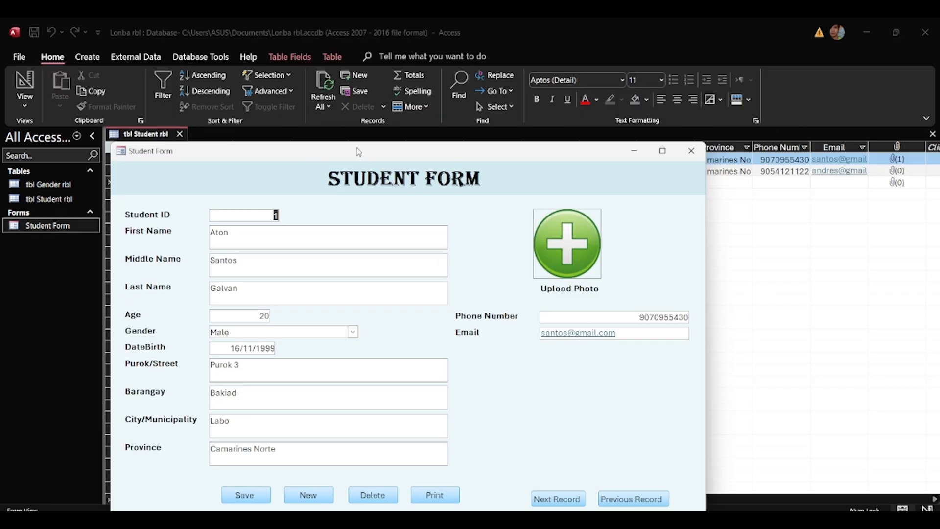
left_click_drag(356, 151, 422, 62)
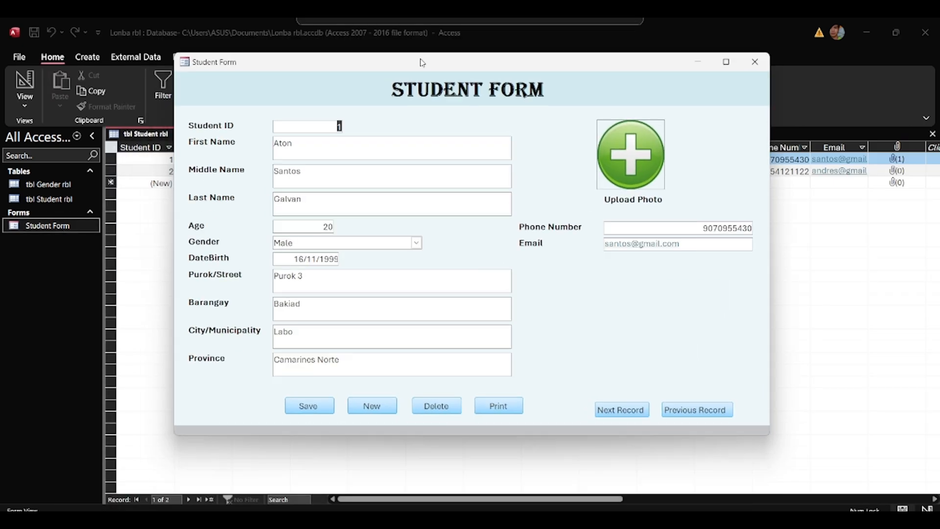
left_click(689, 414)
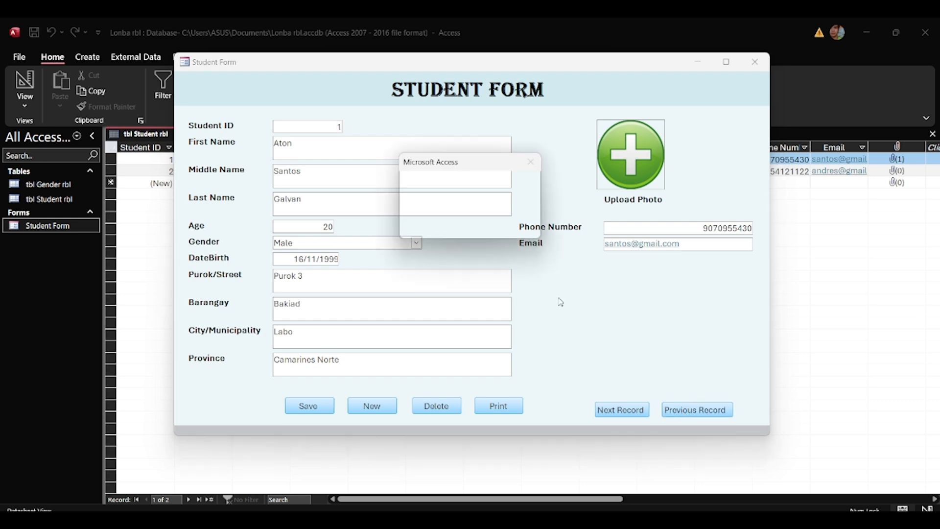
left_click(469, 225)
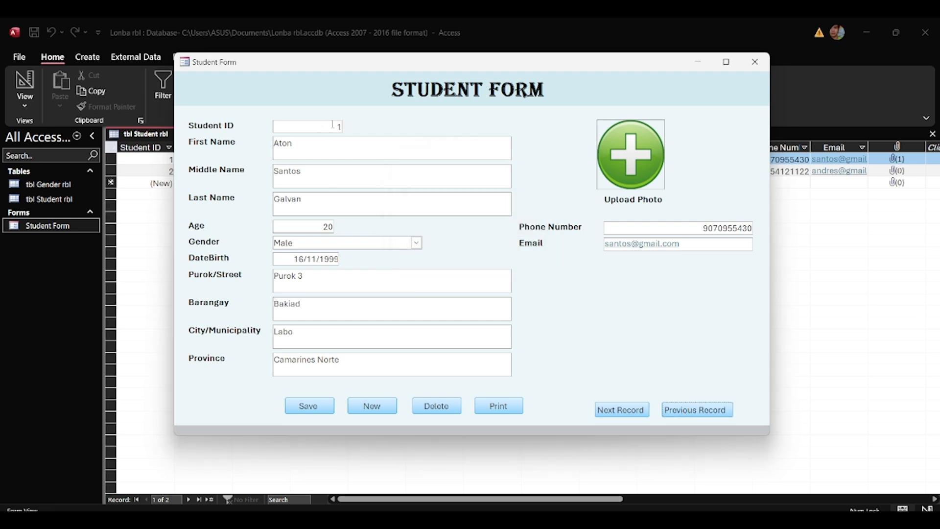
left_click(621, 413)
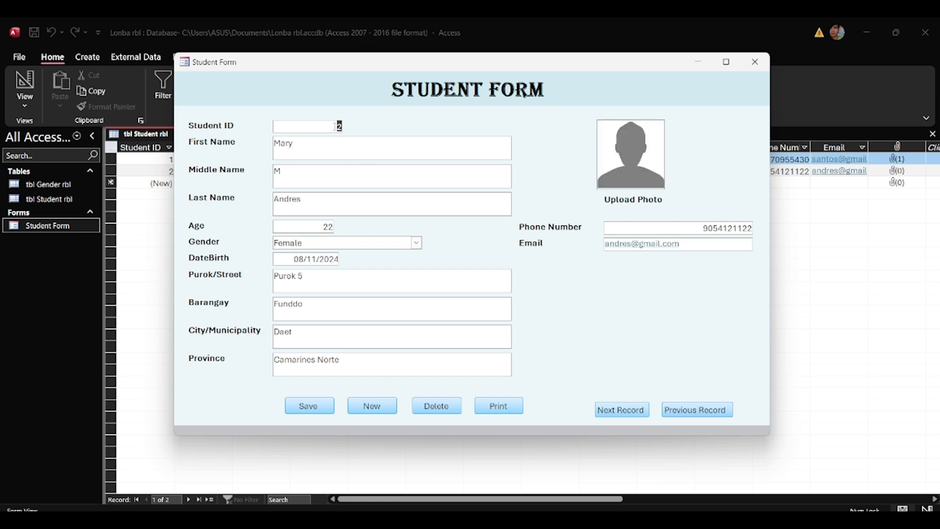
left_click(690, 411)
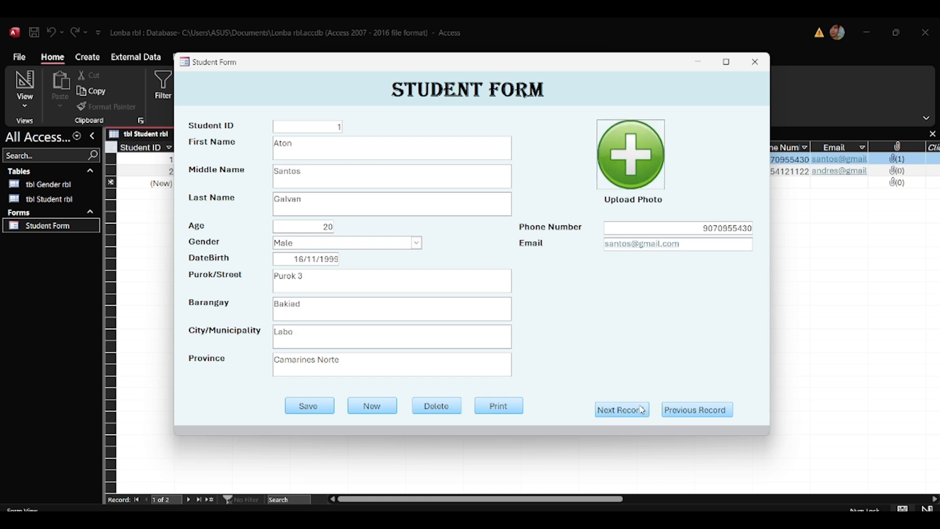
left_click(689, 414)
left_click(689, 414)
left_click(620, 410)
Attach Save_37110 (1) as the second student's photo and save the record.
left_click(635, 147)
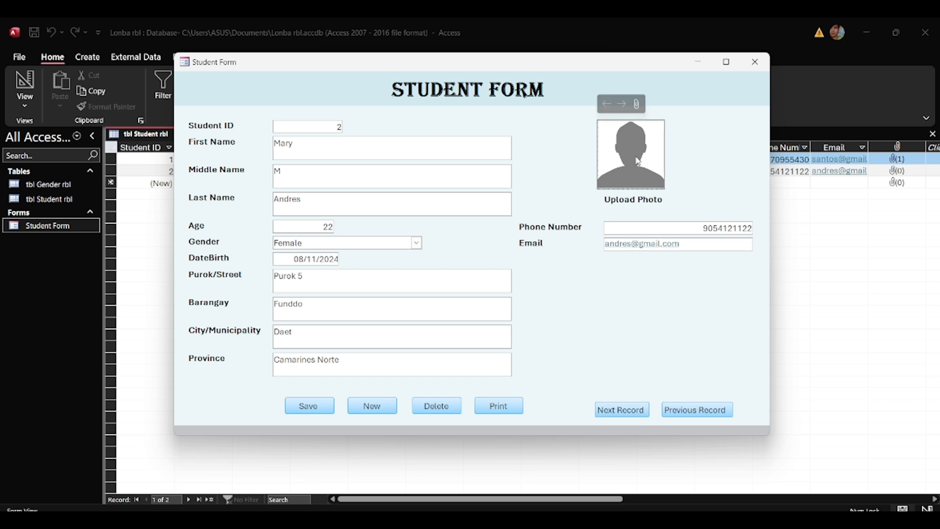
double_click(635, 147)
left_click(568, 236)
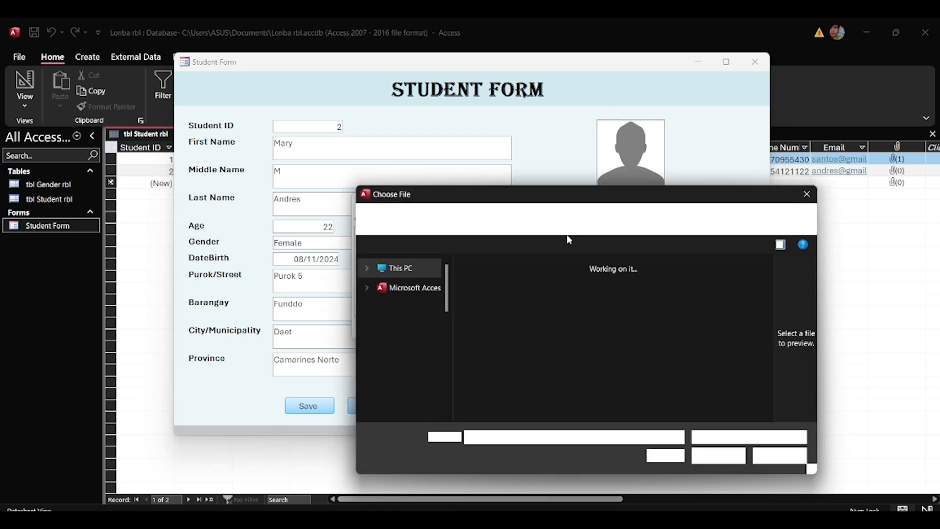
left_click(534, 368)
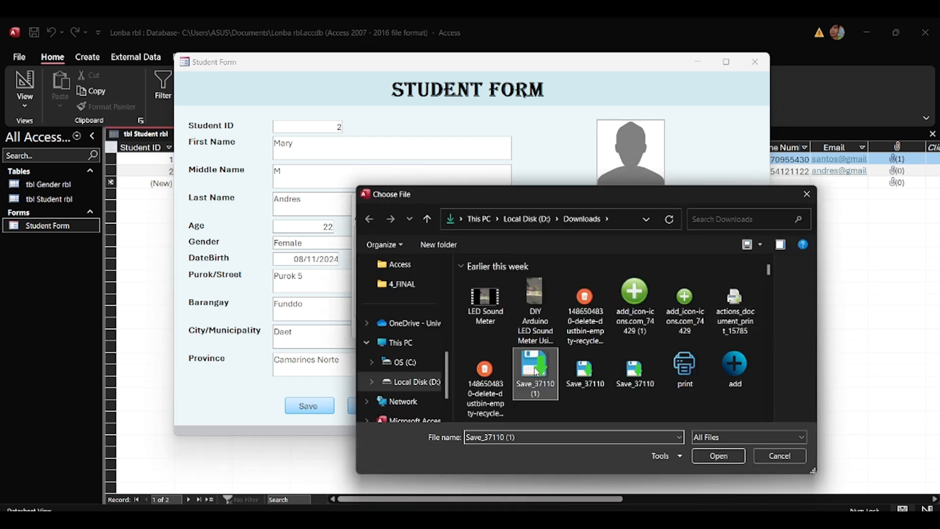
left_click(723, 453)
left_click(528, 333)
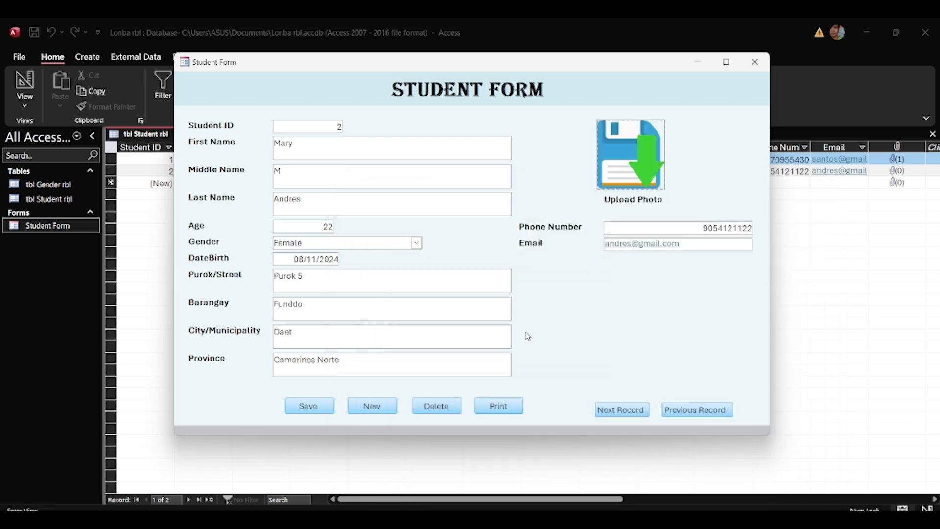
left_click(325, 412)
Step through the records with the buttons again, then close the form and tbl Student rbl.
left_click(630, 410)
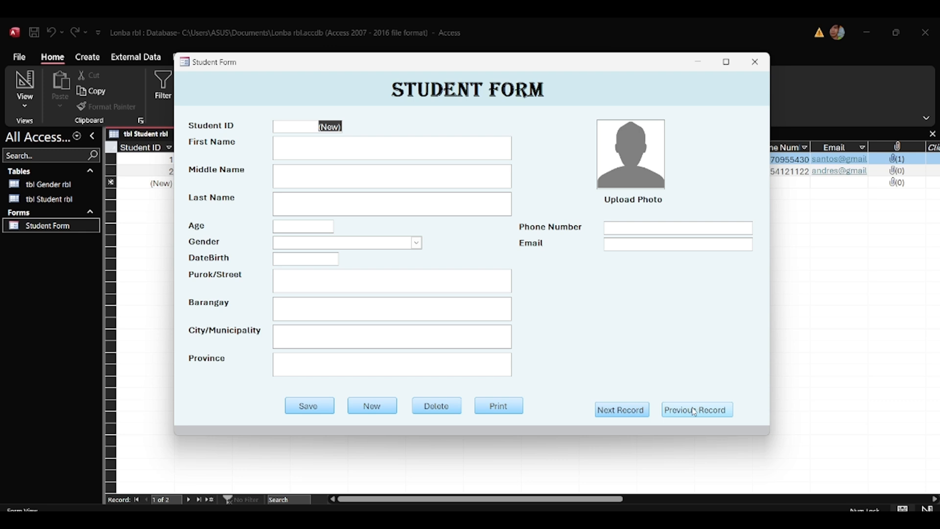
left_click(694, 410)
left_click(695, 410)
left_click(637, 412)
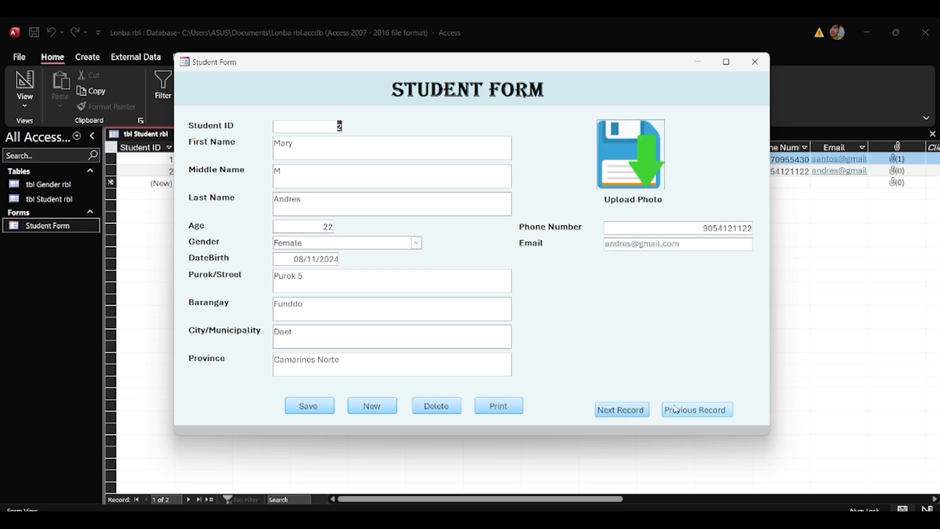
left_click(677, 409)
left_click(636, 411)
left_click(692, 411)
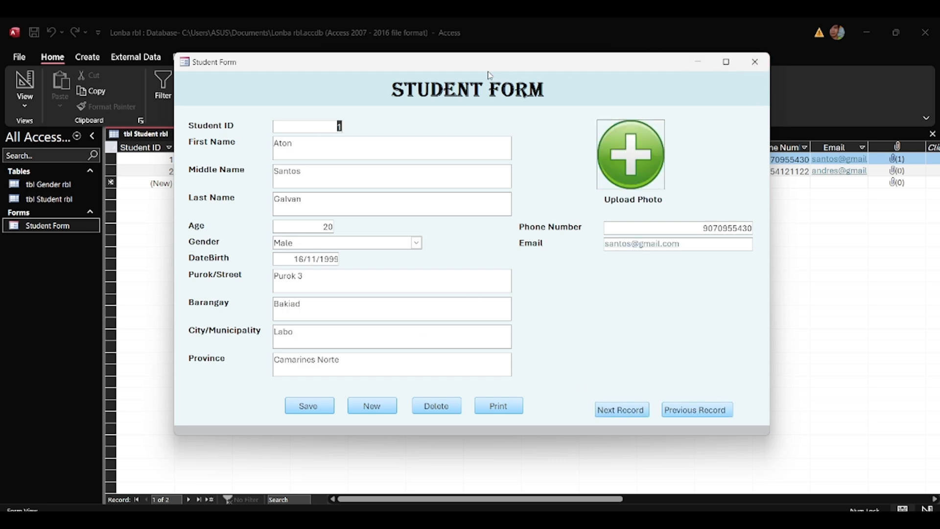
left_click(754, 61)
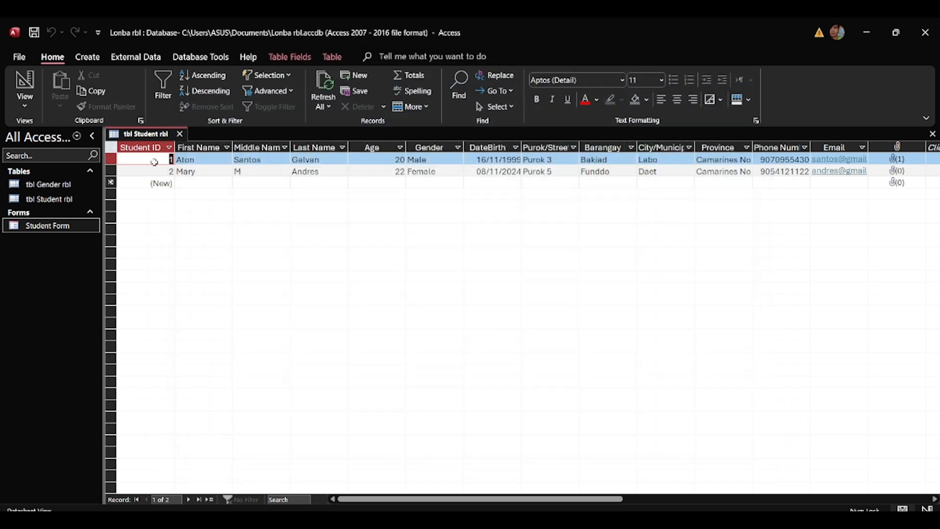
left_click(179, 133)
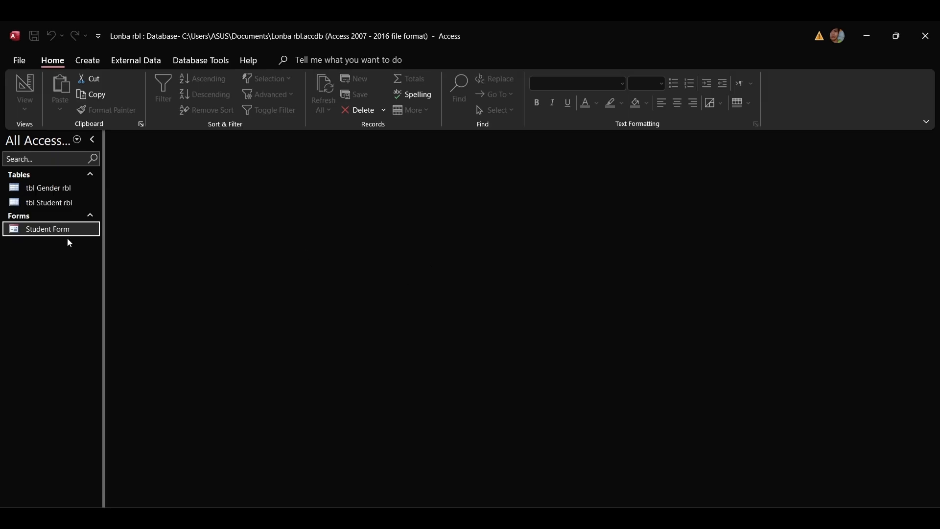
Start a new table in Design View with Subject ID as an AutoNumber primary key.
left_click(86, 60)
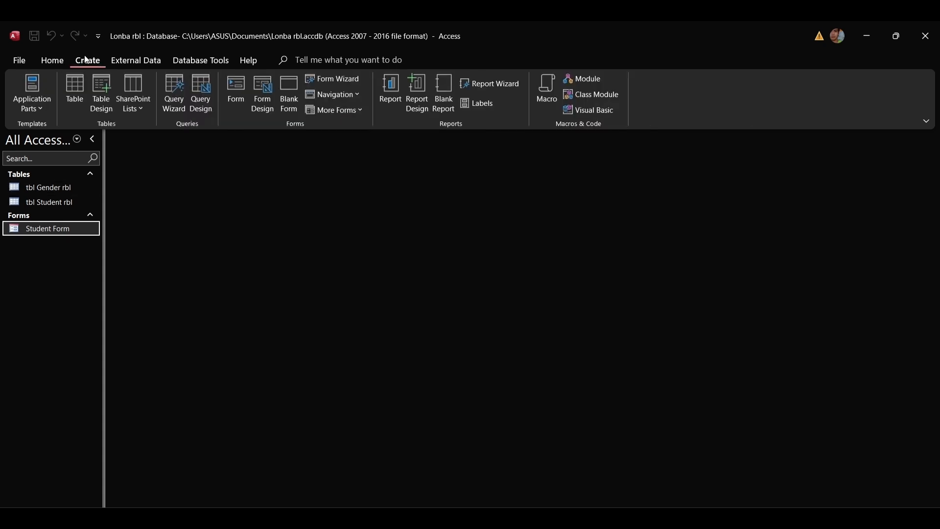
left_click(103, 95)
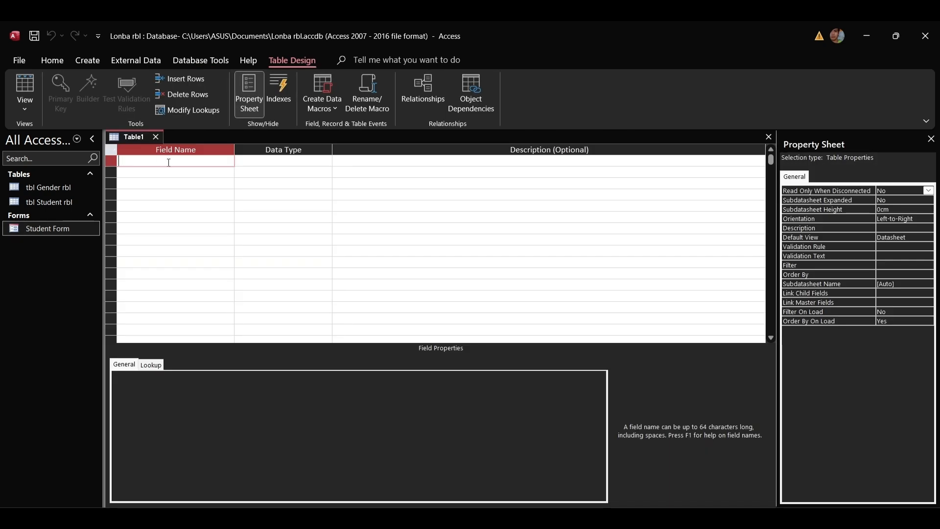
type("Subject ID")
left_click(256, 161)
left_click(326, 160)
left_click(270, 254)
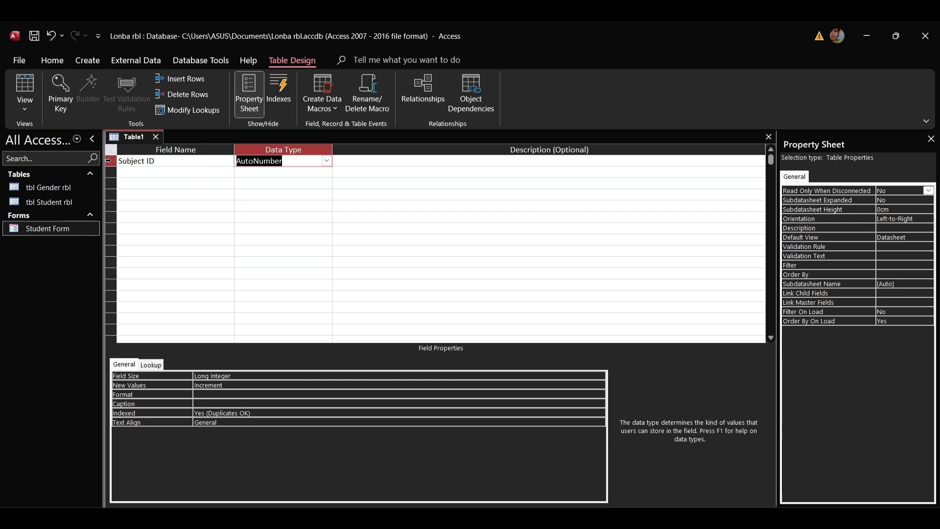
right_click(111, 161)
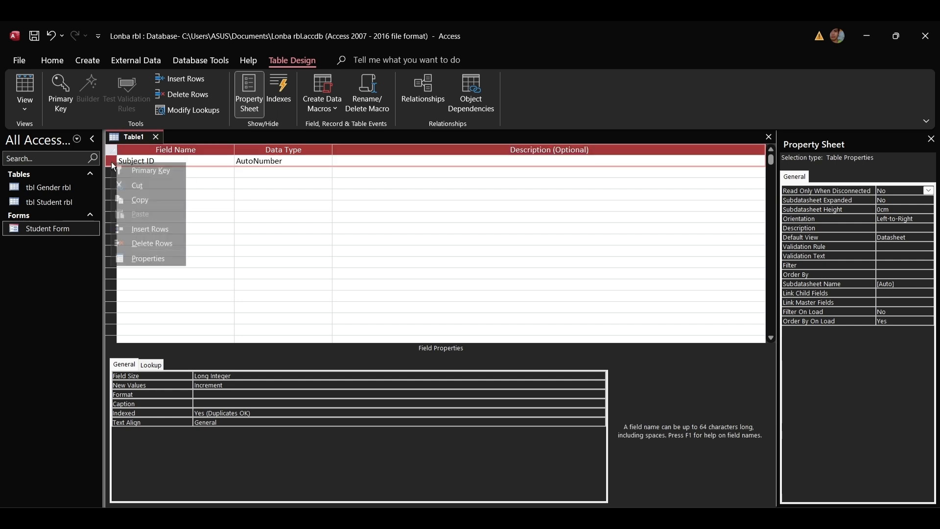
left_click(150, 170)
Add Subject Code and Subject Description as Short Text fields.
left_click(164, 171)
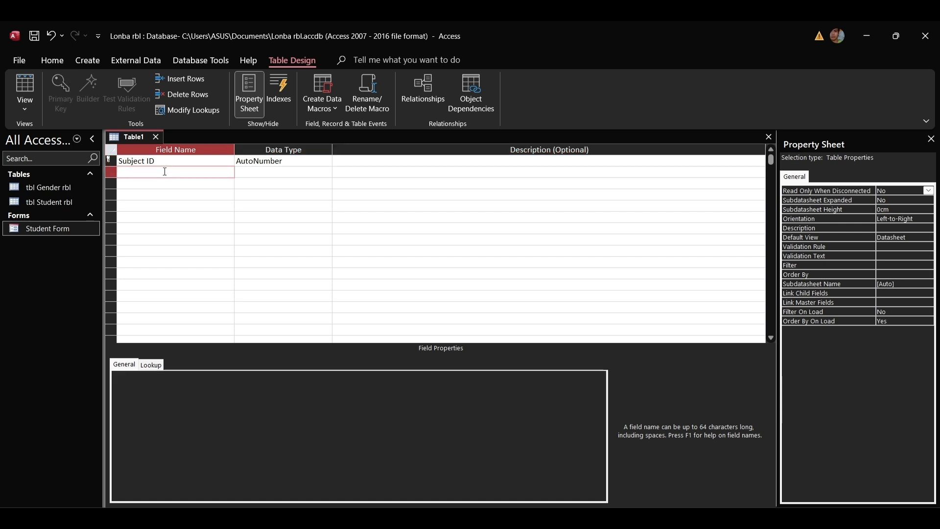
type("Subject Code")
key("Tab")
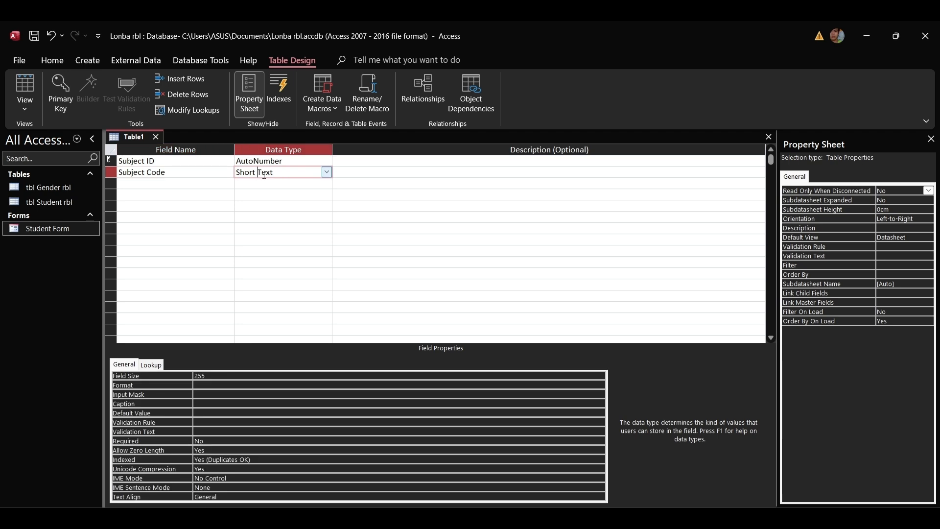
left_click(175, 182)
type("Su")
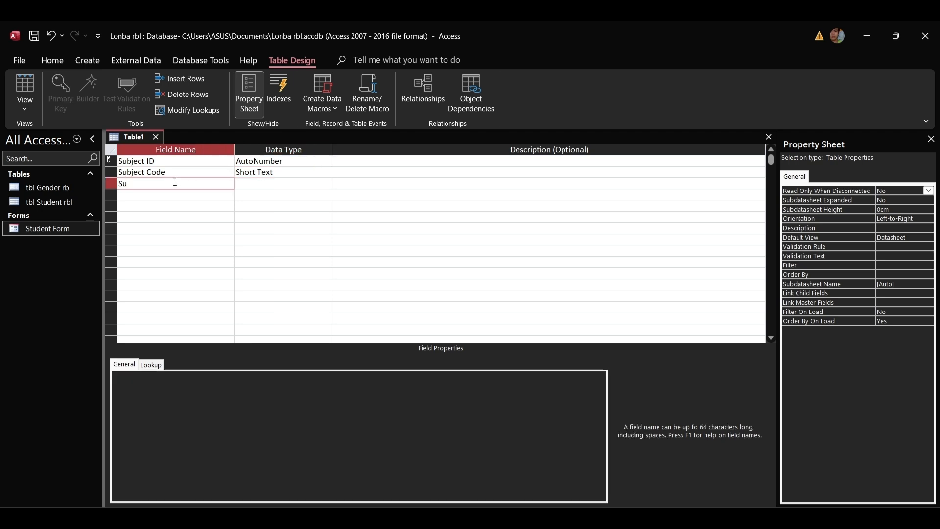
type("bject Description")
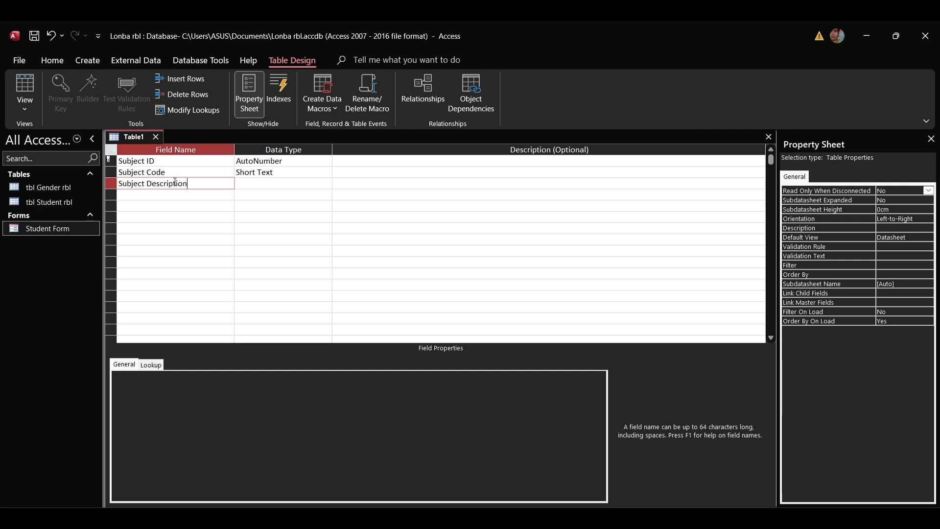
key("Tab")
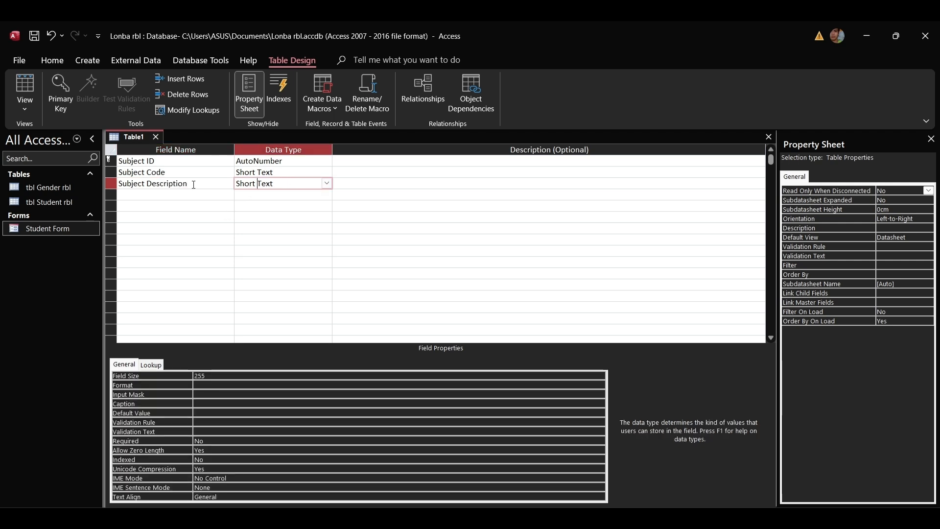
right_click(139, 137)
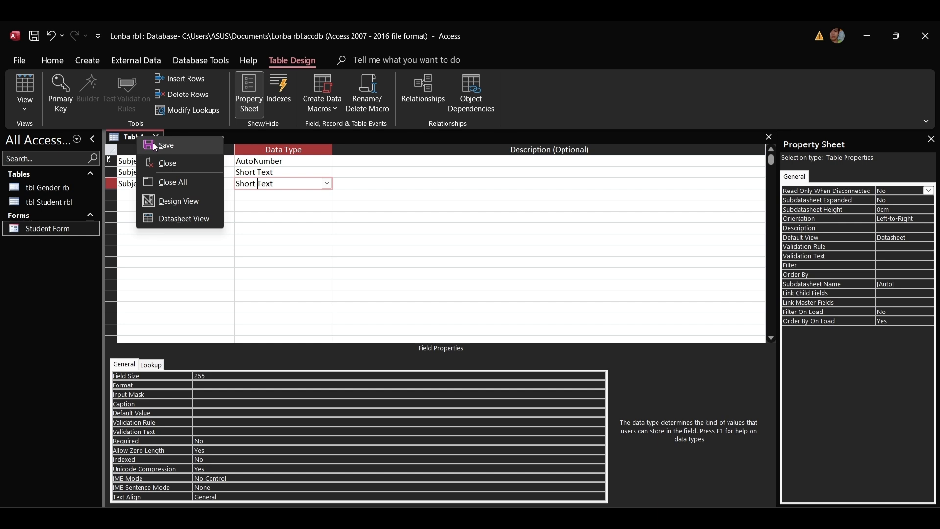
Save the table as 'tbl Subject rbl' and open it in Datasheet View.
left_click(169, 145)
key("BackSpace")
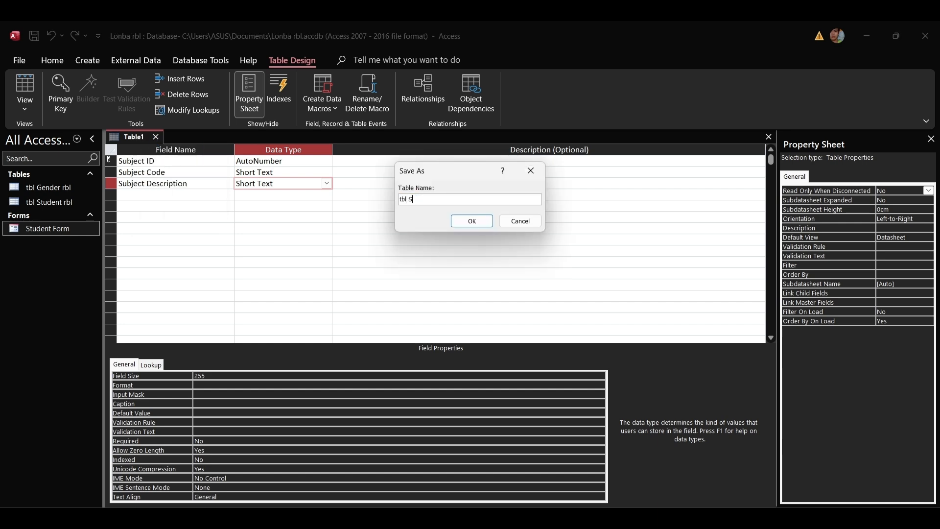
type("tbl Subject rbl")
left_click(473, 224)
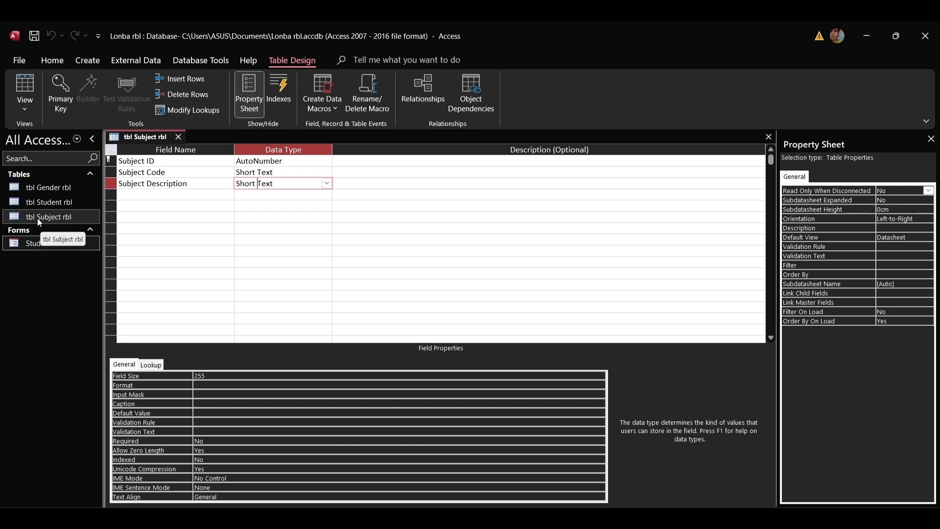
double_click(52, 217)
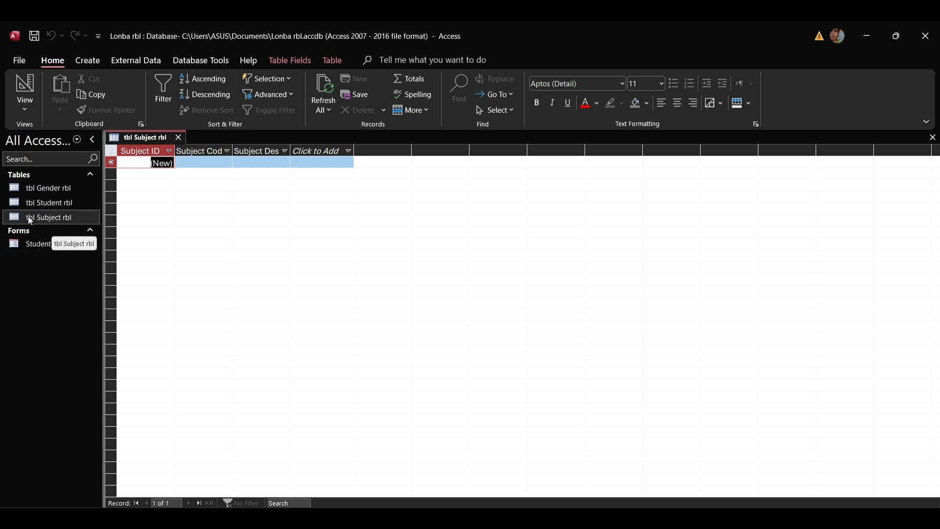
left_click(57, 218)
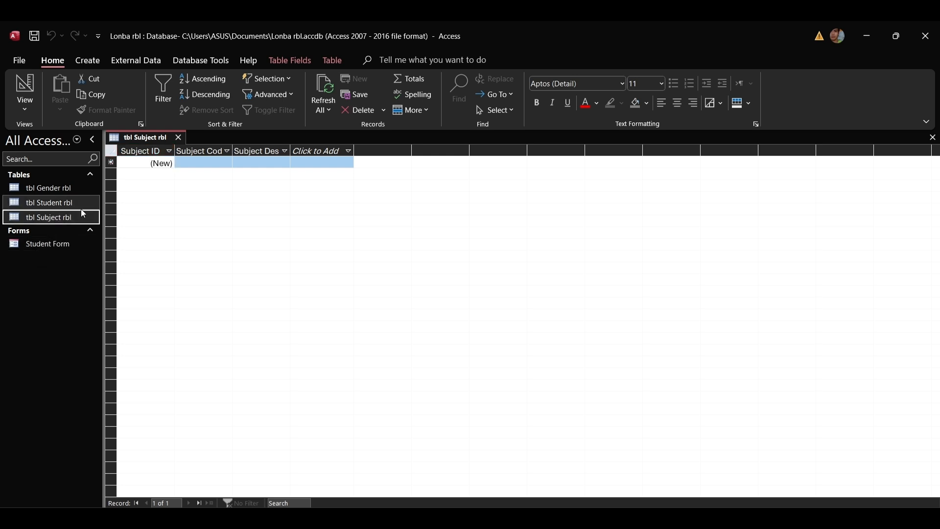
Use the Form Wizard on all three tbl Subject rbl fields to create 'Subject Form', opened in design view.
left_click(86, 62)
left_click(352, 82)
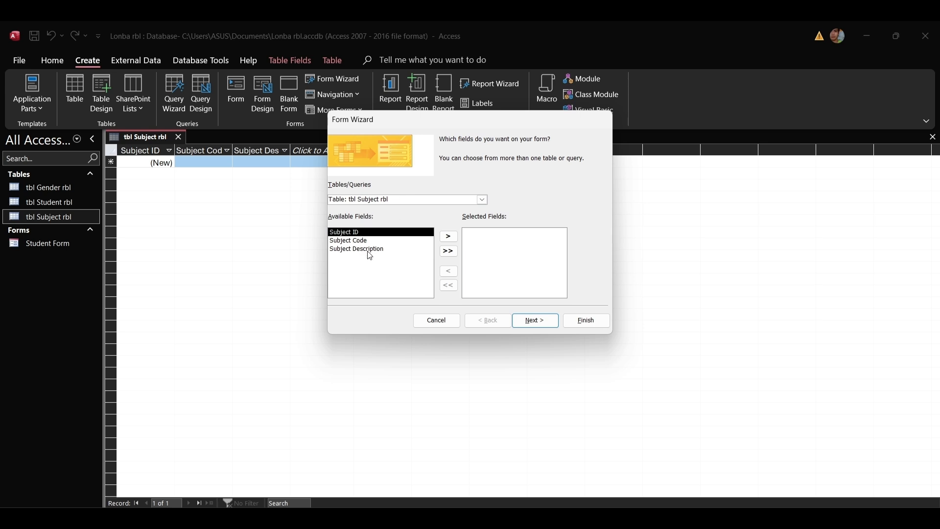
left_click(448, 251)
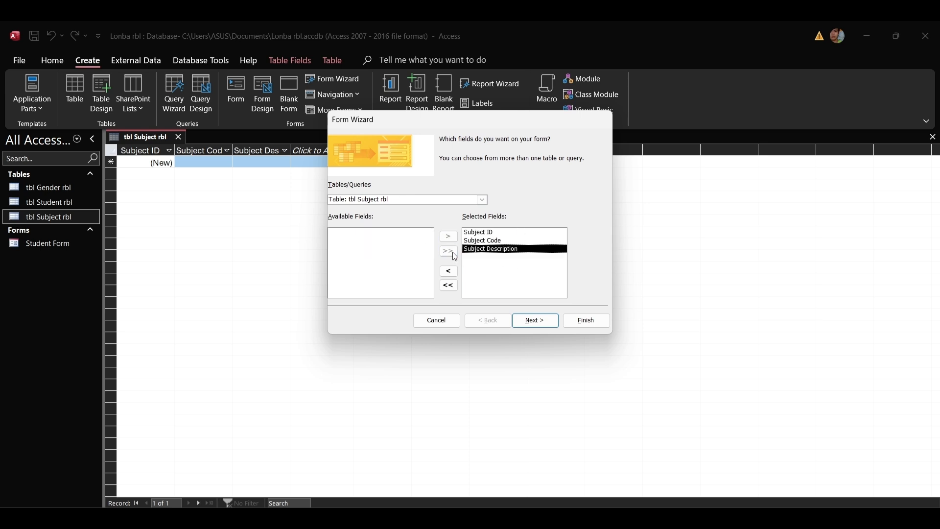
left_click(537, 320)
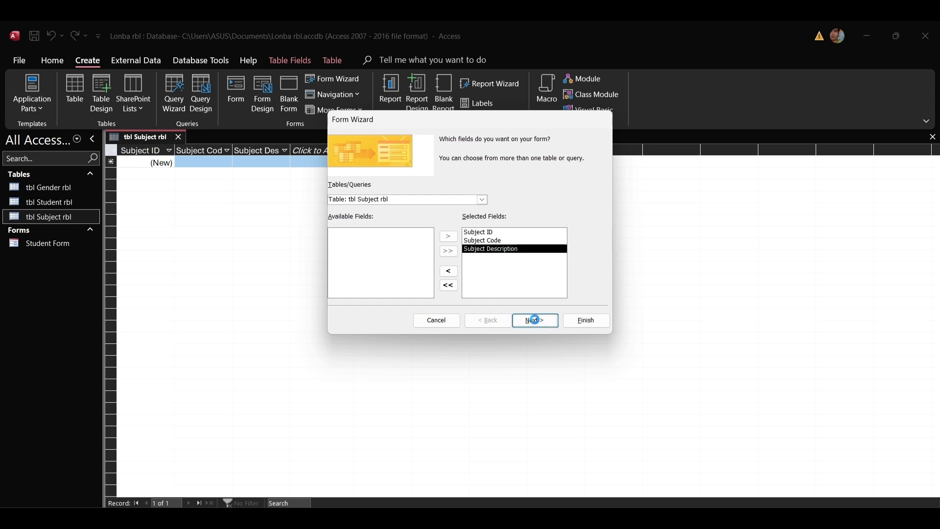
left_click(536, 320)
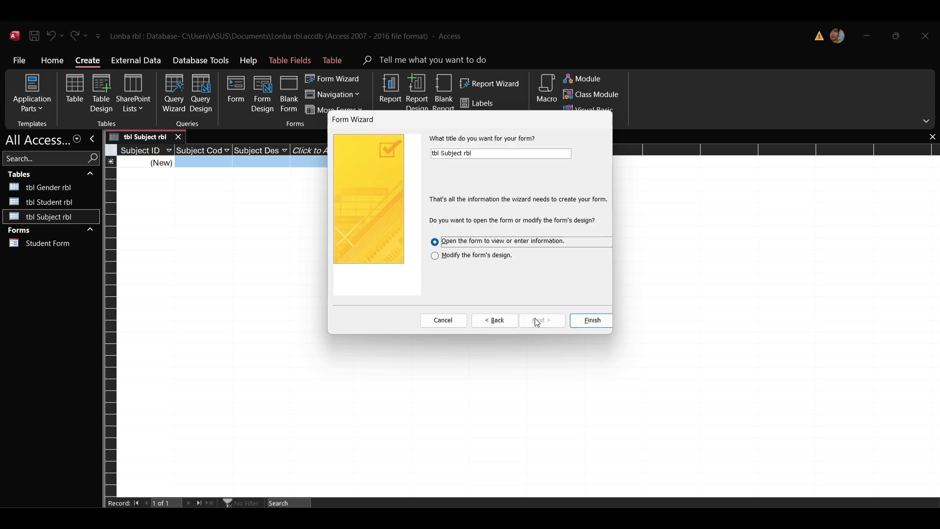
left_click(477, 152)
key("BackSpace")
key("BackSpace")
key("BackSpace")
key("BackSpace")
key("BackSpace")
key("BackSpace")
key("BackSpace")
key("BackSpace")
key("BackSpace")
key("BackSpace")
key("BackSpace")
key("BackSpace")
key("BackSpace")
key("BackSpace")
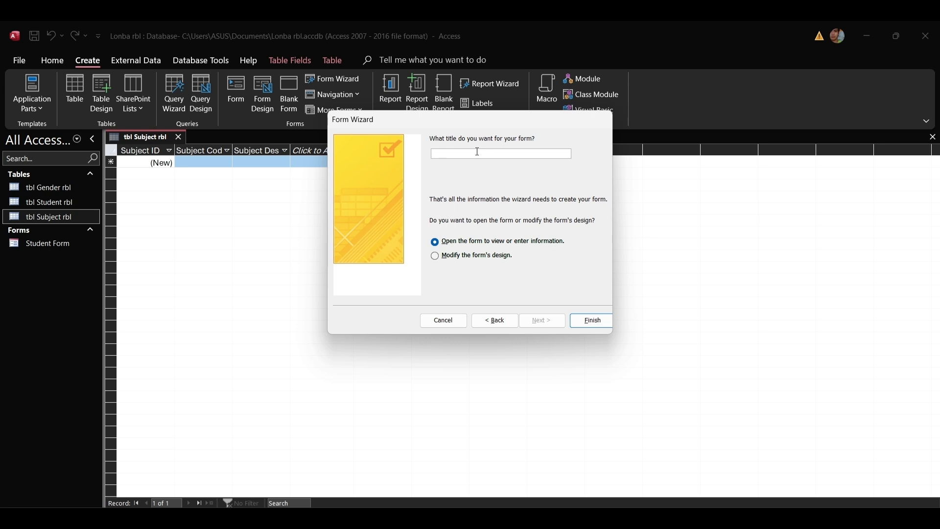
type("Subej")
left_click(436, 256)
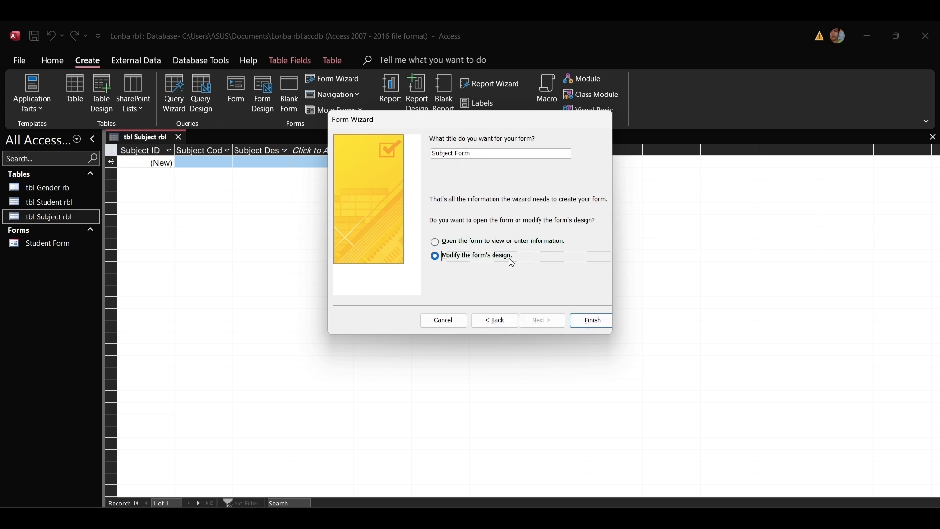
left_click(592, 323)
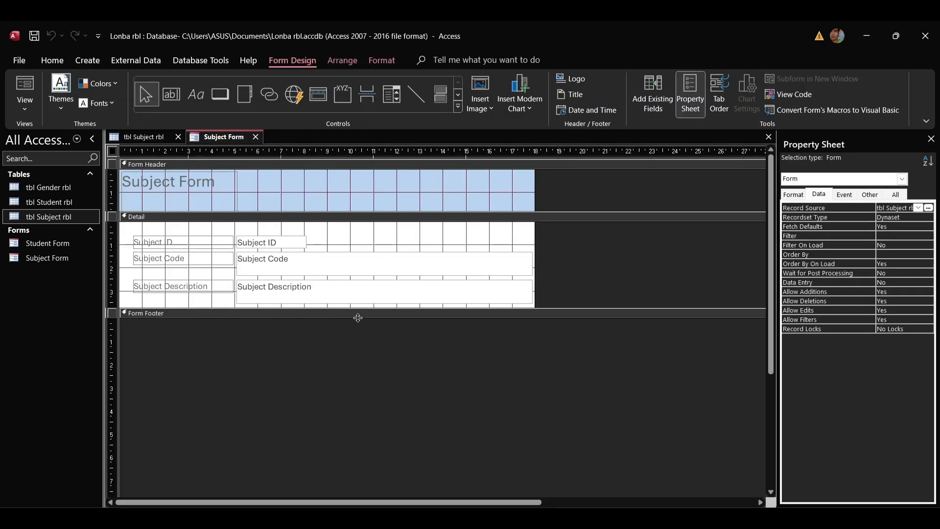
Widen the Subject Form title label across the header, make the header taller, and select the title text.
left_click(184, 177)
left_click_drag(238, 195, 514, 190)
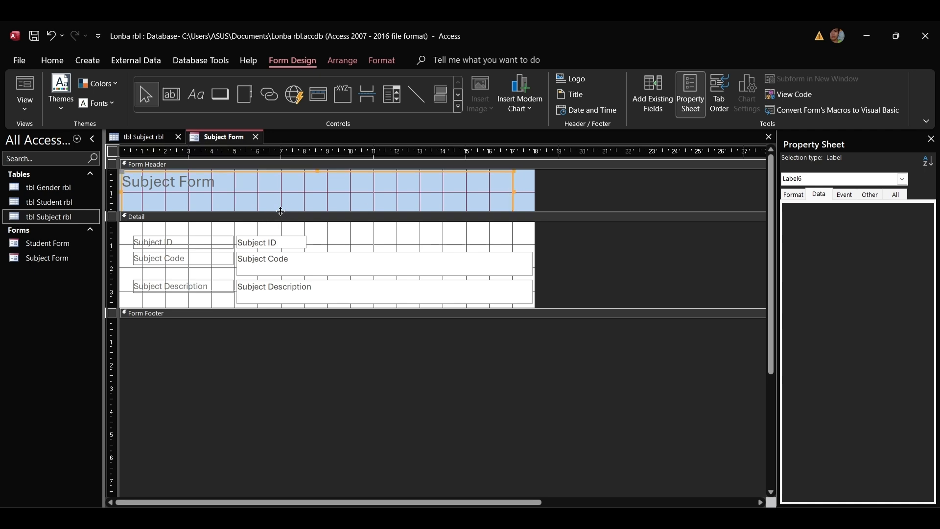
left_click_drag(281, 211, 317, 196)
left_click(197, 182)
left_click_drag(228, 181, 113, 181)
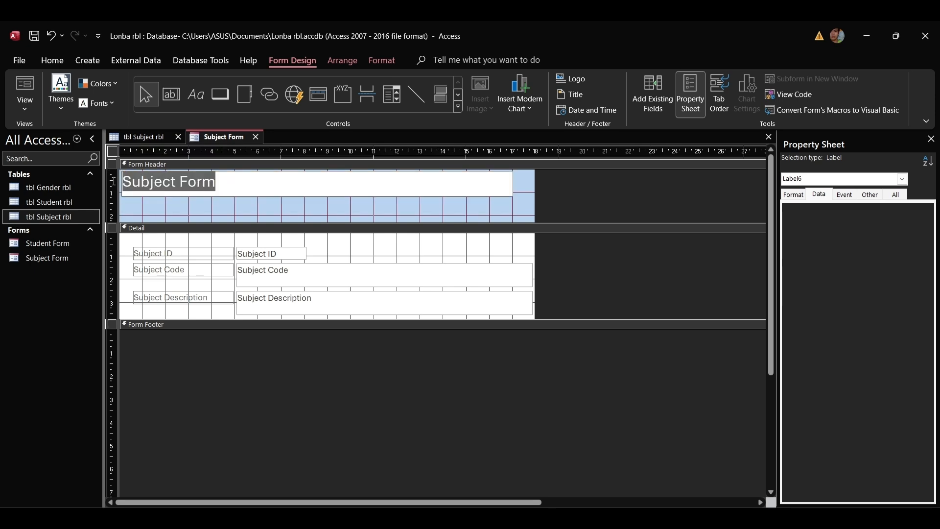
left_click(385, 60)
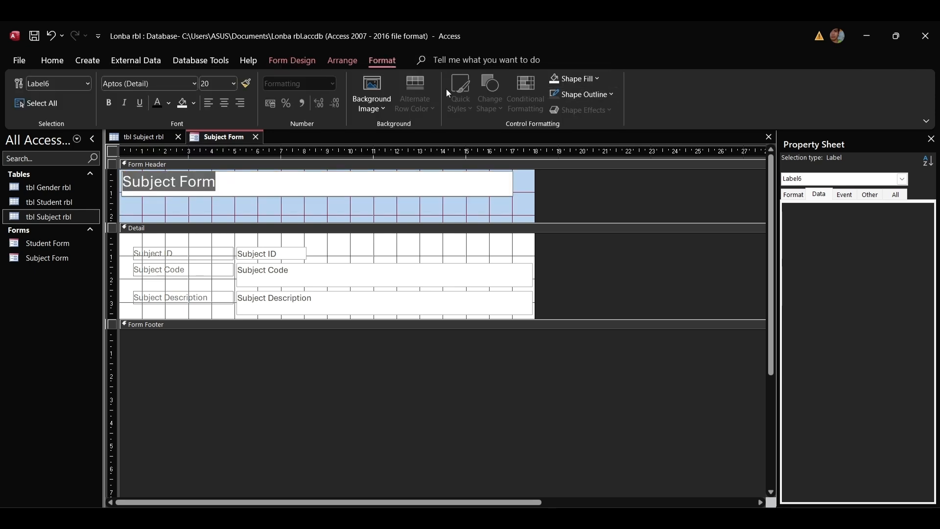
Format the title in Adobe Gothic Std B, size 26, centred.
left_click(53, 60)
left_click(585, 103)
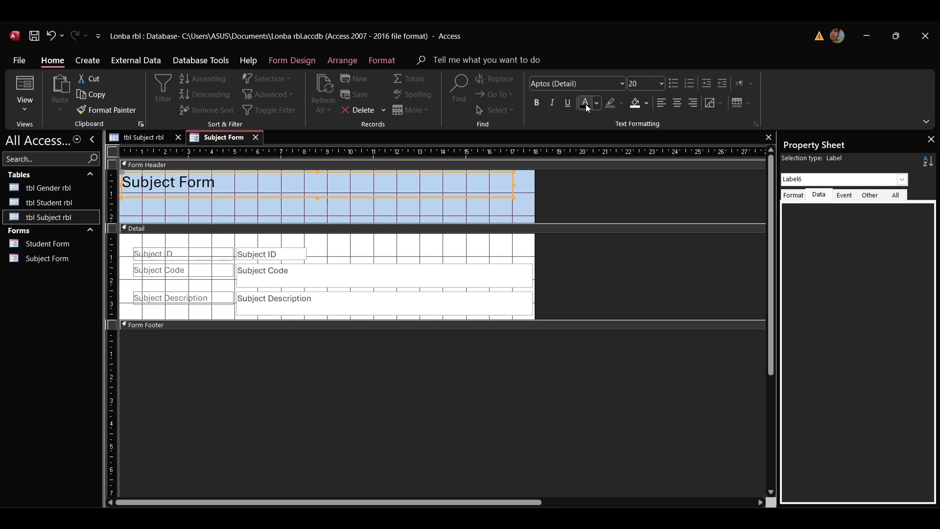
left_click(622, 84)
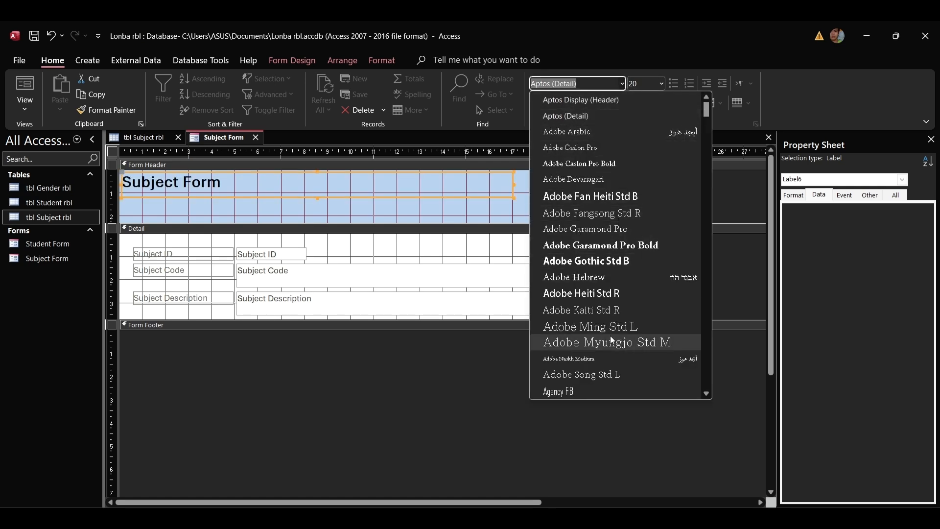
left_click(587, 276)
left_click(621, 84)
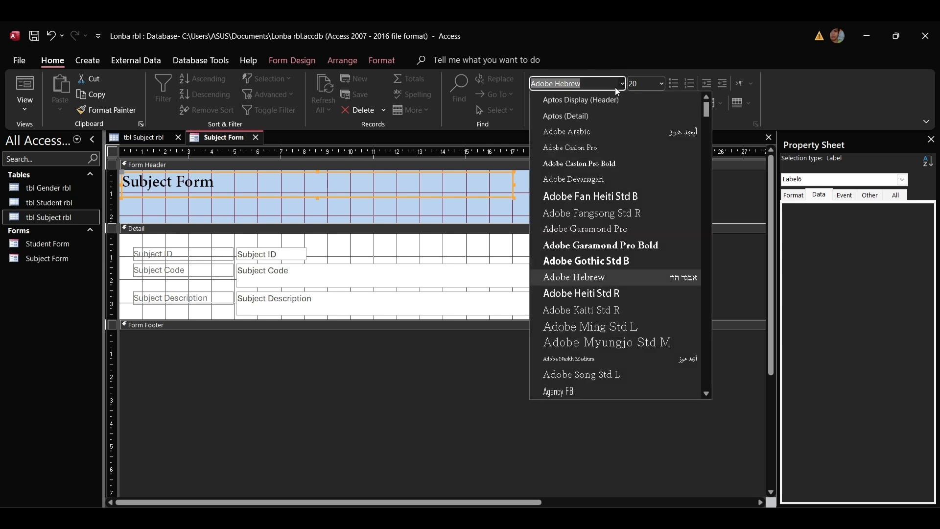
left_click(590, 192)
left_click(622, 84)
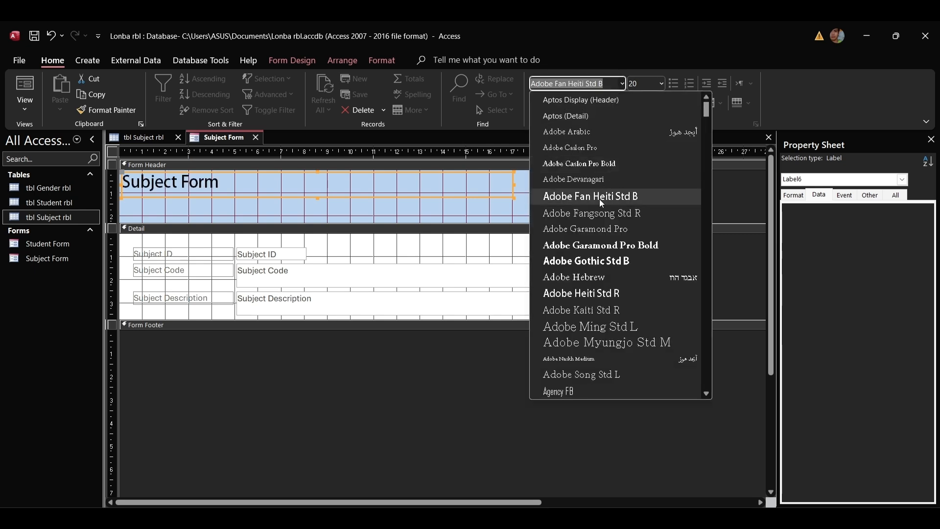
left_click(602, 260)
left_click(661, 85)
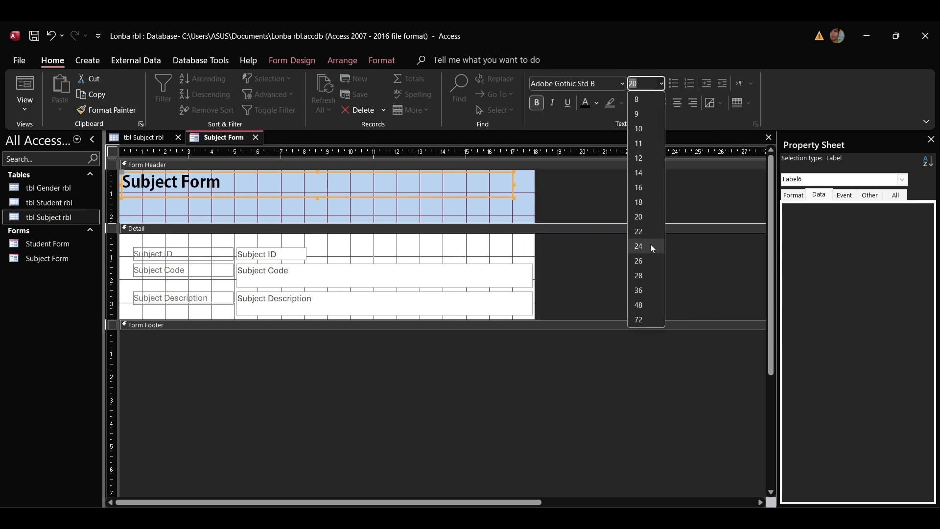
left_click(642, 267)
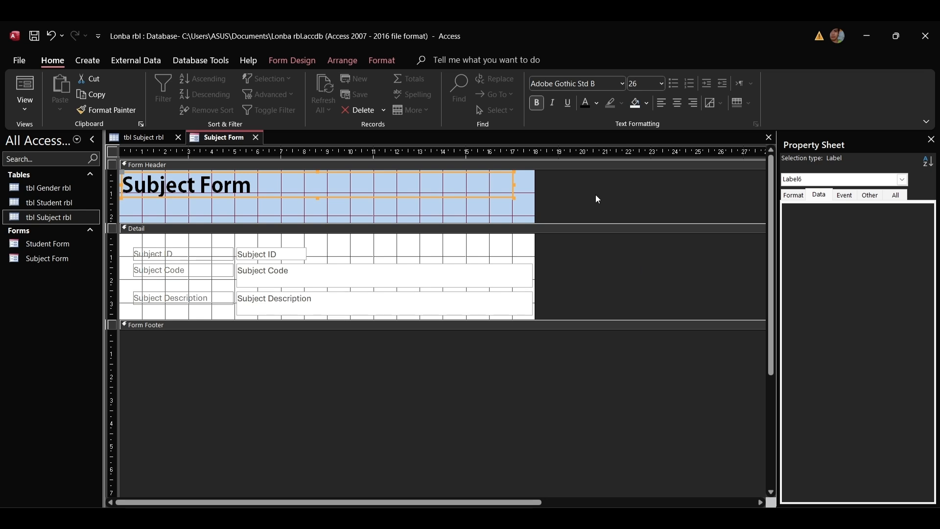
left_click(676, 102)
Narrow the form, stretch the title label to its right edge, and shorten the header.
mouse_move(535, 204)
left_mouse_down()
mouse_move(514, 200)
mouse_move(534, 200)
left_mouse_up()
left_click(511, 184)
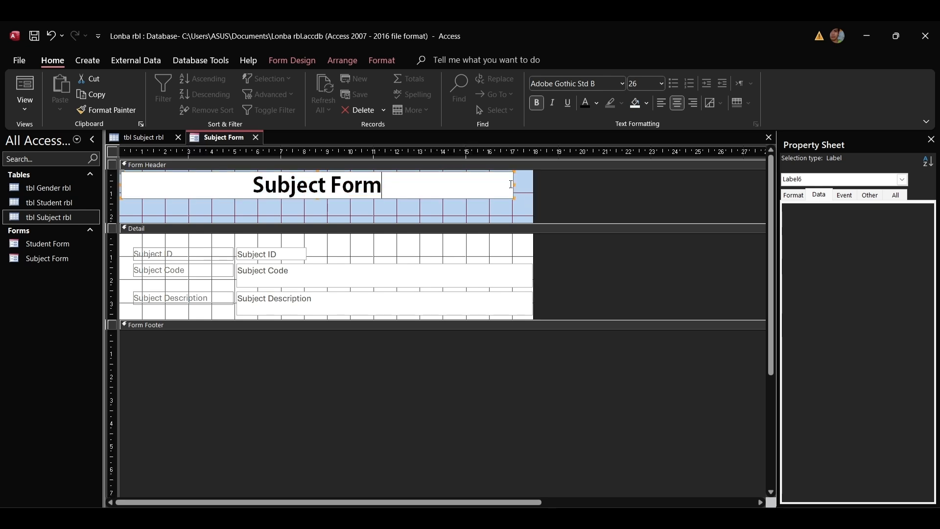
left_click(514, 201)
left_click(512, 182)
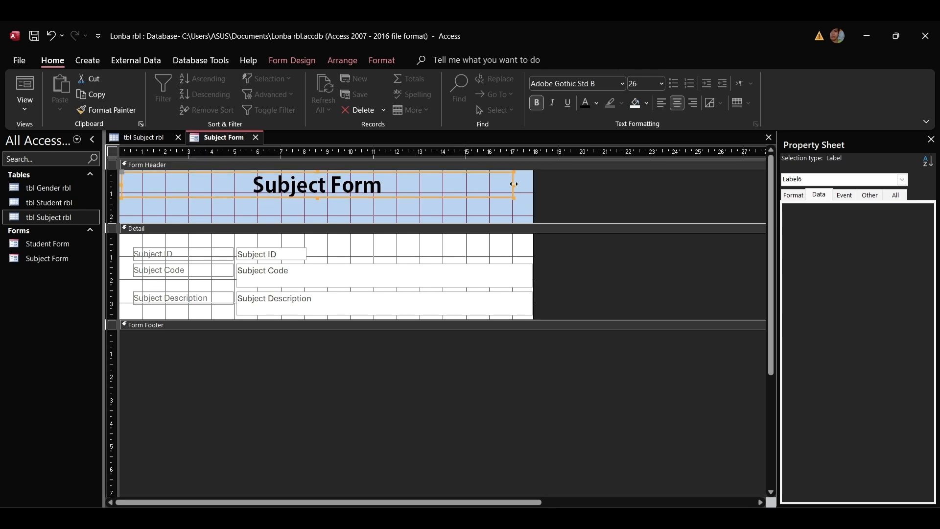
left_click_drag(513, 184, 534, 185)
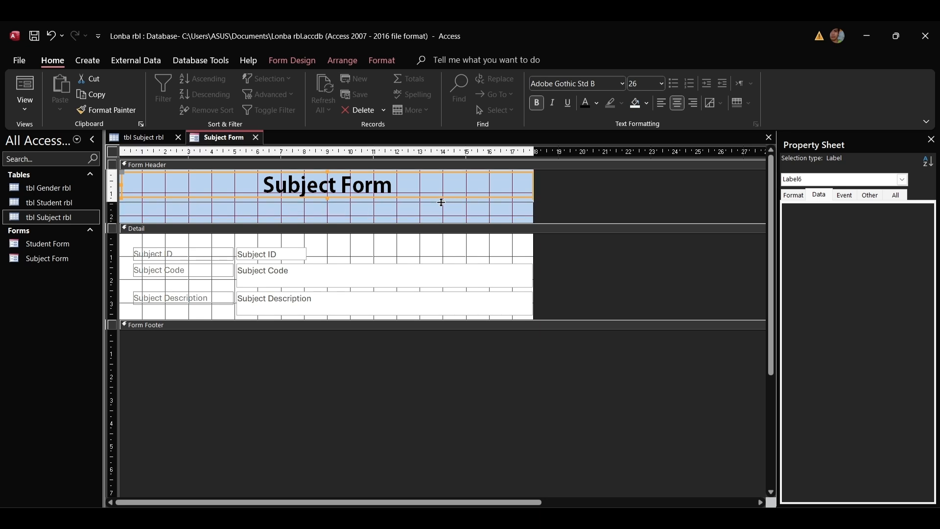
left_click_drag(443, 202, 442, 202)
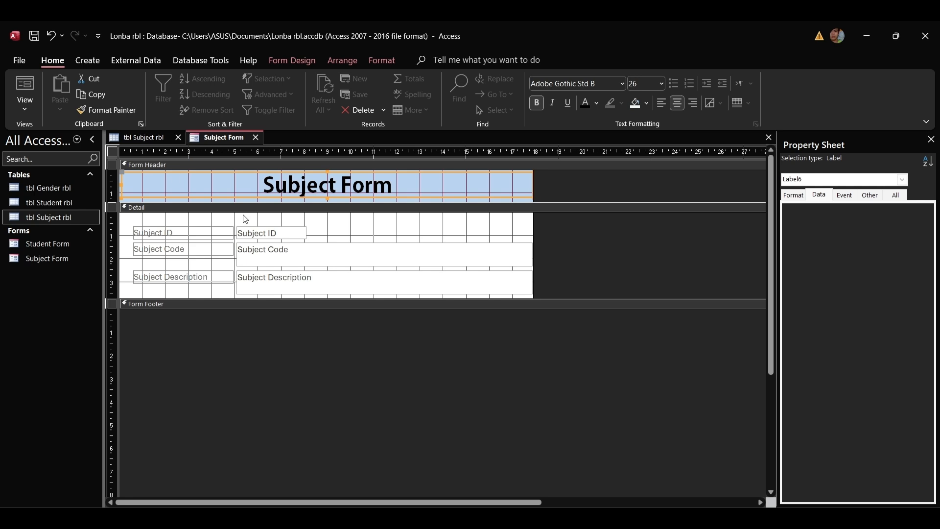
left_click(112, 165)
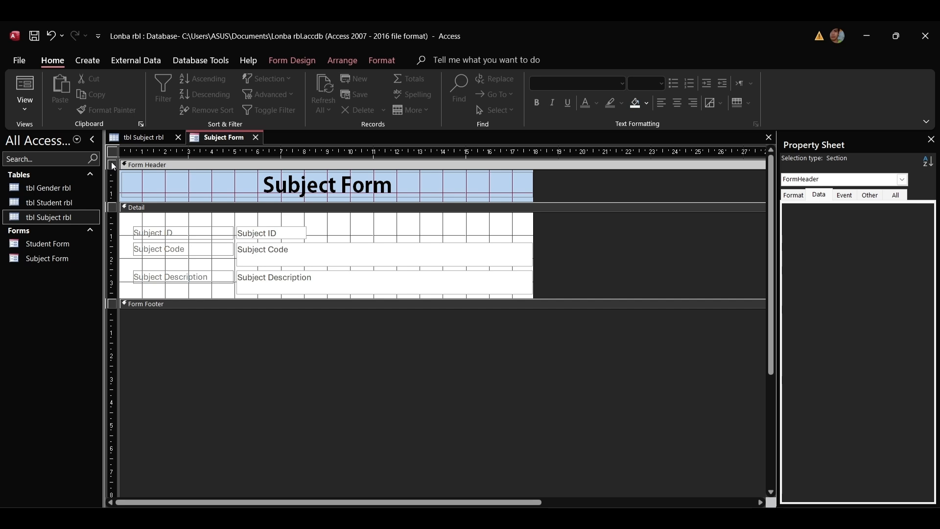
Fill the Form Header and Detail sections with light blue backgrounds.
right_click(111, 162)
mouse_move(176, 217)
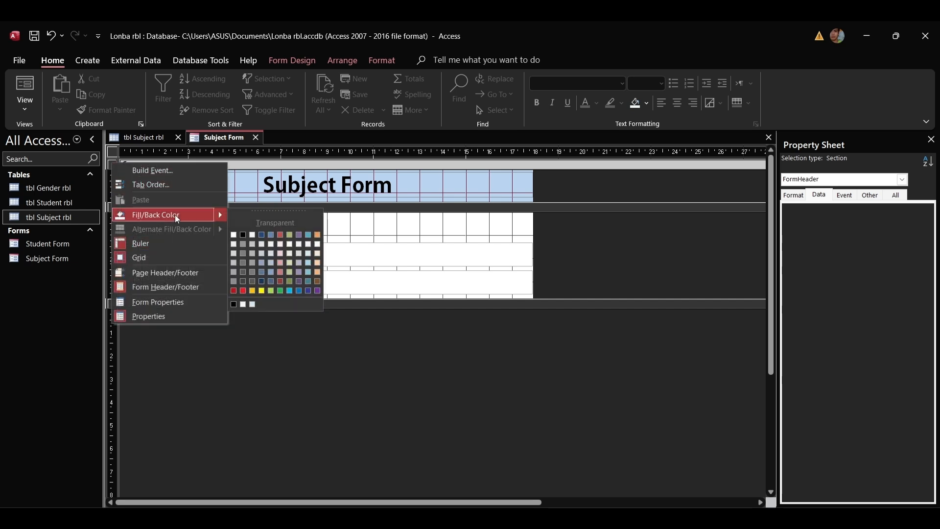
left_click(308, 254)
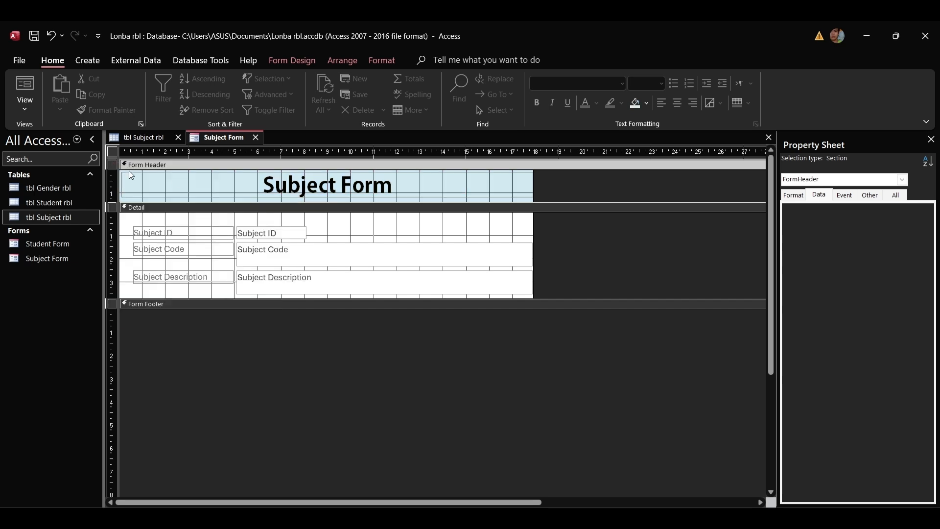
left_click(112, 208)
right_click(112, 207)
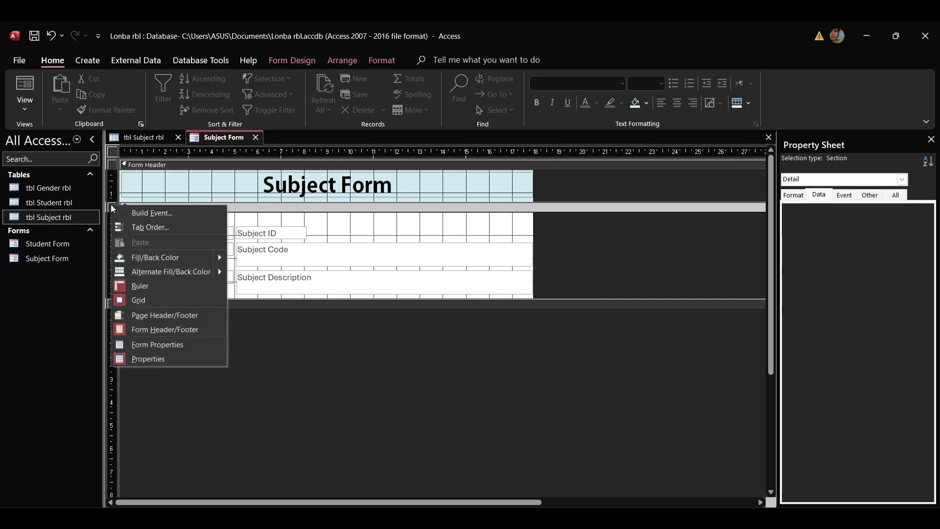
left_click(171, 257)
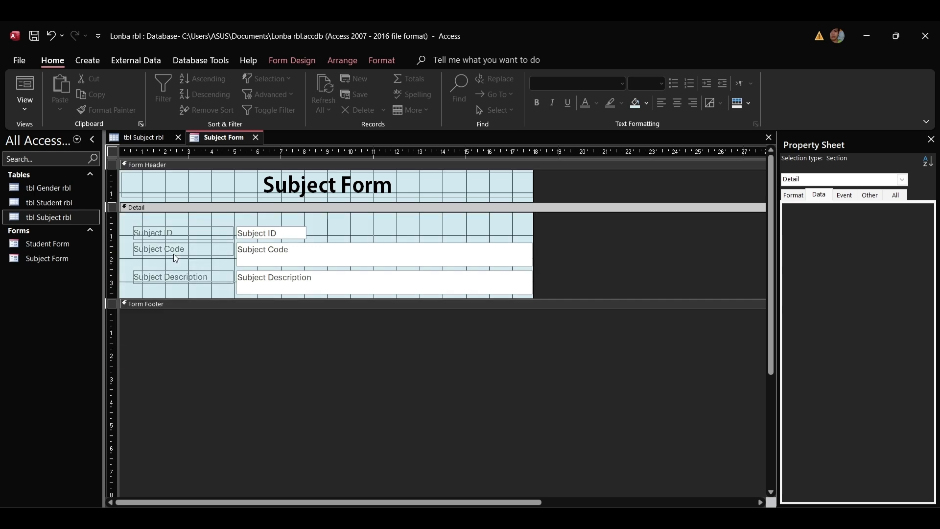
right_click(114, 212)
mouse_move(149, 255)
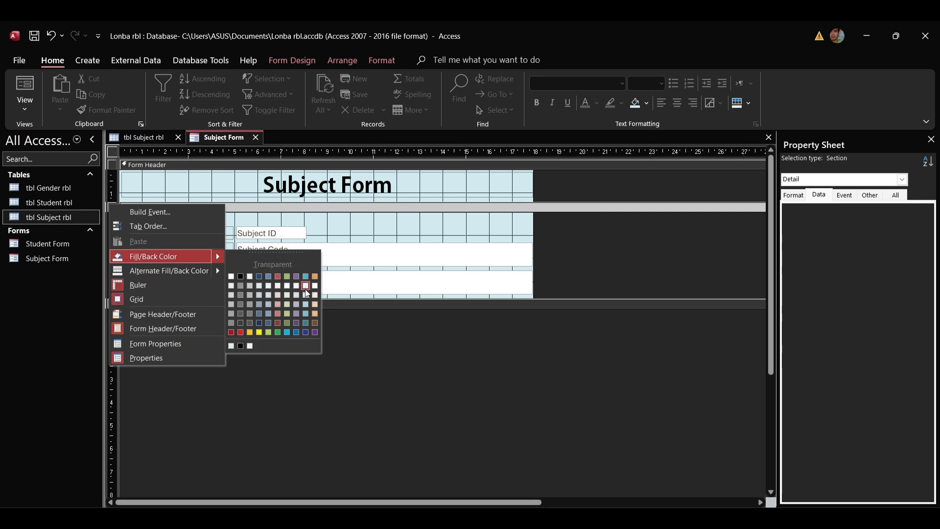
left_click(305, 288)
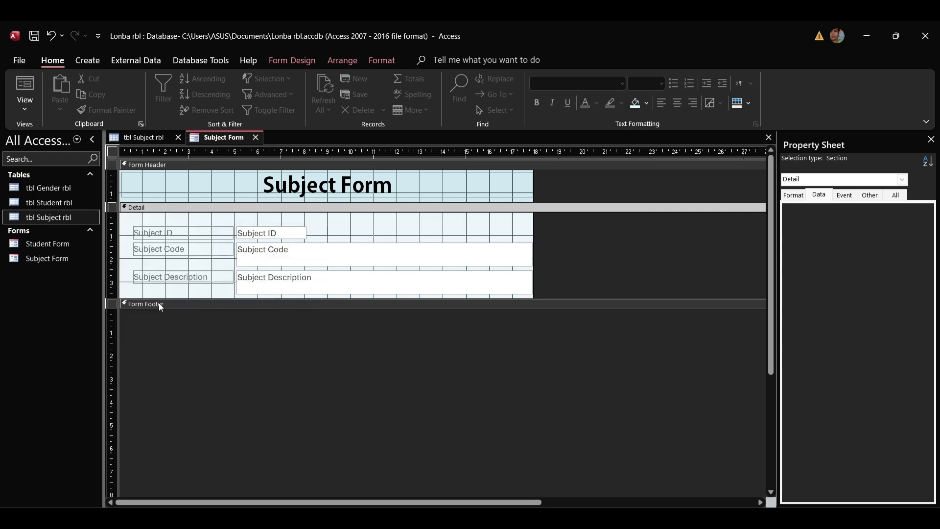
left_click_drag(173, 222, 177, 293)
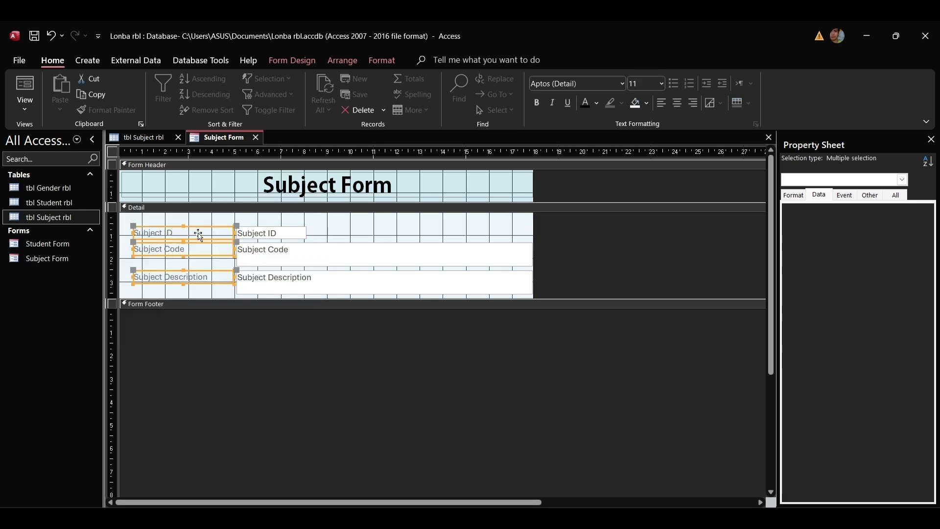
Bold the three field labels, then narrow and shorten the Subject Code and Description boxes.
left_click(537, 104)
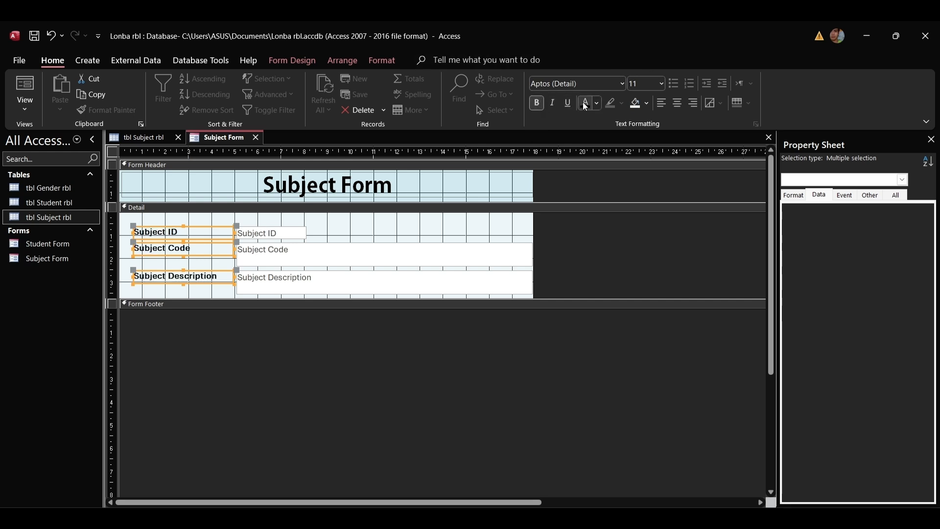
left_click(530, 252)
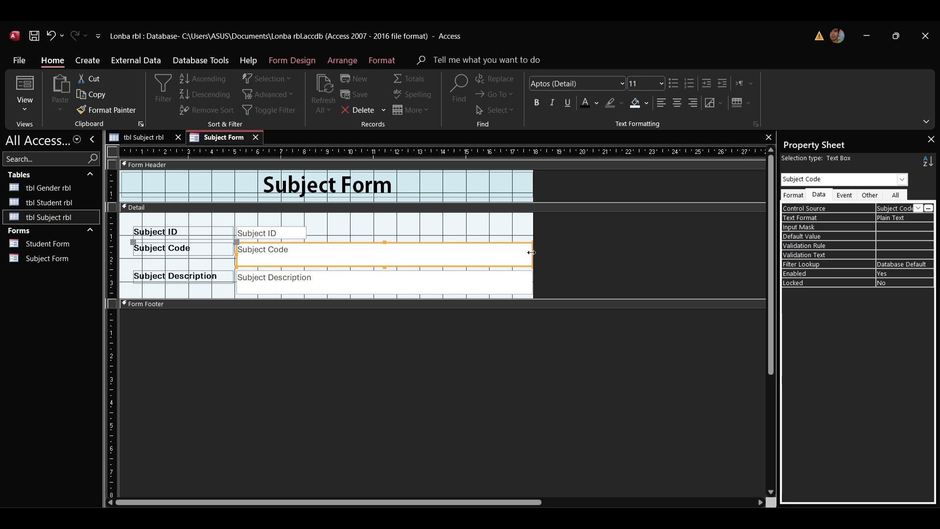
mouse_move(531, 252)
left_mouse_down()
mouse_move(504, 252)
mouse_move(512, 252)
left_mouse_up()
left_click(521, 275)
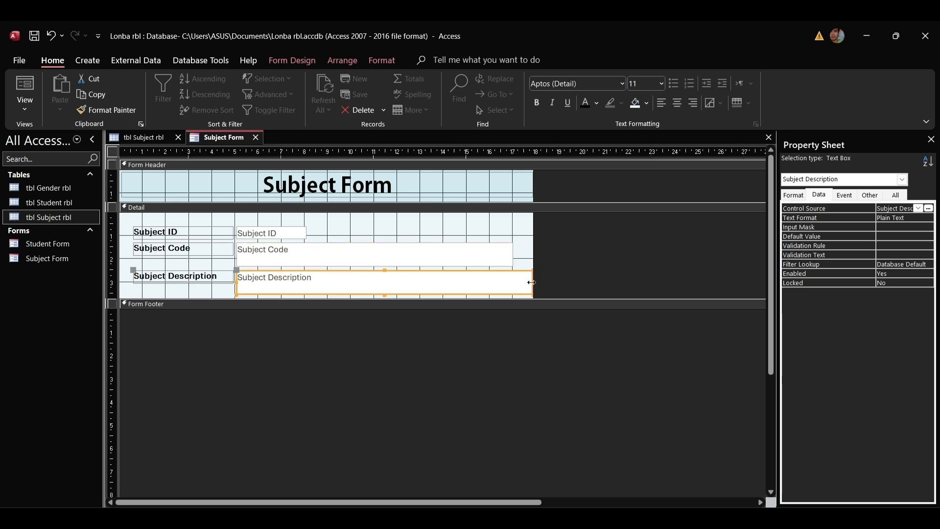
left_click_drag(531, 283, 514, 282)
left_click(271, 258)
left_click_drag(374, 267, 374, 255)
left_click(389, 288)
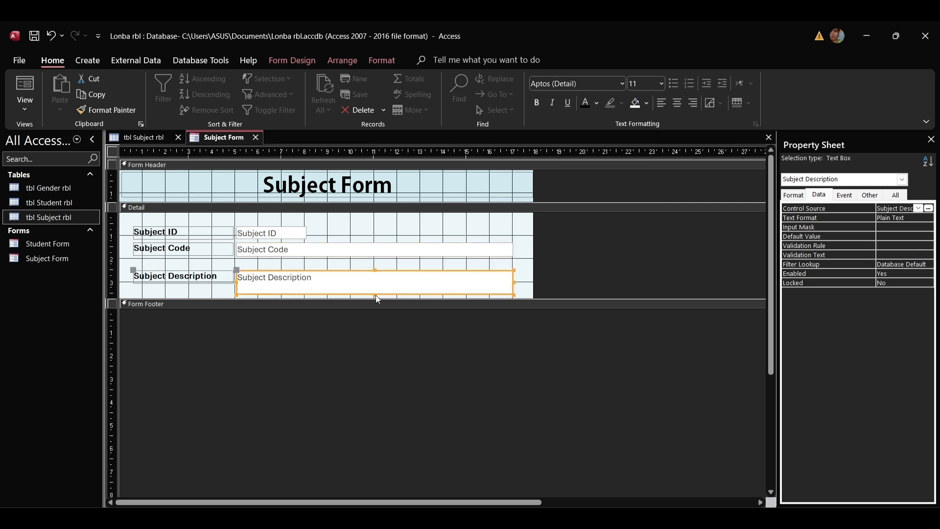
left_click_drag(374, 294, 376, 284)
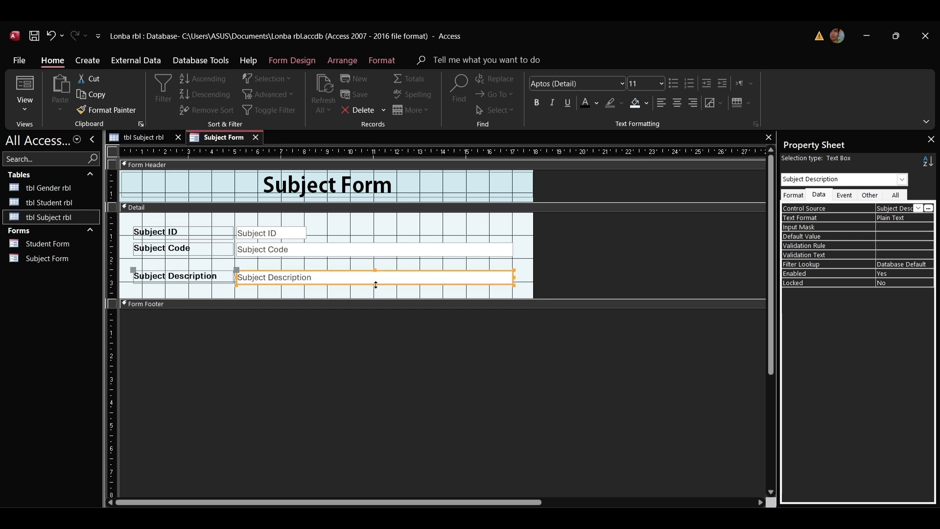
left_click(384, 296)
Align the Subject ID, Code and Description rows and make the detail section shorter.
left_click(227, 254)
left_click_drag(226, 254, 229, 260)
left_click(258, 247)
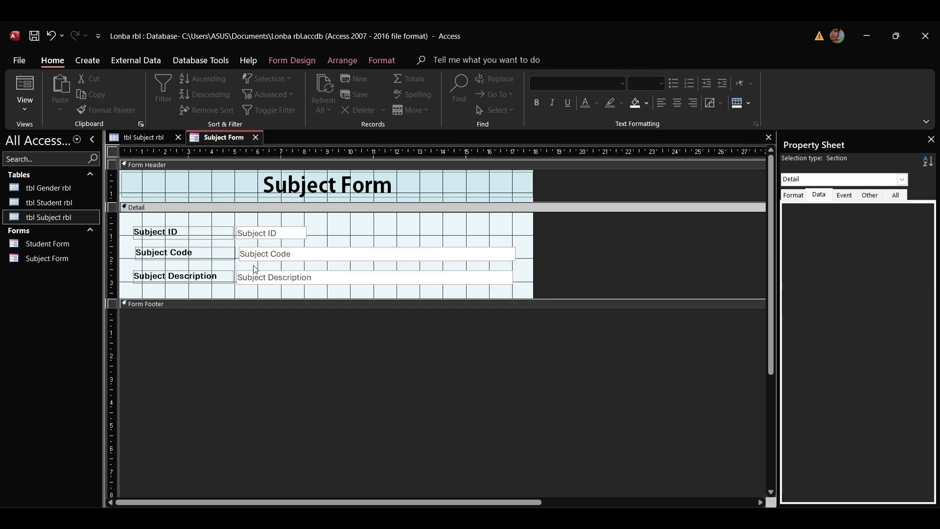
left_click(263, 240)
mouse_move(253, 240)
left_mouse_down()
mouse_move(277, 240)
mouse_move(269, 241)
left_mouse_up()
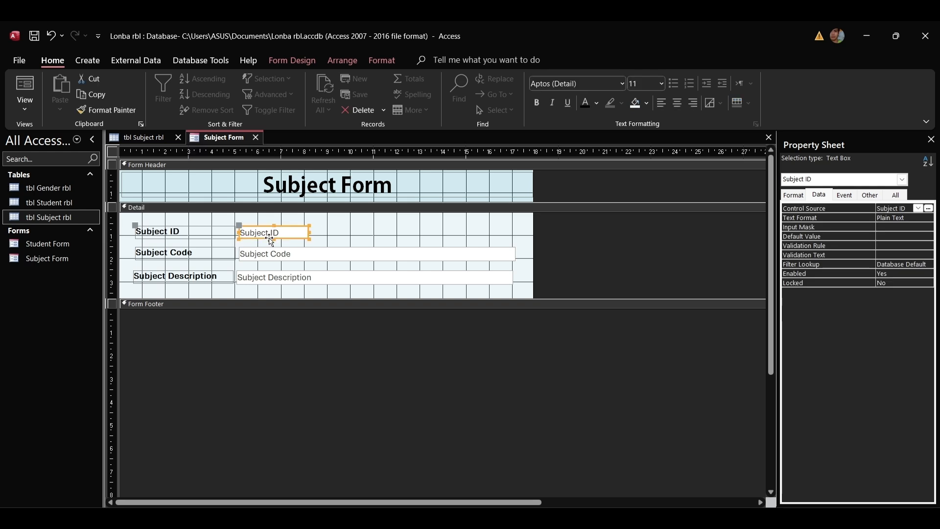
left_click(276, 285)
left_click_drag(277, 285, 279, 285)
left_click(340, 237)
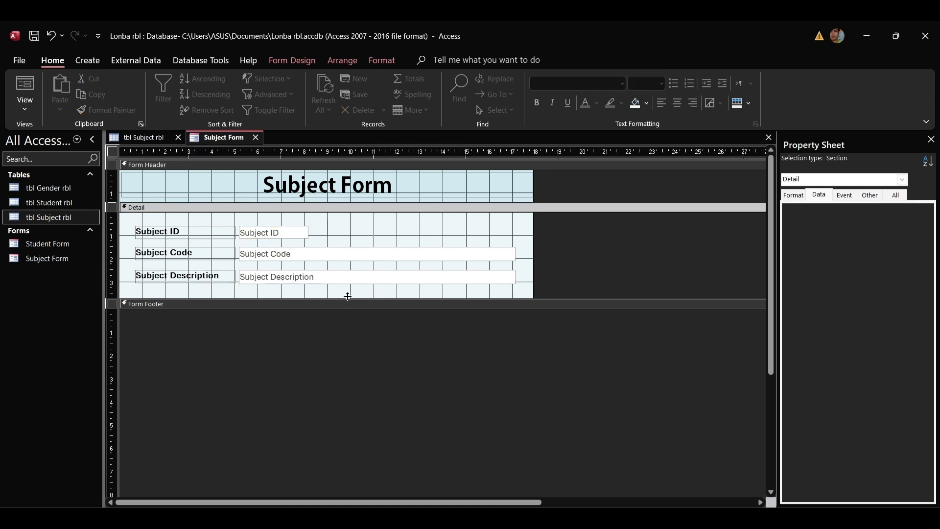
left_click_drag(345, 303, 347, 297)
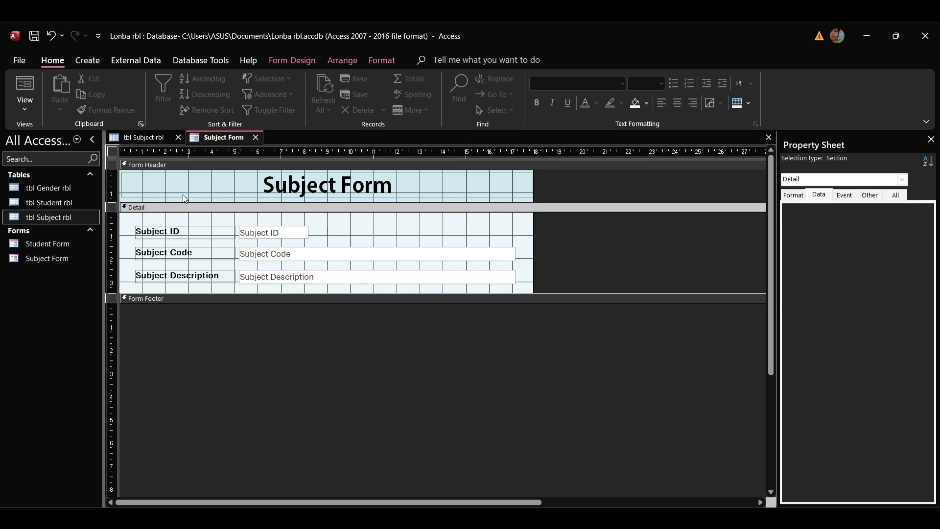
left_click(238, 174)
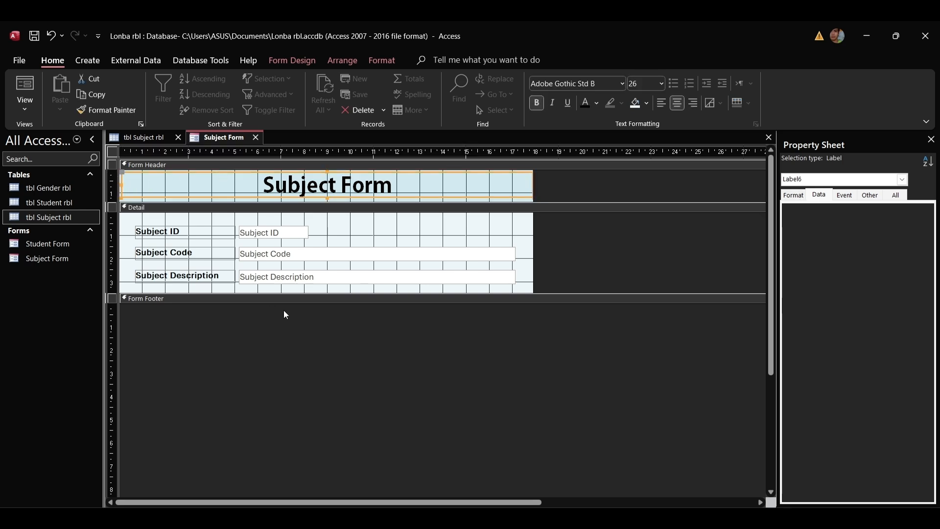
Open up space for the form footer and fill it with the same light blue.
left_click_drag(286, 302, 283, 328)
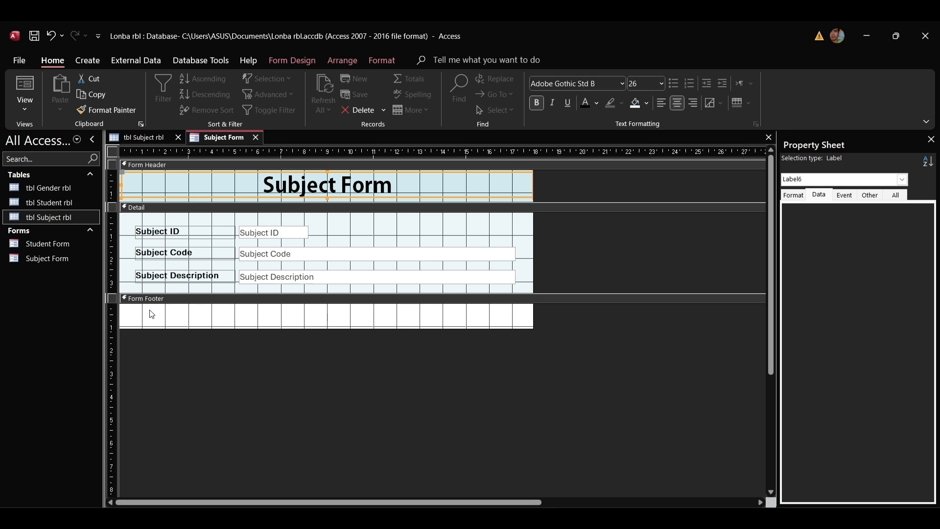
left_click(113, 299)
right_click(113, 299)
mouse_move(169, 353)
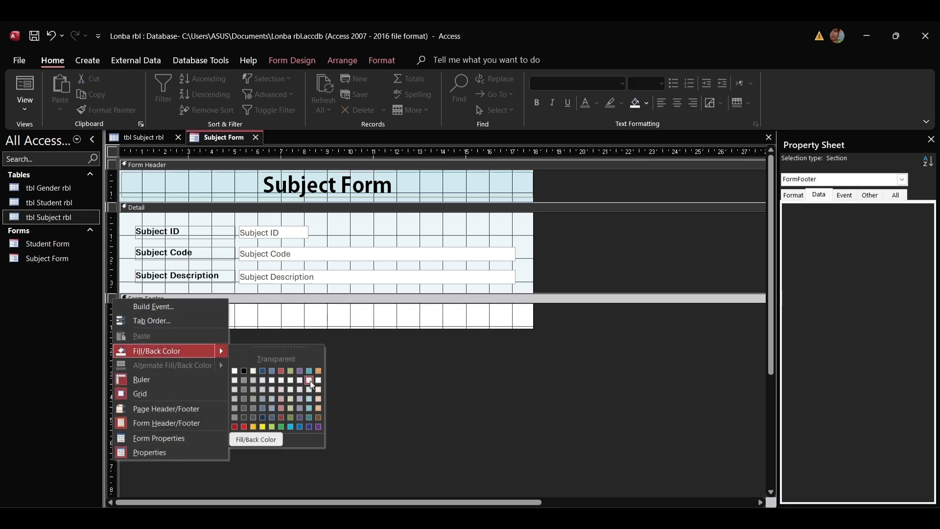
left_click(310, 380)
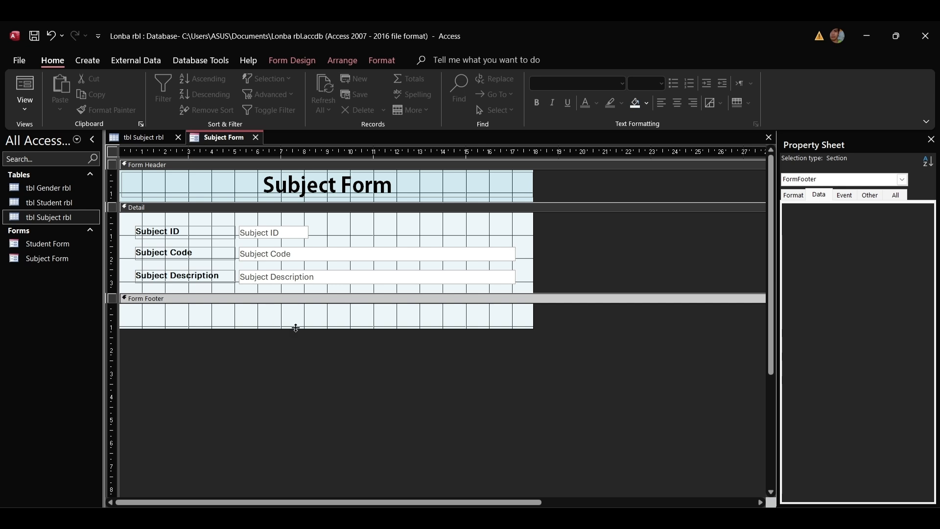
left_click_drag(295, 327, 295, 333)
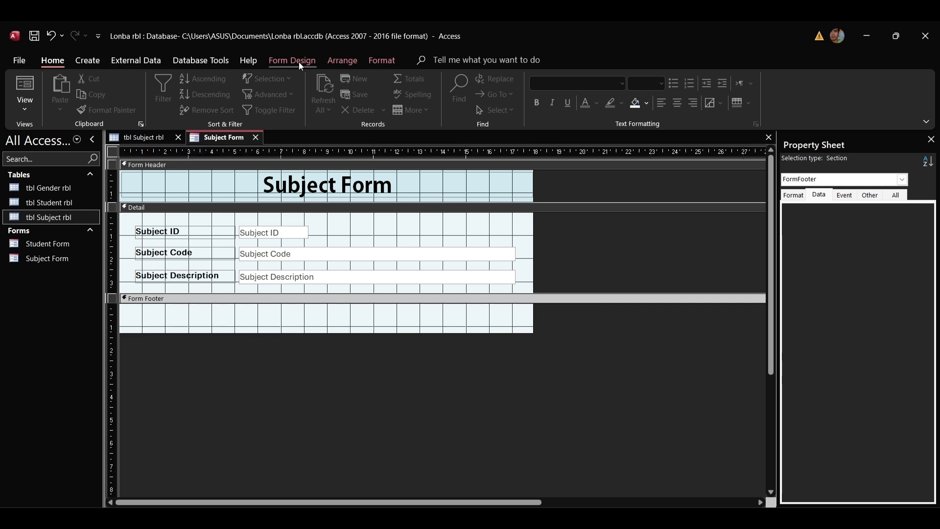
left_click(293, 59)
left_click(221, 94)
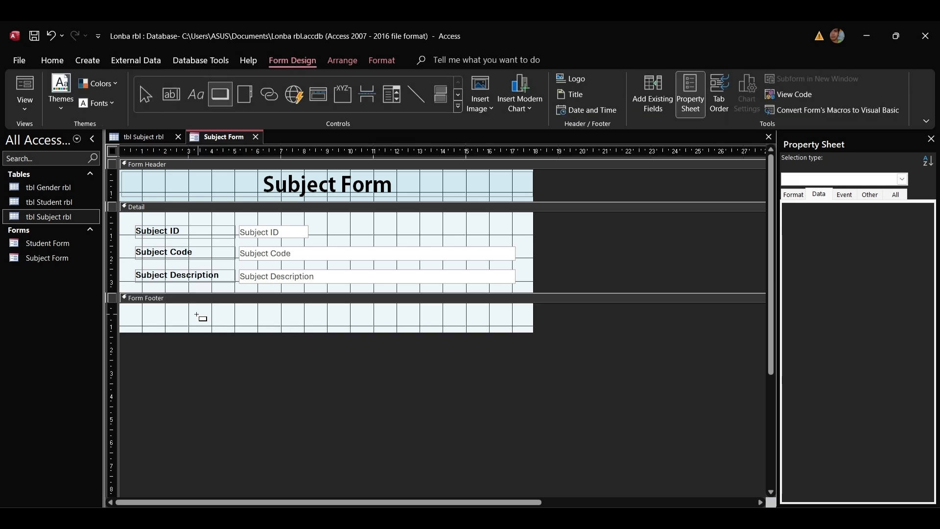
Add a footer button captioned 'Save' that saves the current record.
left_click(197, 315)
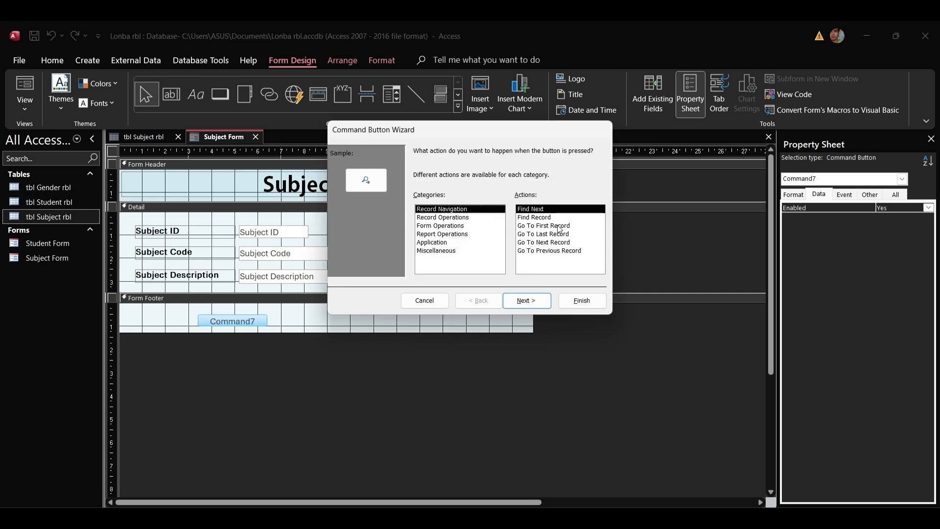
left_click(455, 218)
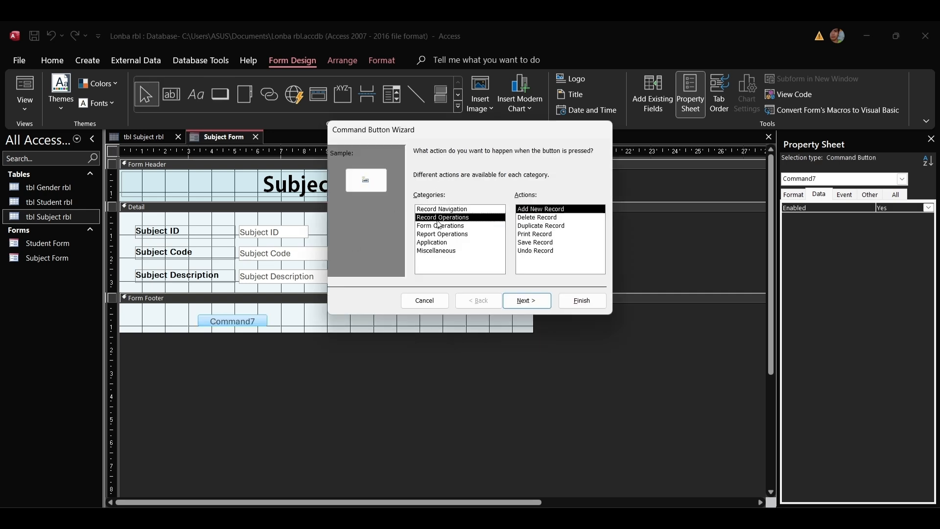
left_click(539, 243)
left_click(524, 299)
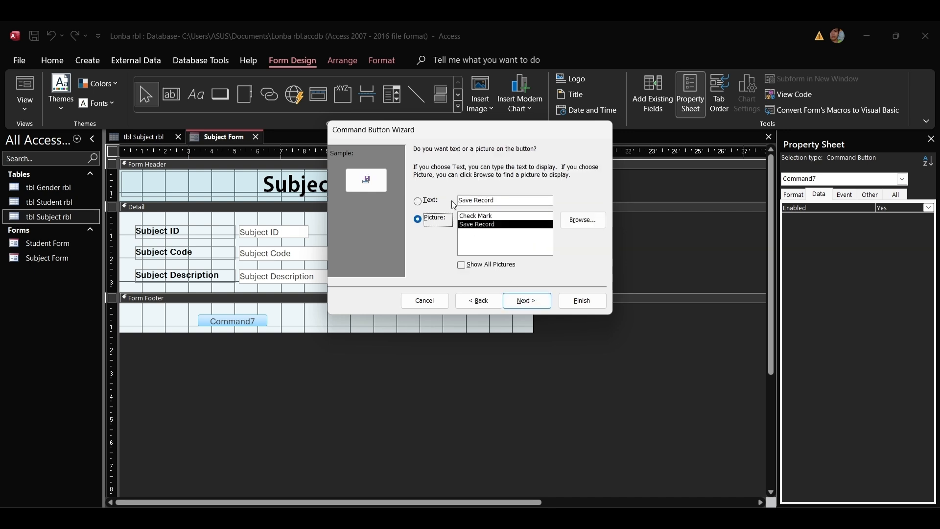
double_click(487, 199)
key("BackSpace")
key("BackSpace")
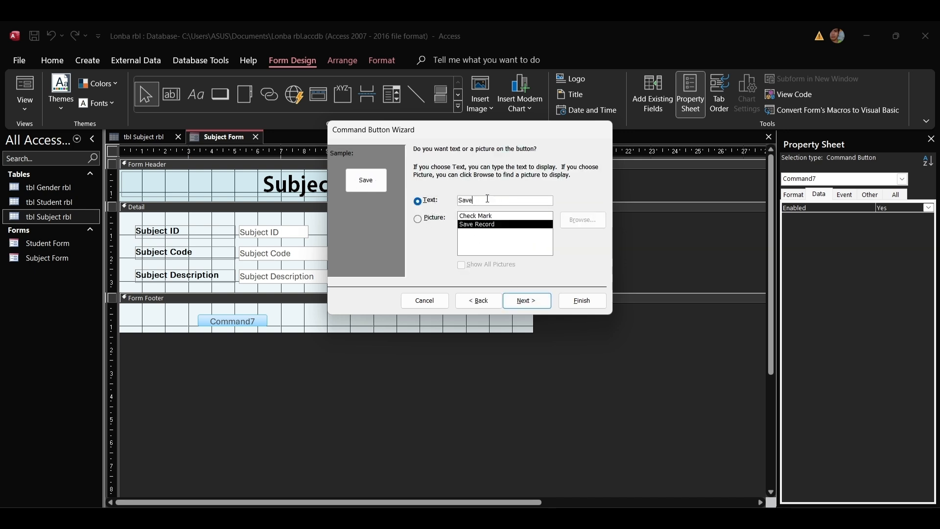
left_click(526, 300)
left_click(573, 300)
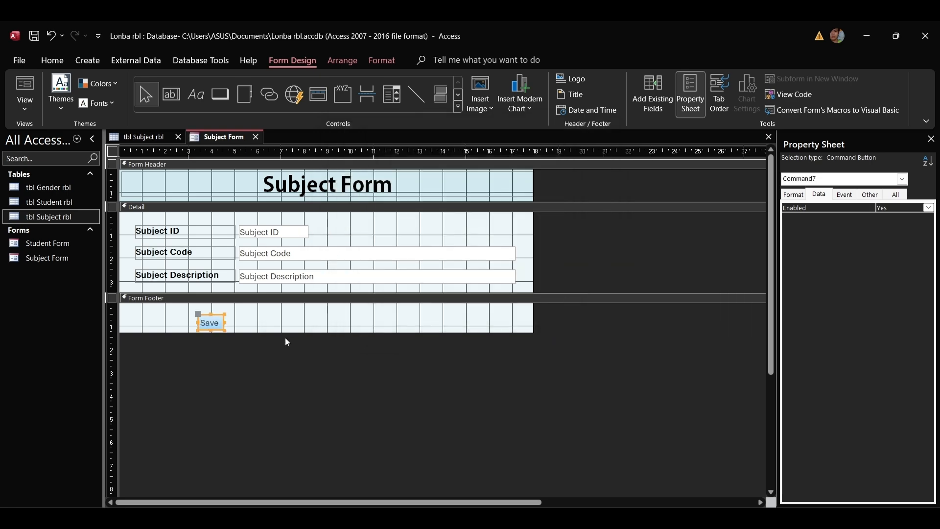
left_click(244, 94)
Add a text button 'New' that adds a new record, lined up beside Save.
left_click(250, 321)
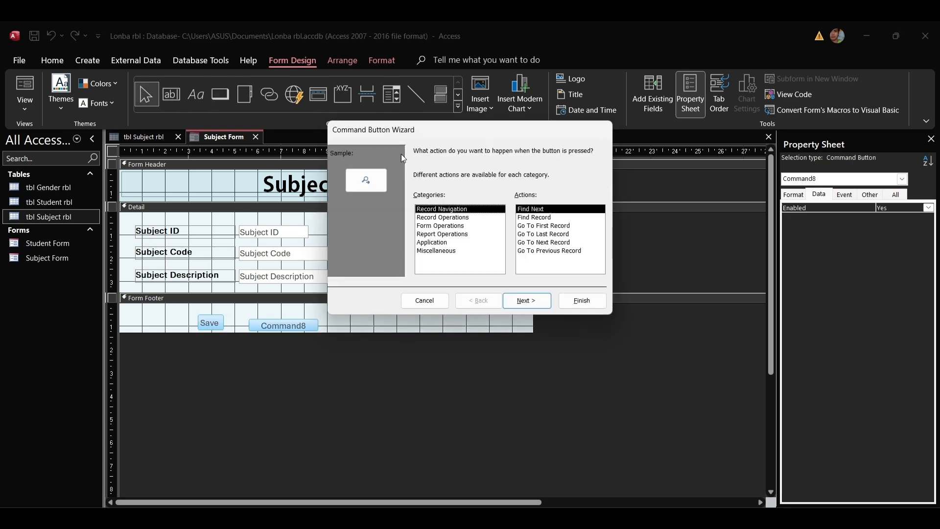
left_click(452, 218)
left_click(541, 209)
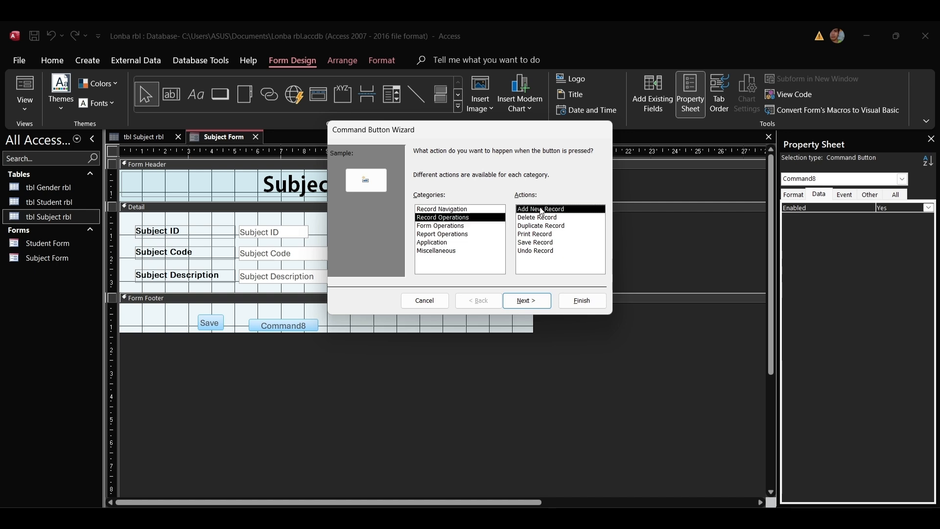
left_click(526, 300)
left_click(417, 201)
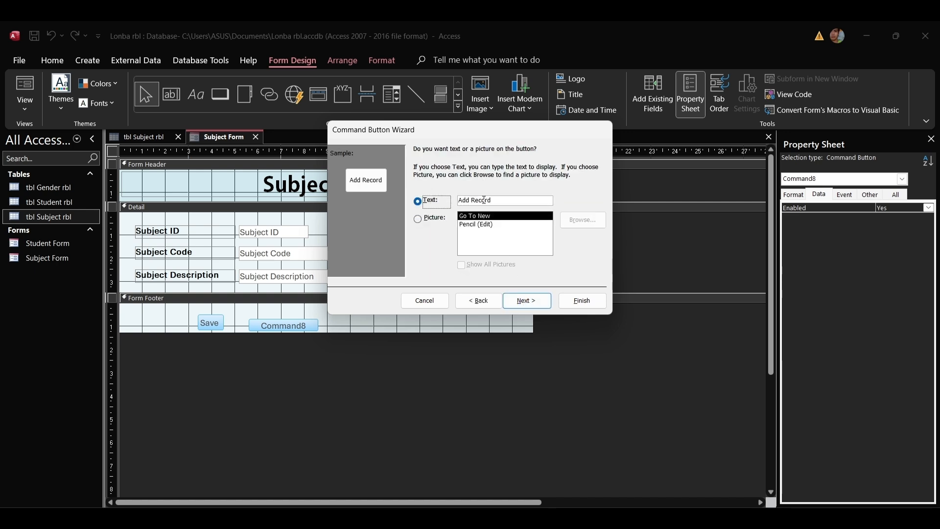
double_click(484, 200)
key("BackSpace")
key("BackSpace")
key("BackSpace")
key("BackSpace")
type("New")
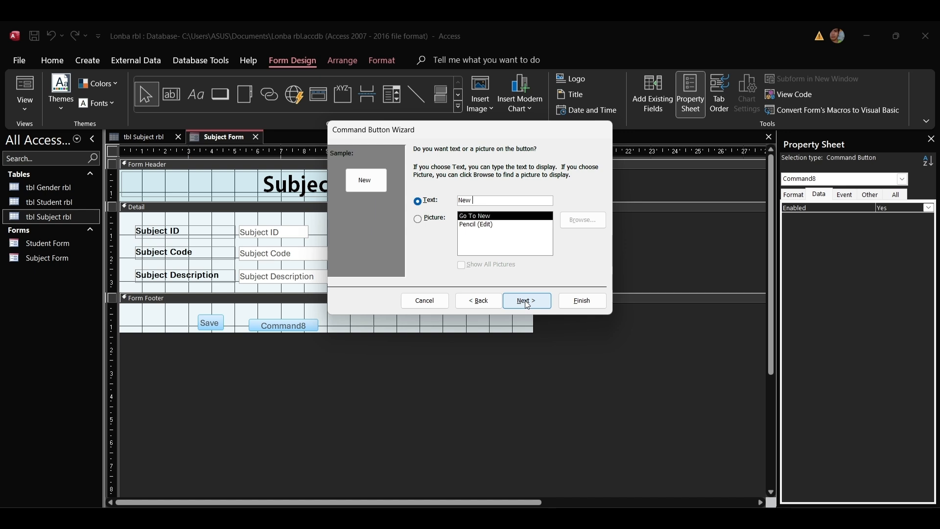
left_click(525, 301)
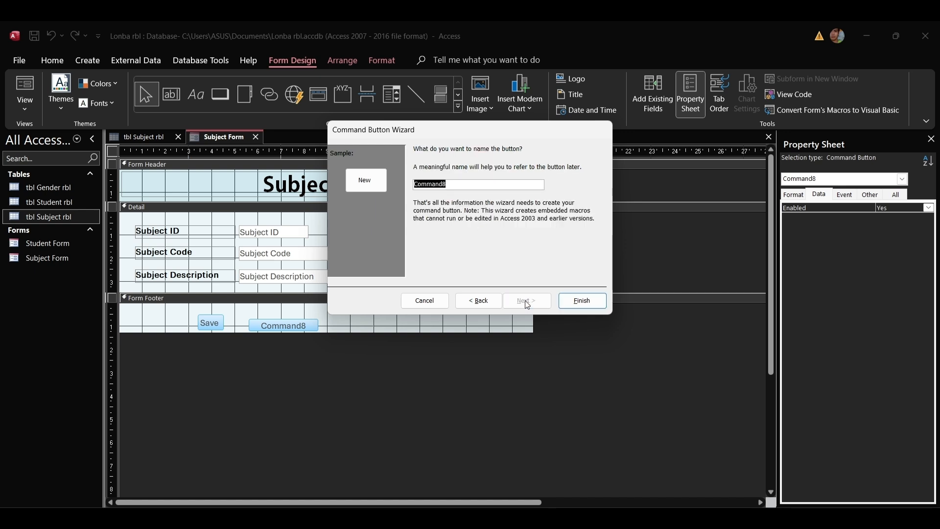
left_click(582, 300)
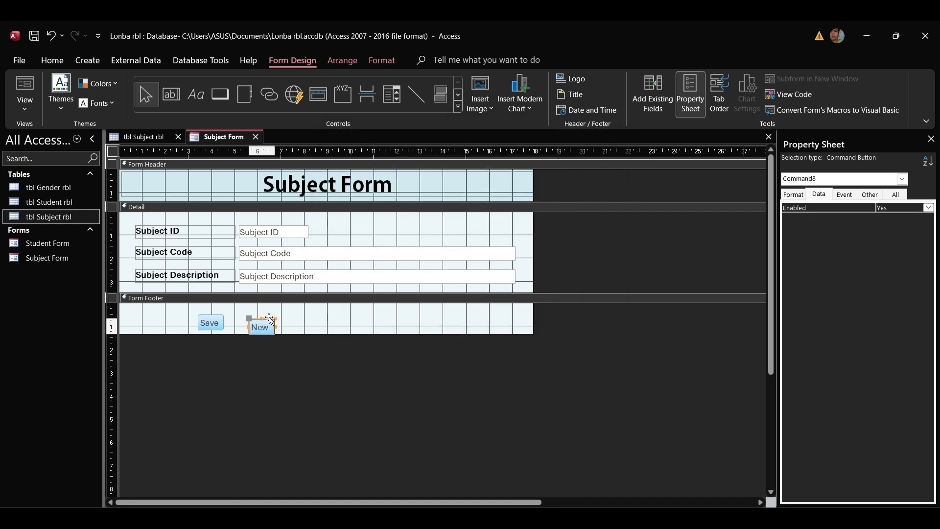
mouse_move(271, 321)
left_mouse_down()
mouse_move(266, 329)
mouse_move(213, 329)
mouse_move(274, 318)
left_mouse_up()
left_click(216, 325)
left_click(304, 324)
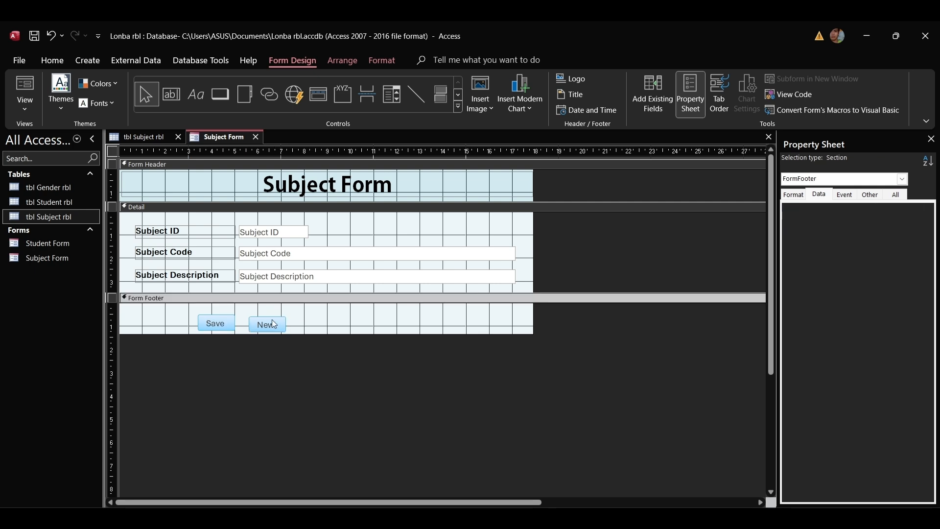
Add a text button 'Delete' that deletes the current record, placed next to New.
left_click(273, 322)
left_click(315, 316)
left_click(220, 95)
left_click(304, 323)
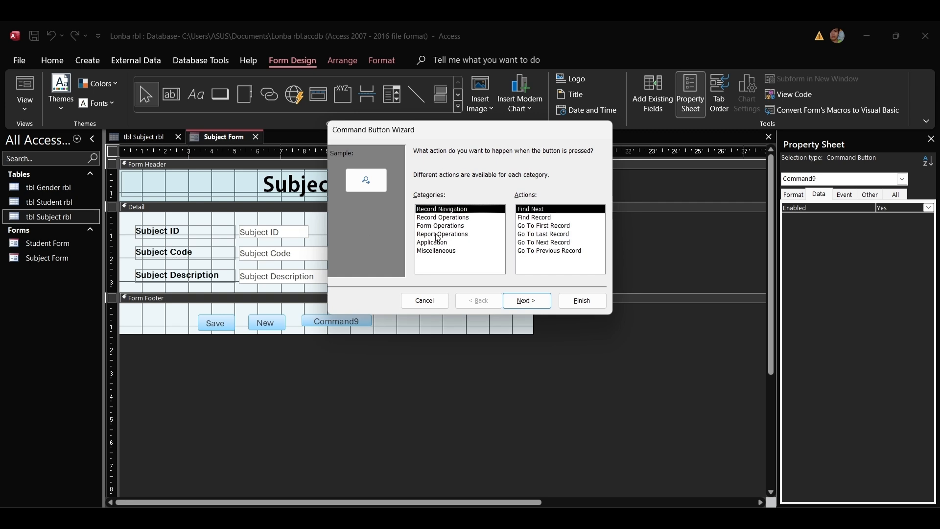
left_click(440, 217)
left_click(540, 217)
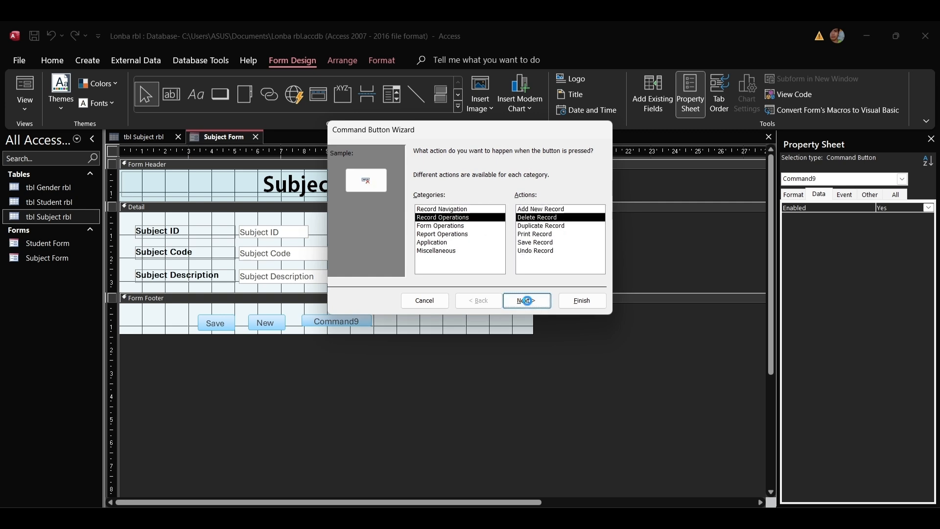
left_click(526, 300)
left_click(431, 201)
double_click(487, 200)
key("BackSpace")
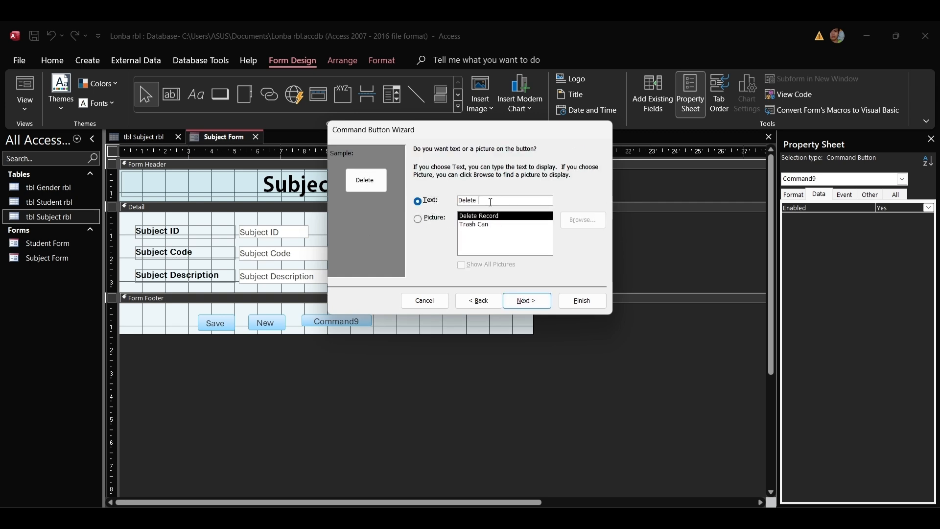
left_click(526, 300)
left_click(582, 301)
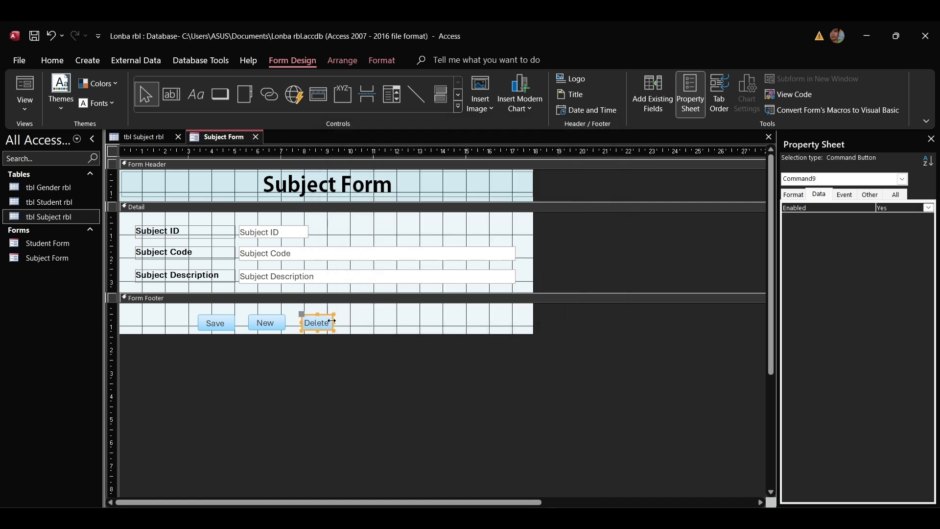
mouse_move(322, 322)
left_mouse_down()
mouse_move(267, 321)
mouse_move(326, 317)
left_mouse_up()
left_click(359, 320)
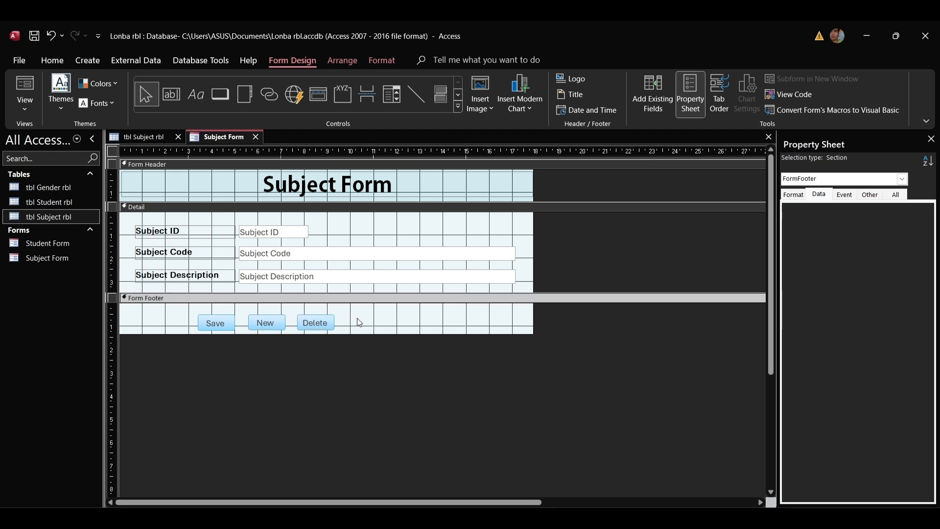
left_click(324, 321)
Add a print-form button with default settings, then delete the unwanted picture version.
left_click(219, 100)
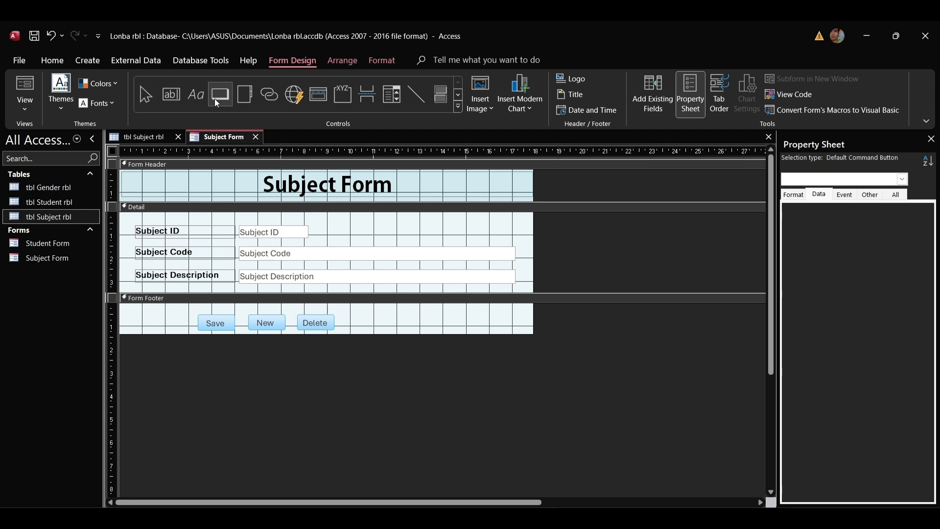
left_click(343, 318)
left_click(456, 234)
left_click(452, 226)
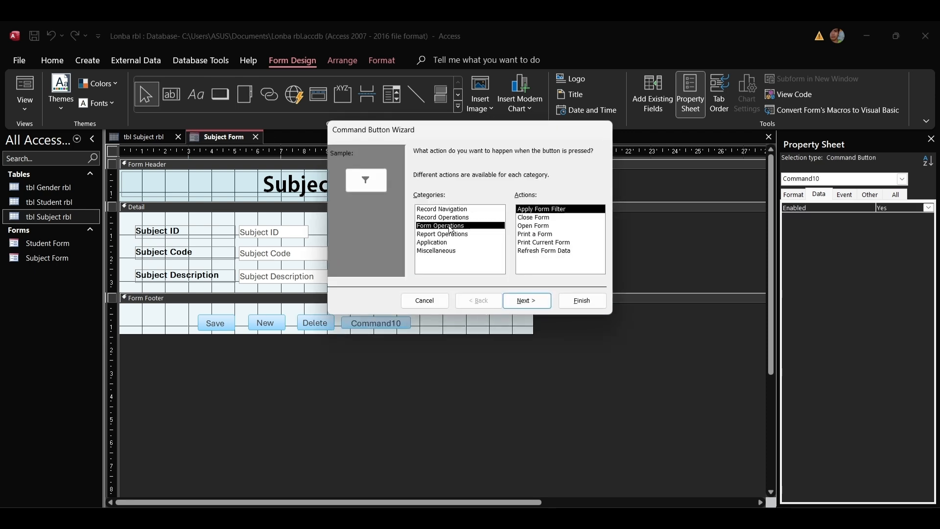
left_click(542, 237)
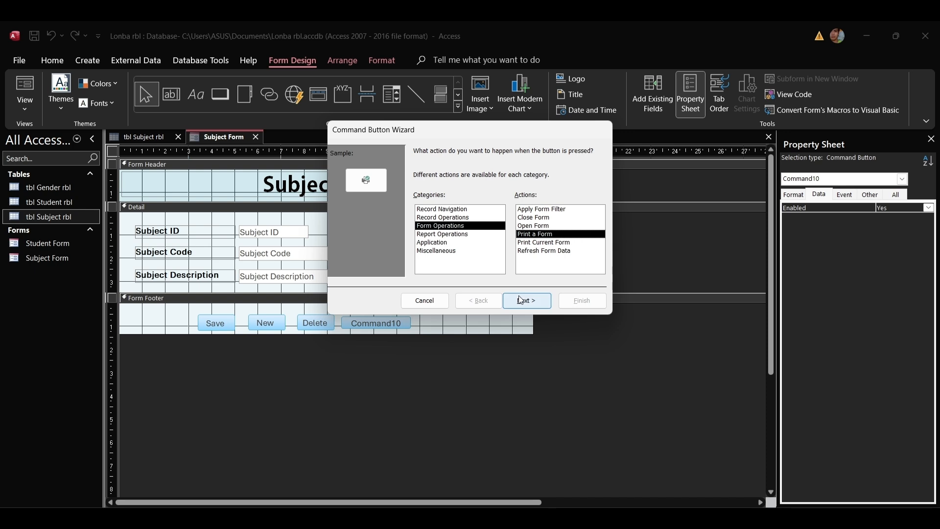
left_click(526, 300)
left_click(592, 302)
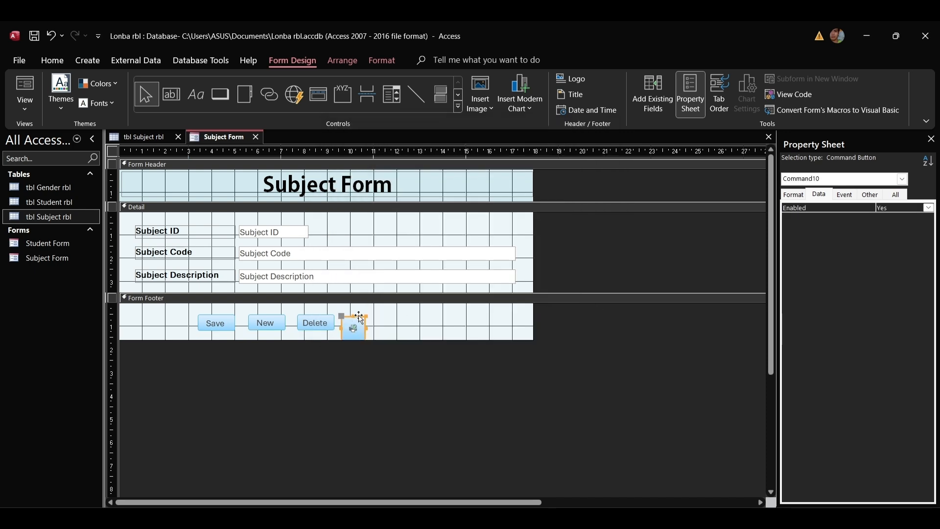
key("Delete")
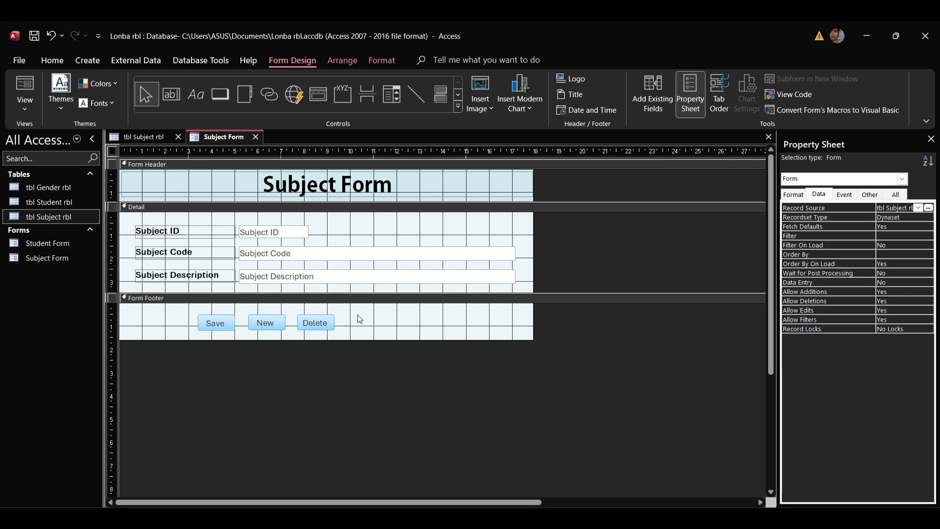
Add a text button 'Print' that prints the Subject Form.
left_click(220, 94)
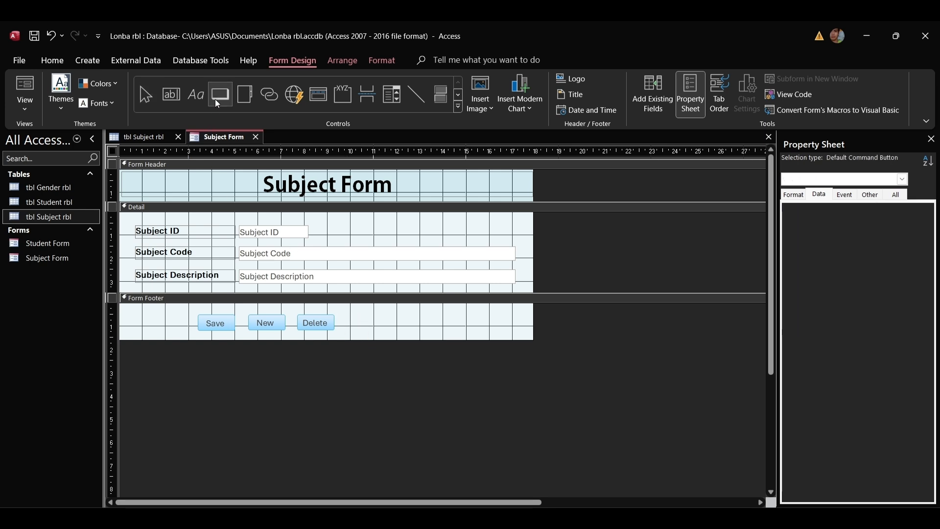
left_click(353, 317)
left_click(433, 226)
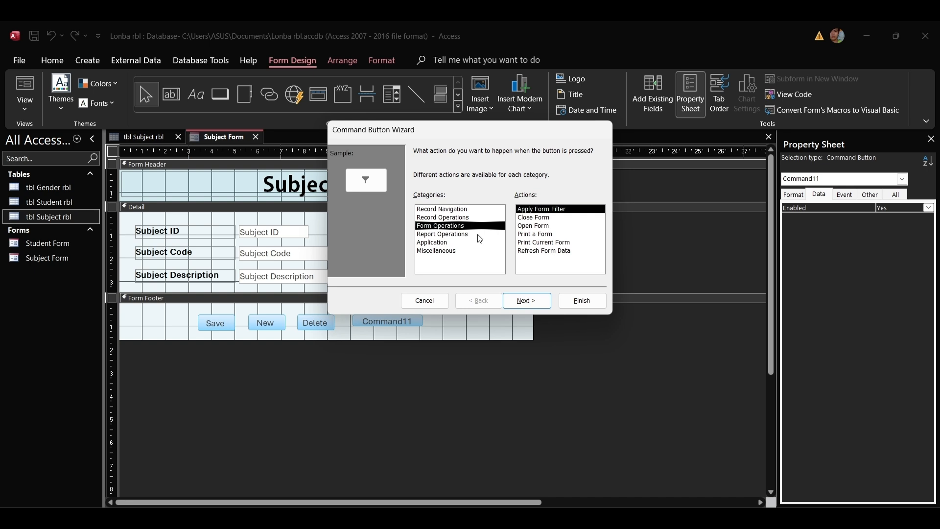
left_click(537, 235)
left_click(523, 300)
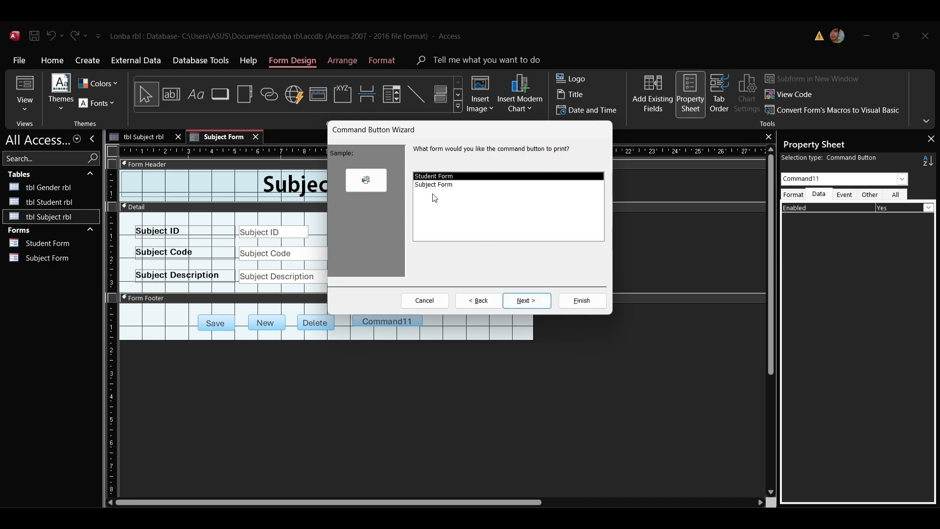
left_click(429, 186)
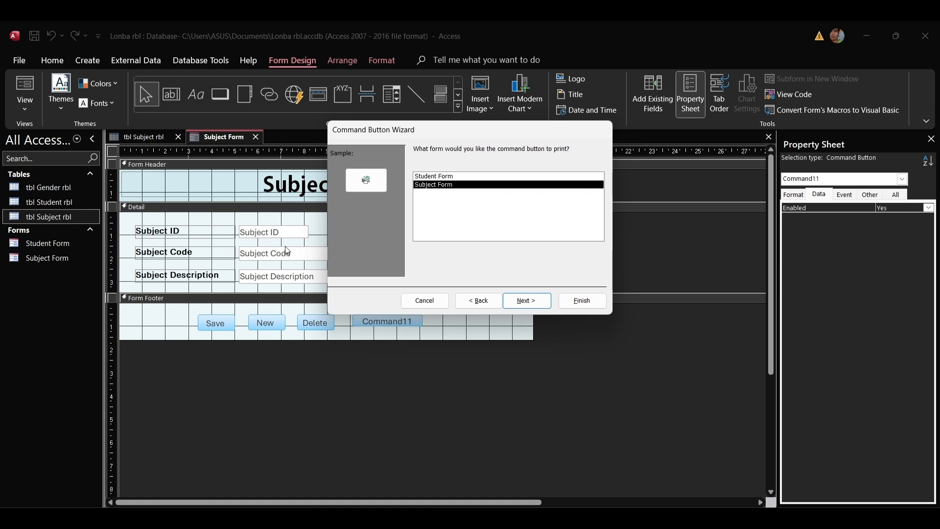
left_click(525, 300)
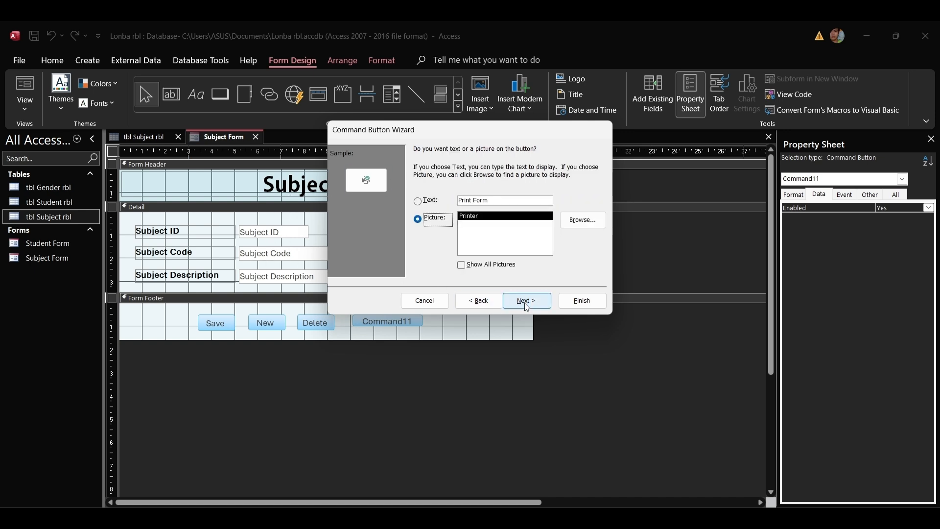
left_click(430, 200)
double_click(480, 200)
key("BackSpace")
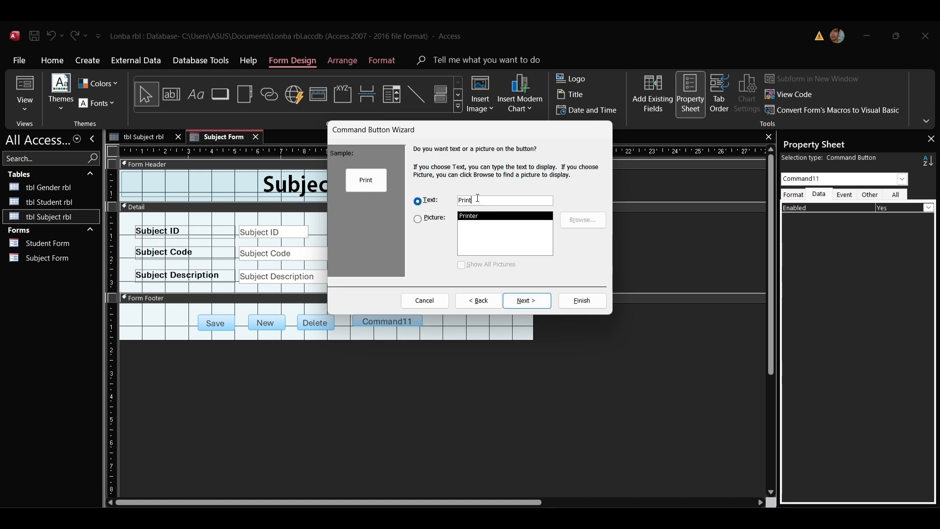
left_click(526, 300)
left_click(582, 300)
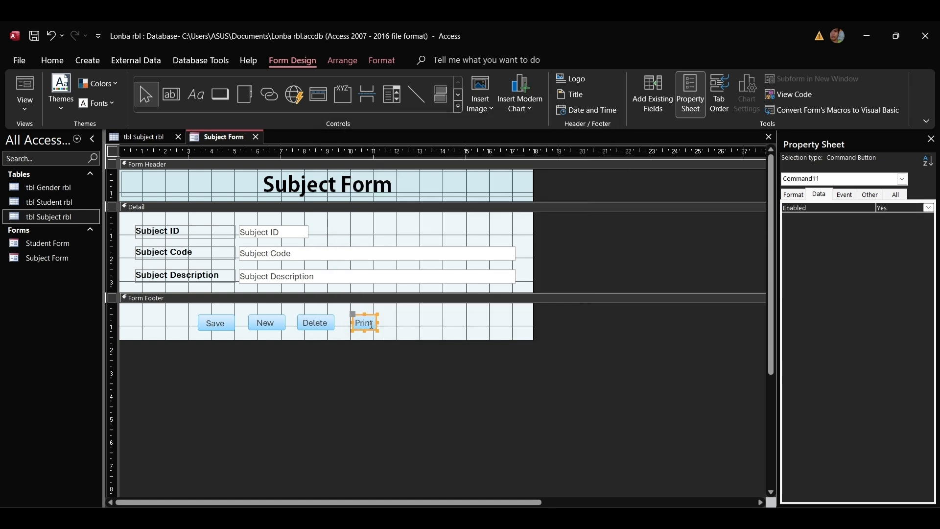
Move Print beside Delete and line up Save with the other footer buttons.
mouse_move(373, 315)
left_mouse_down()
mouse_move(316, 321)
mouse_move(372, 317)
mouse_move(359, 327)
mouse_move(376, 333)
left_mouse_up()
left_click(391, 327)
left_click(411, 336)
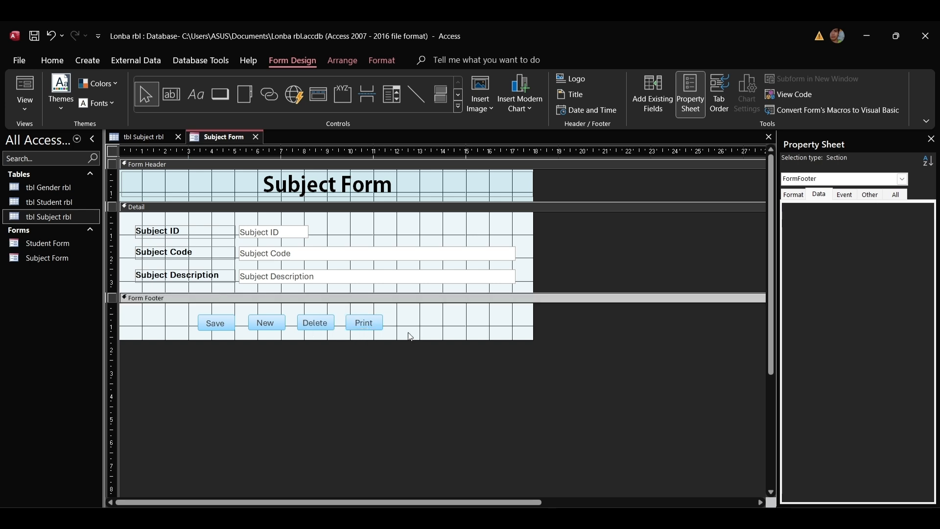
left_click(226, 327)
left_click_drag(227, 328, 231, 331)
left_click(284, 338)
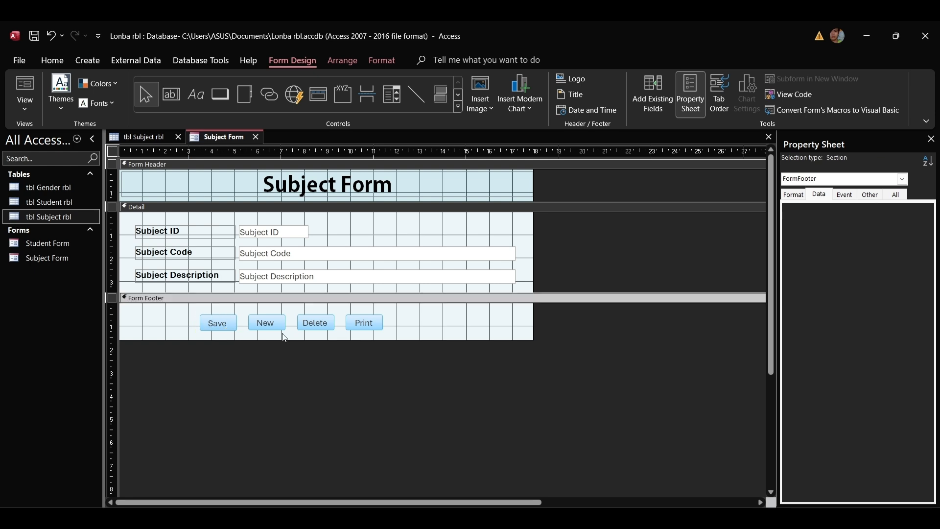
left_click(221, 94)
Add a '>>' Go To Next Record text button at the footer's right end, slightly widened.
left_click(458, 319)
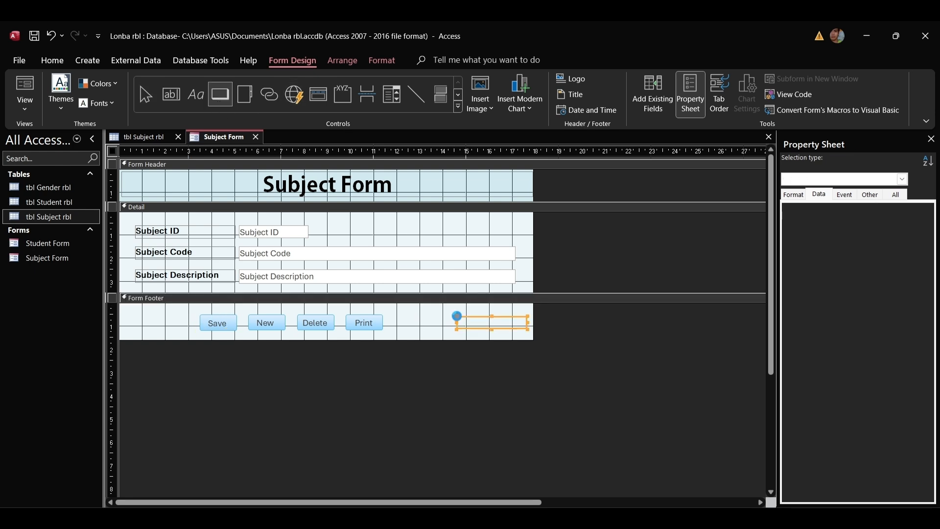
left_click(532, 242)
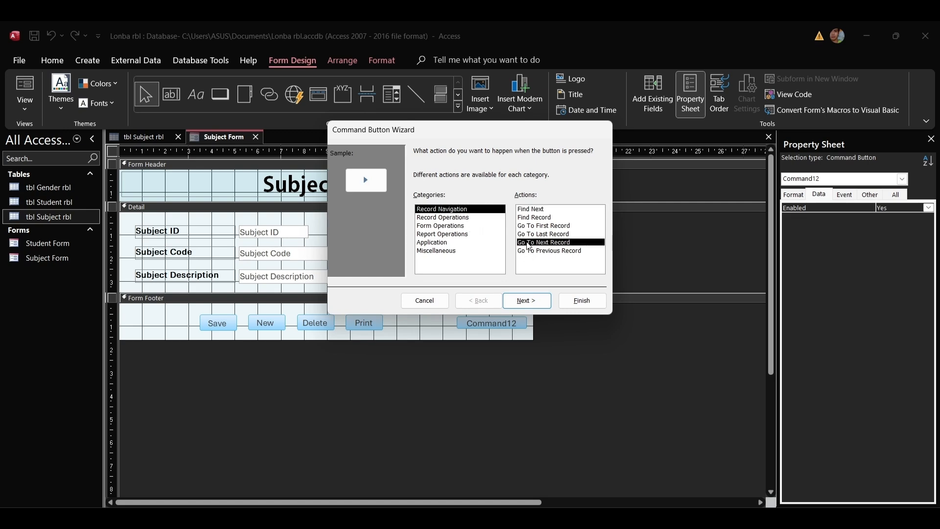
left_click(522, 299)
left_click(432, 202)
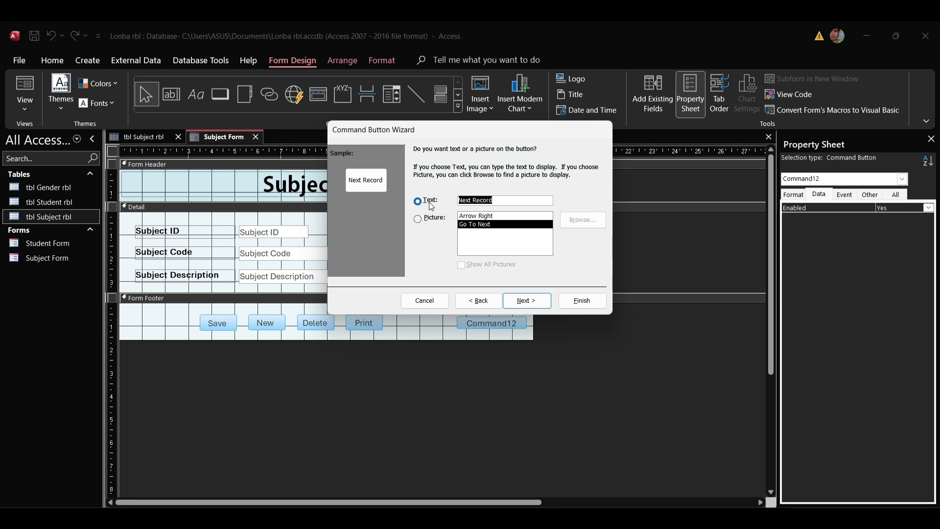
type(">>")
left_click(517, 306)
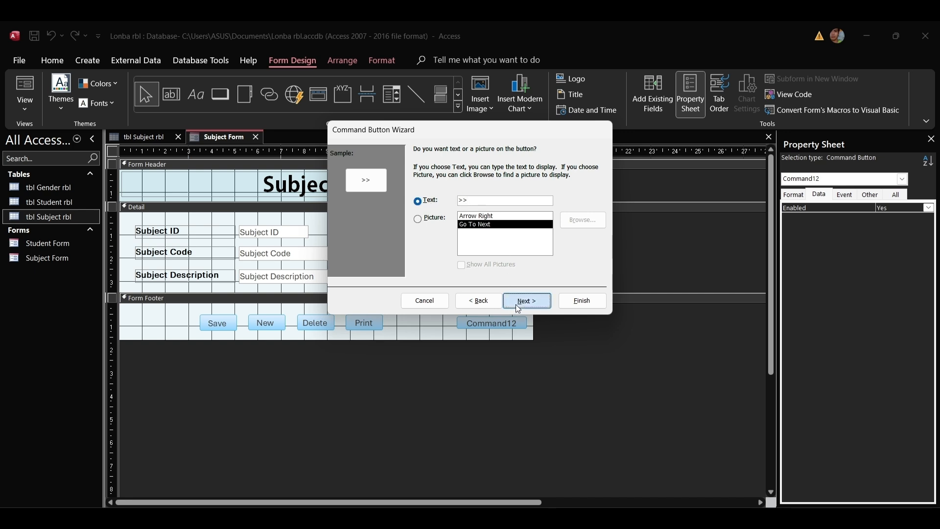
left_click(567, 302)
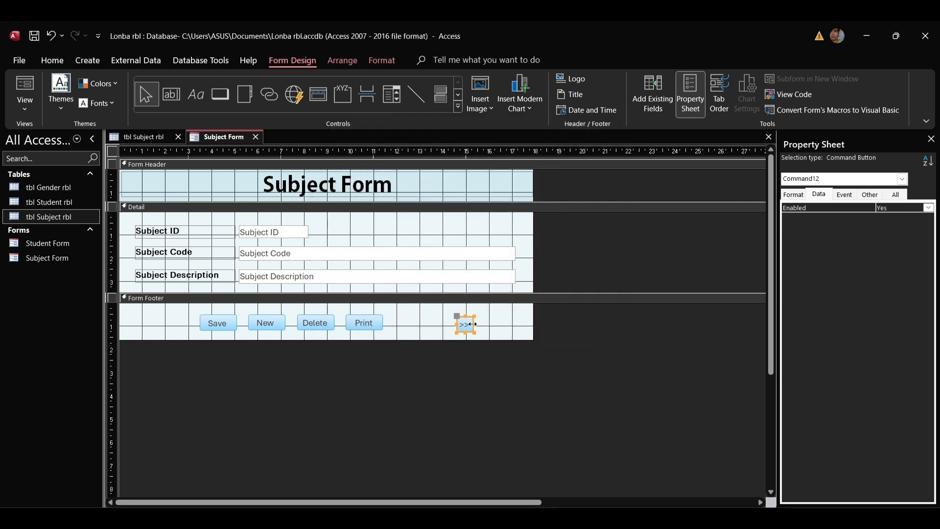
left_click_drag(474, 324, 488, 317)
left_click(504, 323)
left_click(219, 95)
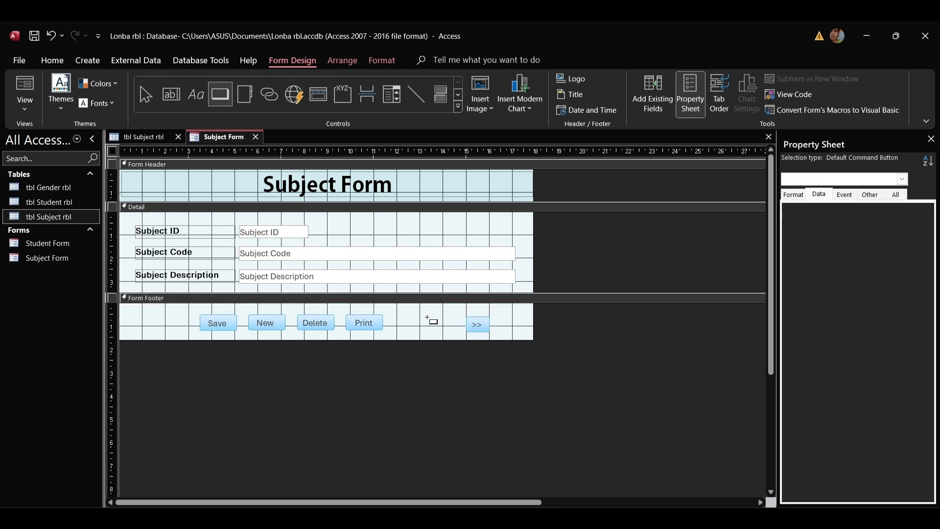
Add a '<<' Go To Previous Record text button just left of the '>>' button.
left_click_drag(428, 318, 496, 330)
left_click(539, 251)
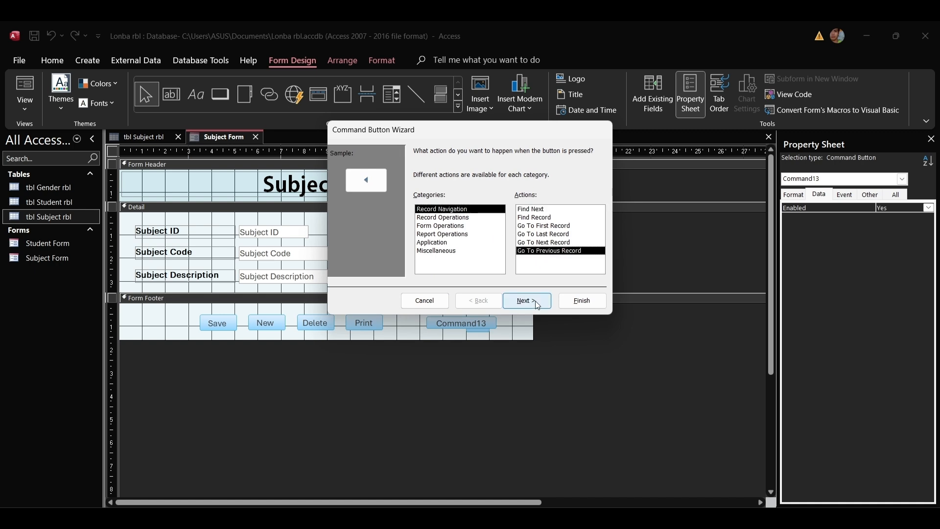
left_click(535, 300)
left_click(430, 205)
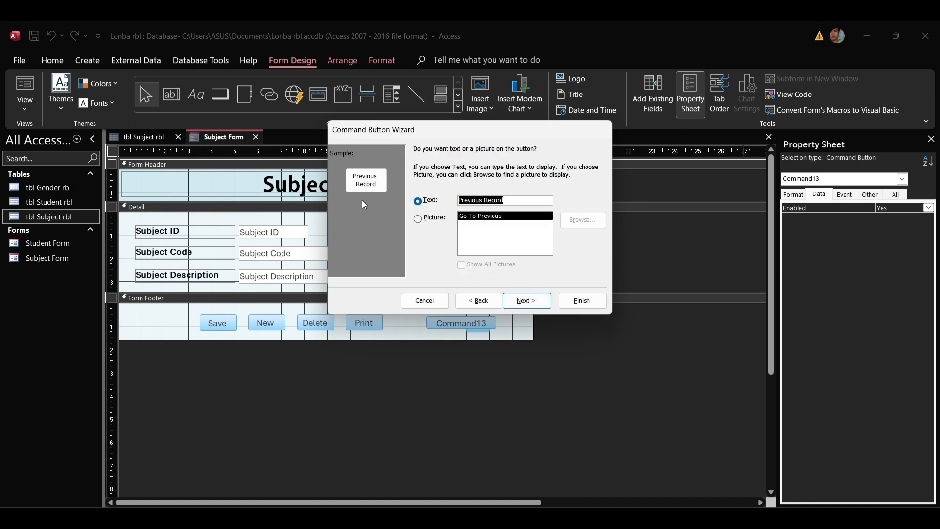
type("<<")
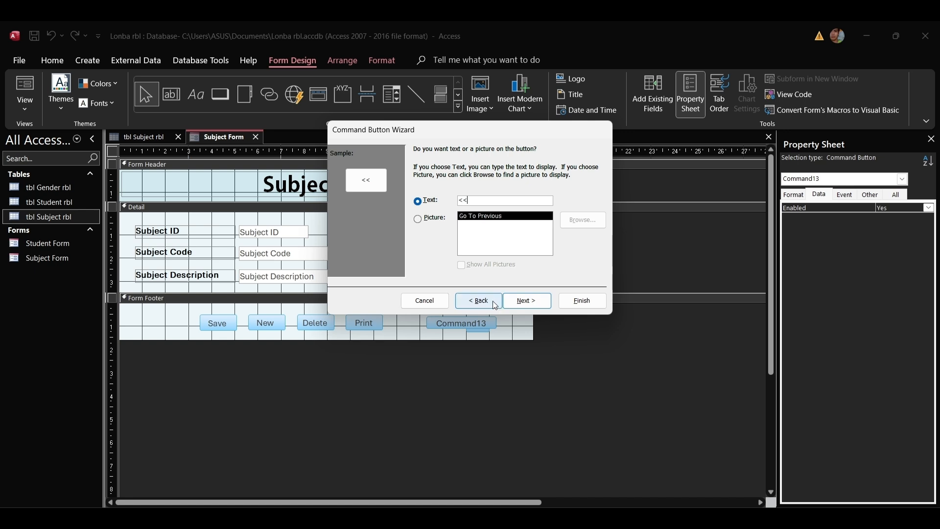
left_click(525, 300)
left_click(582, 300)
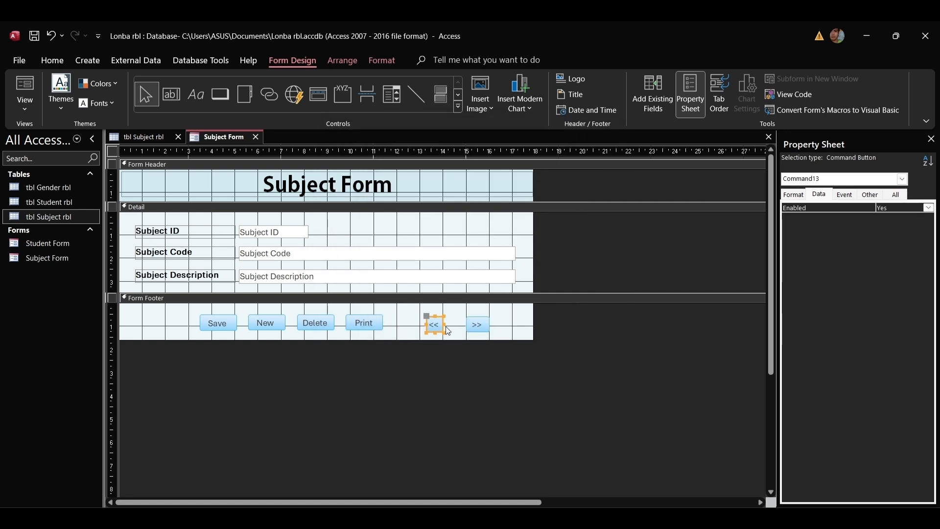
mouse_move(439, 333)
left_mouse_down()
mouse_move(454, 326)
mouse_move(437, 325)
left_mouse_up()
left_click(424, 324)
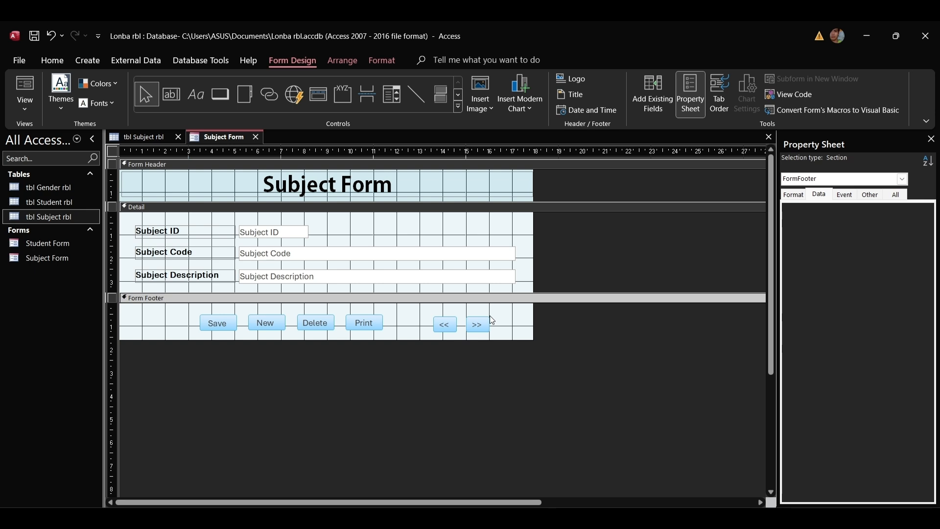
Save the Subject Form design and open it in Form View on a blank record.
left_click(515, 333)
left_click(53, 258)
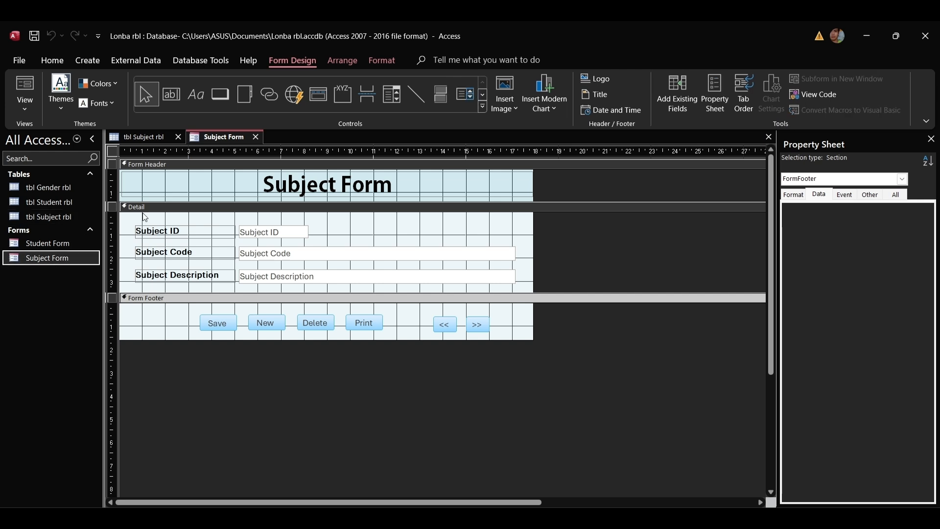
right_click(226, 138)
left_click(243, 146)
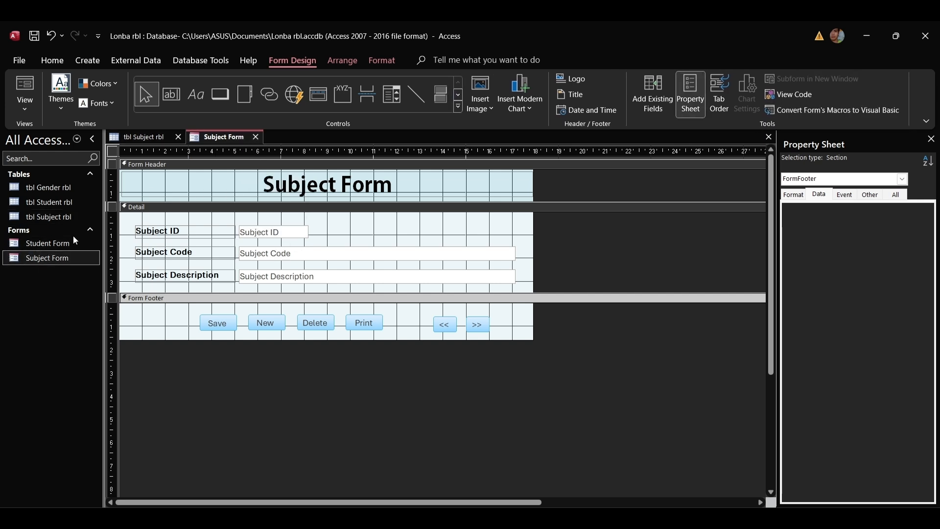
double_click(57, 256)
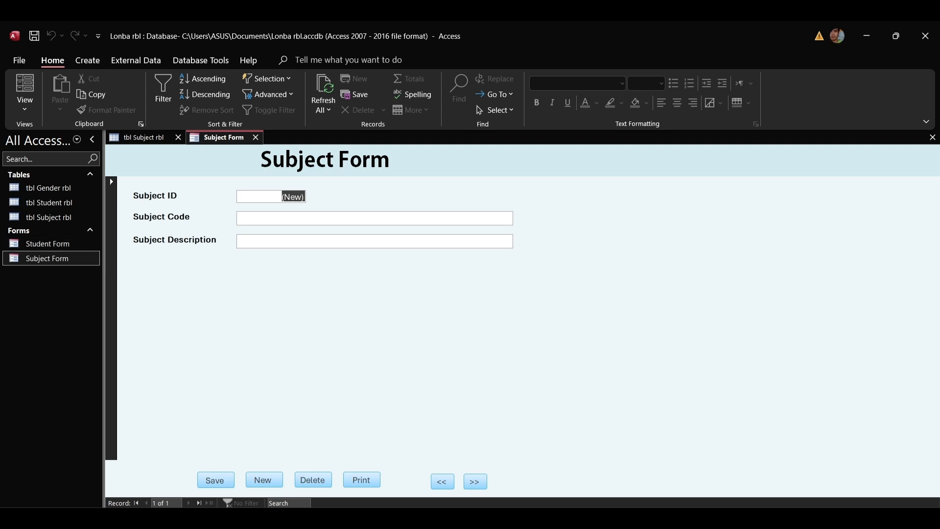
Reopen the Subject Form in Design view and set Record Selectors and Navigation Buttons to No.
right_click(62, 259)
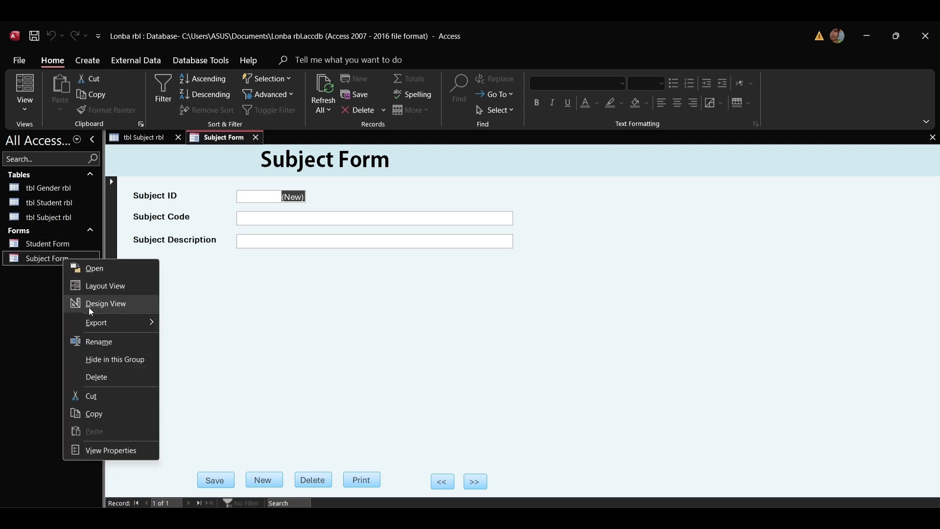
left_click(89, 305)
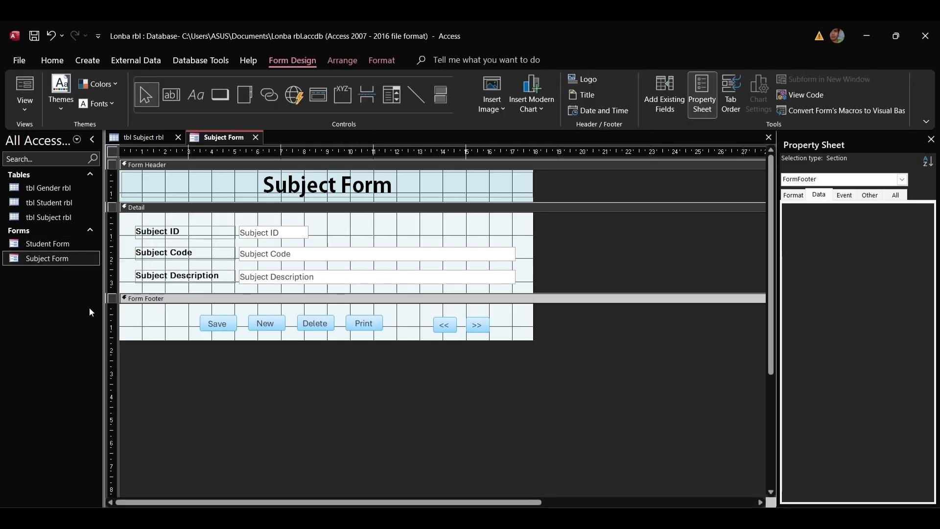
left_click(113, 151)
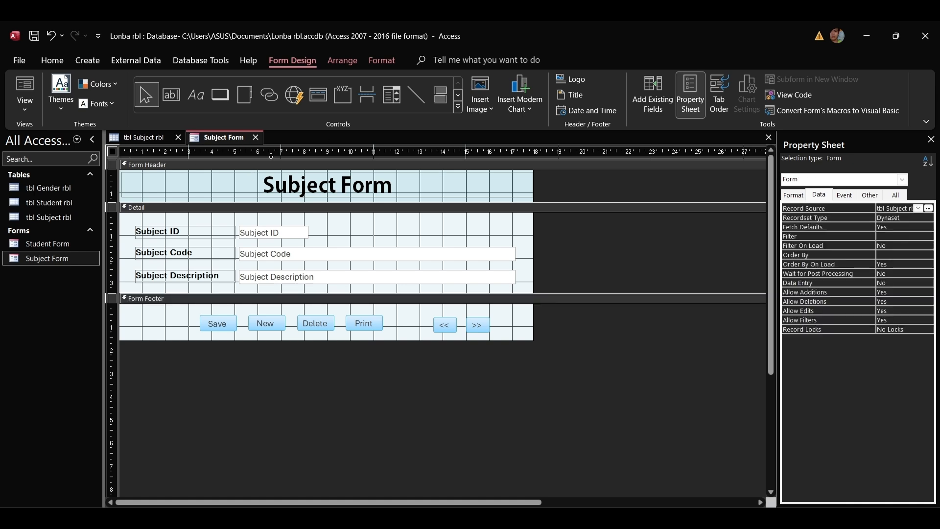
left_click(798, 197)
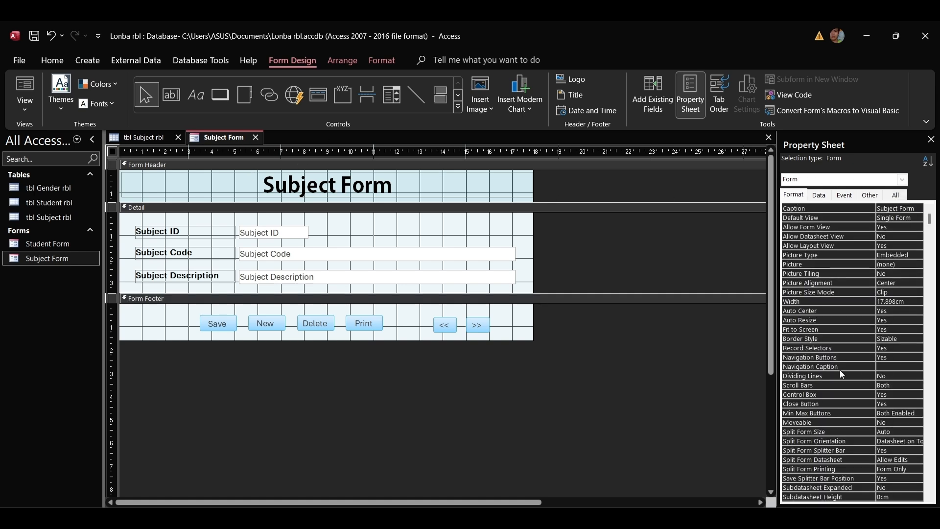
left_click(906, 348)
left_click(918, 348)
left_click(900, 357)
left_click(918, 358)
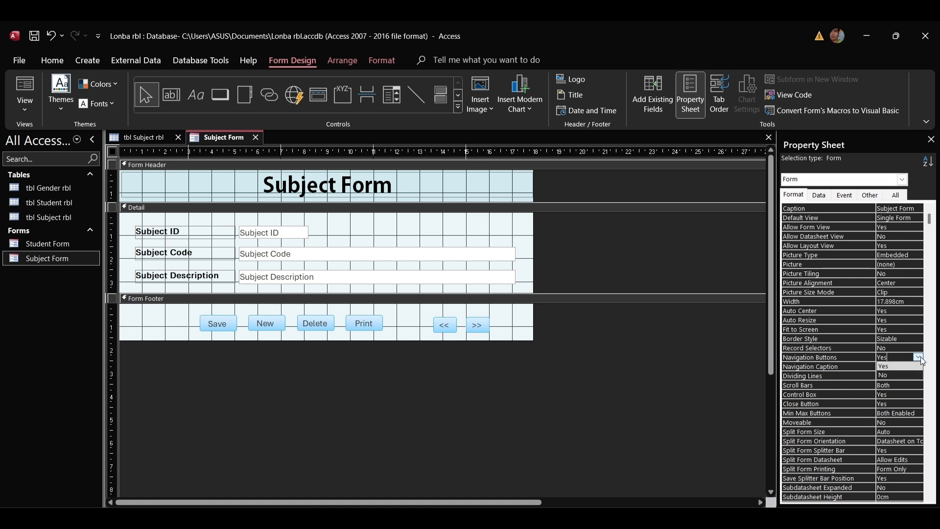
Set the form's Pop Up property to Yes and save the design.
left_click(870, 195)
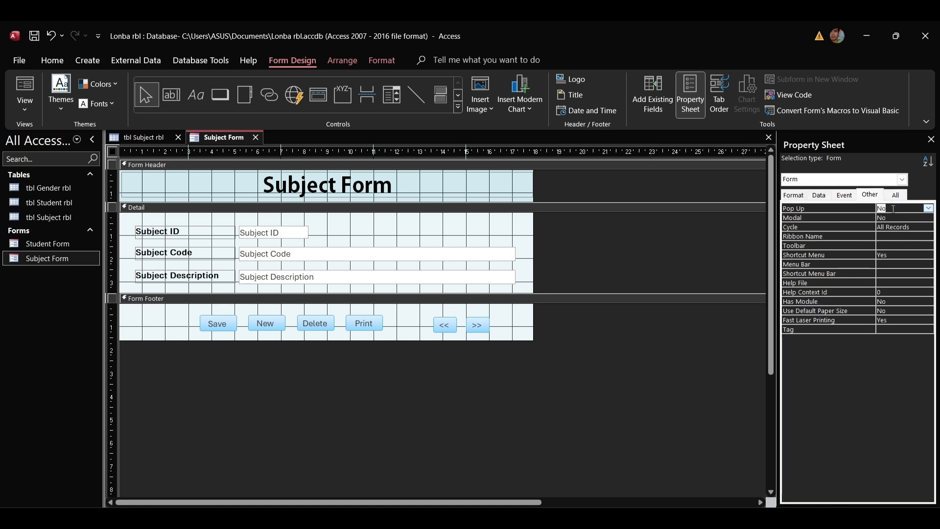
left_click(928, 208)
left_click(884, 217)
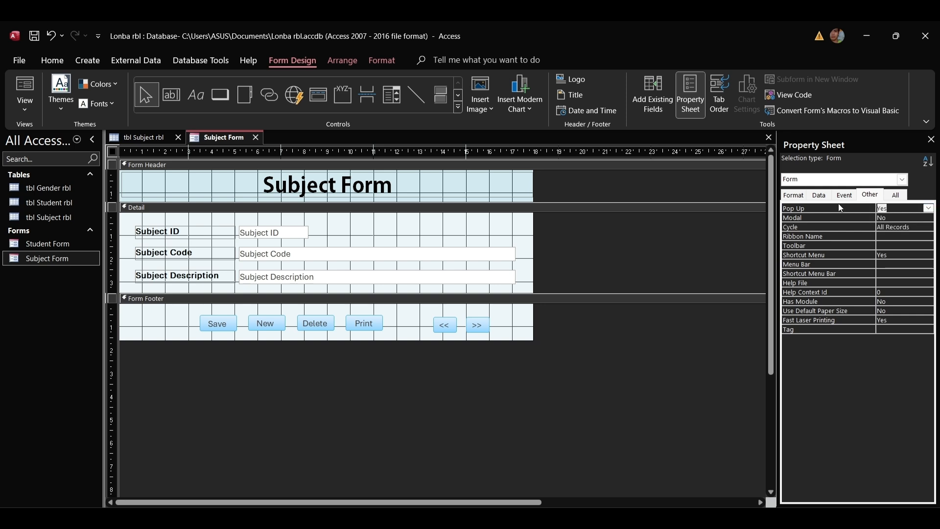
right_click(204, 137)
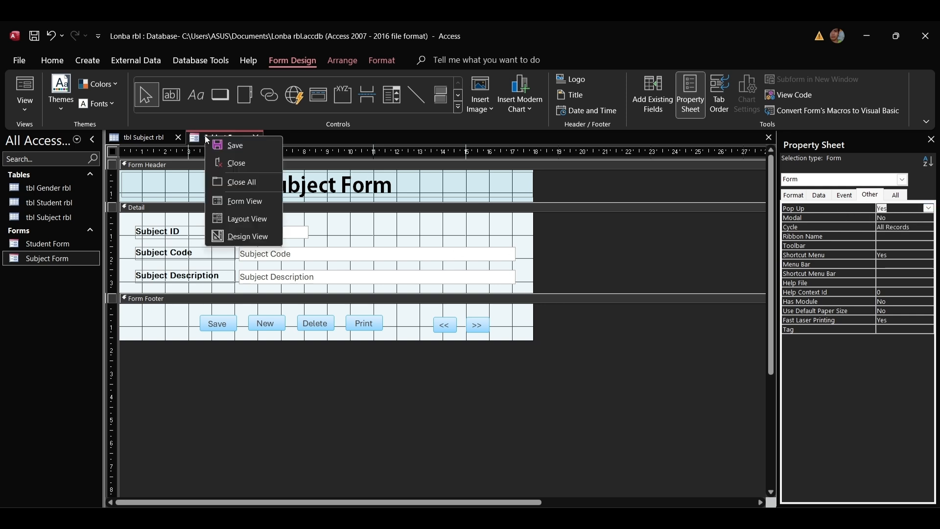
left_click(267, 143)
right_click(66, 255)
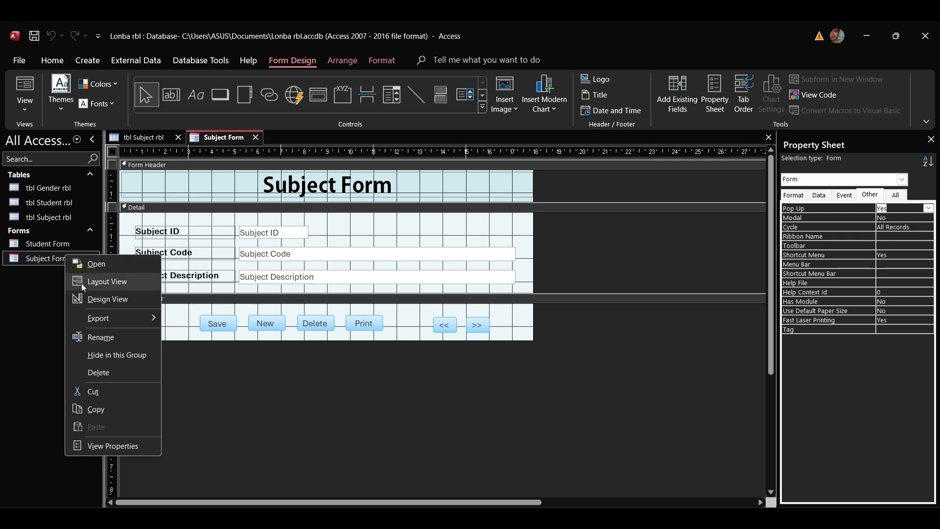
left_click(36, 257)
Open the Subject Form as a pop-up and reposition its window.
double_click(36, 258)
left_click_drag(297, 148, 424, 201)
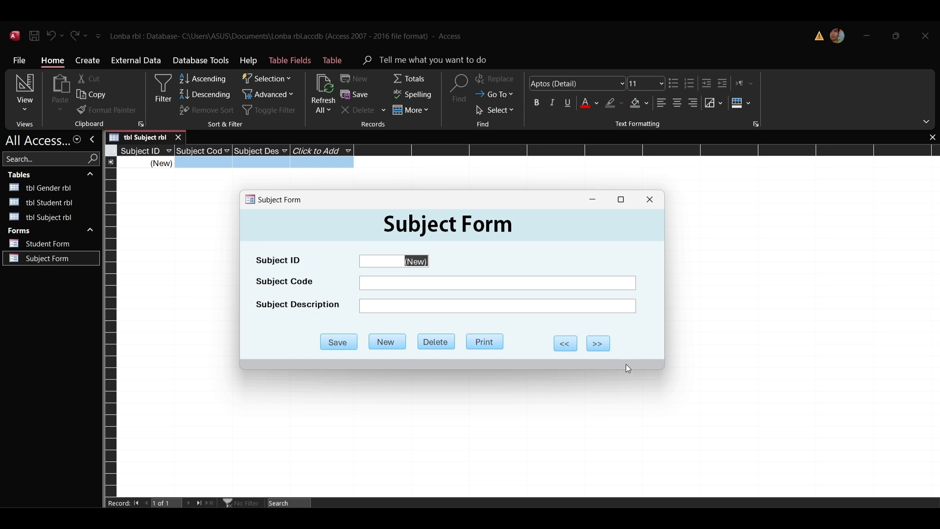
left_click_drag(495, 200, 521, 196)
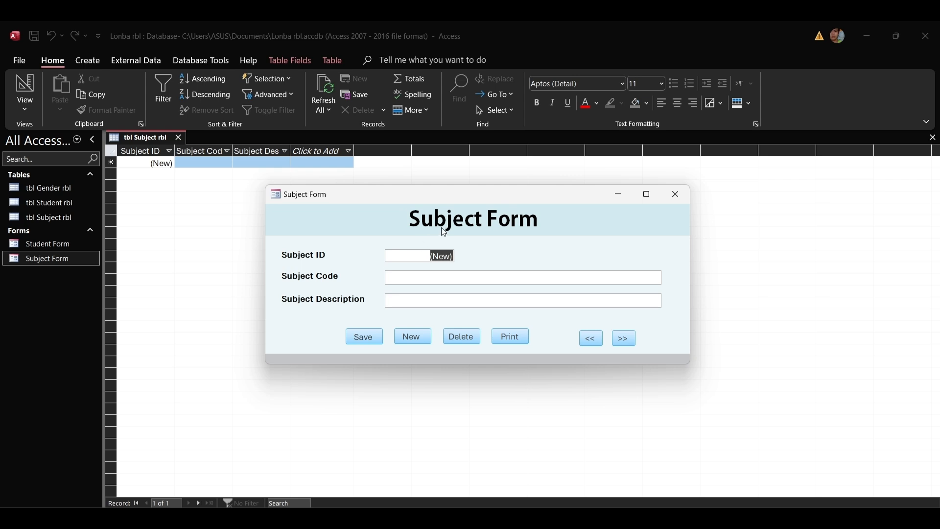
Enter subject CC105, 'Information Management (Database 1)', save it and start a new record.
left_click(410, 279)
type("CC105")
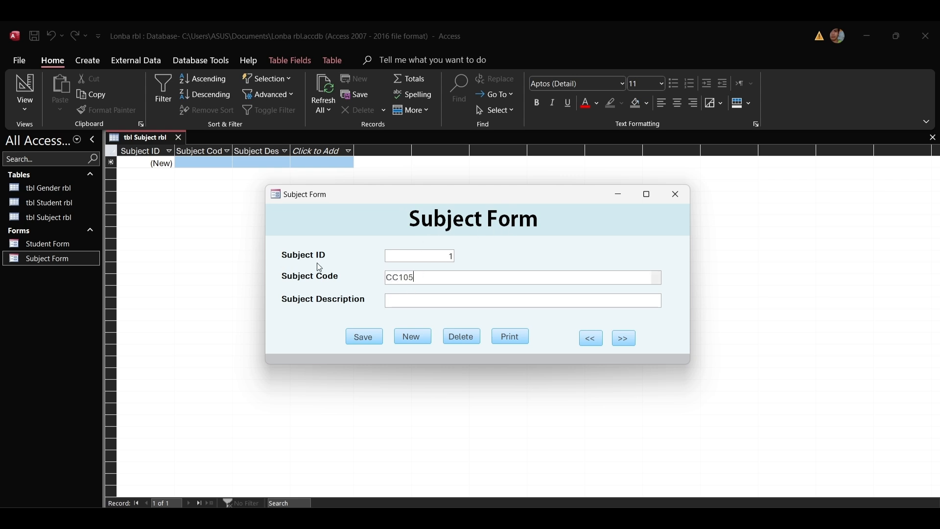
left_click(414, 299)
type("Information Man")
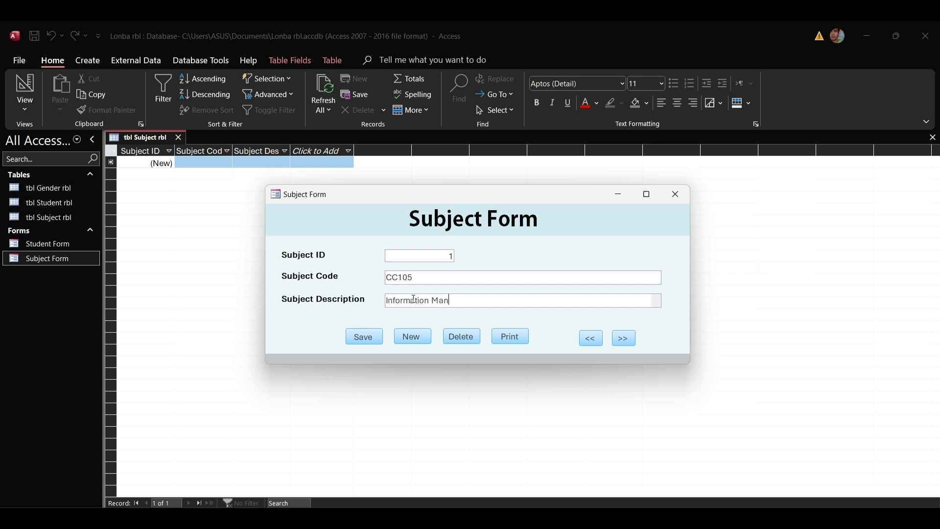
type("agement (Database 1")
left_click(363, 337)
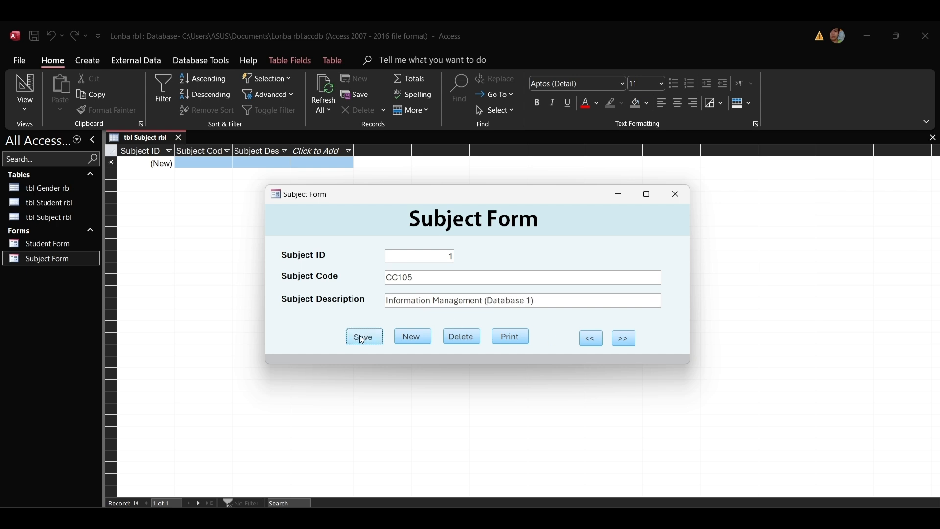
left_click(422, 337)
left_click(407, 279)
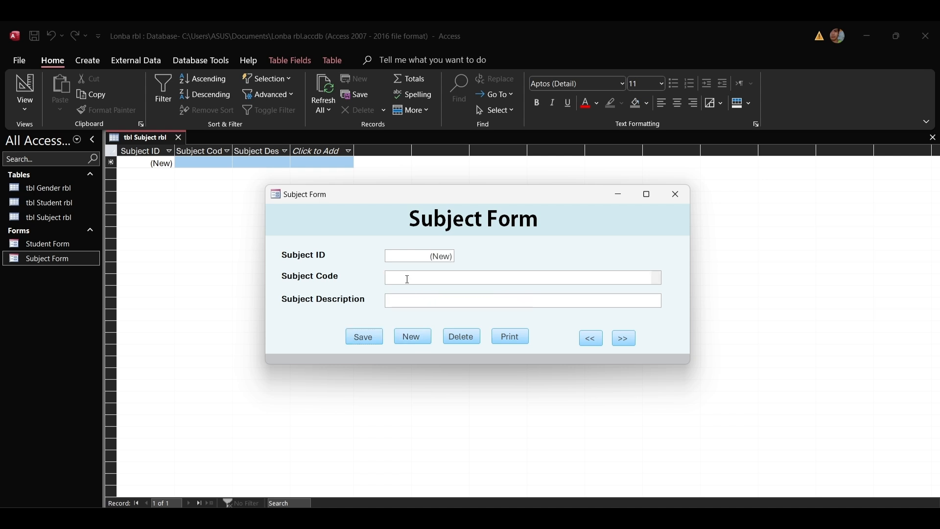
Enter subject PIT202, 'Digital Symbolic Computation', save it and start a new record.
type("PIT202")
left_click(416, 300)
type("Digi")
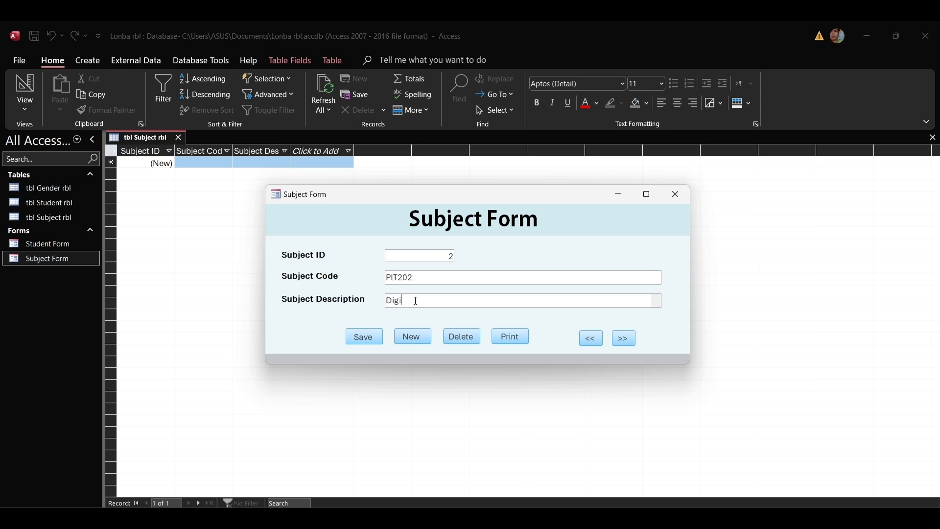
type("tal Symbolic Computation")
left_click(367, 338)
left_click(411, 336)
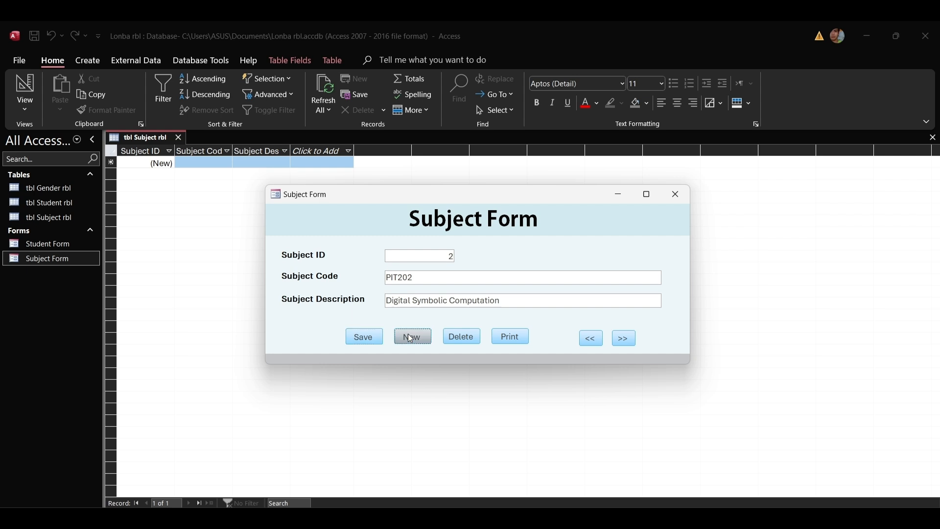
Enter subject PIT207, 'Robotics 1', save it and start another new record.
left_click(412, 281)
type("Pl")
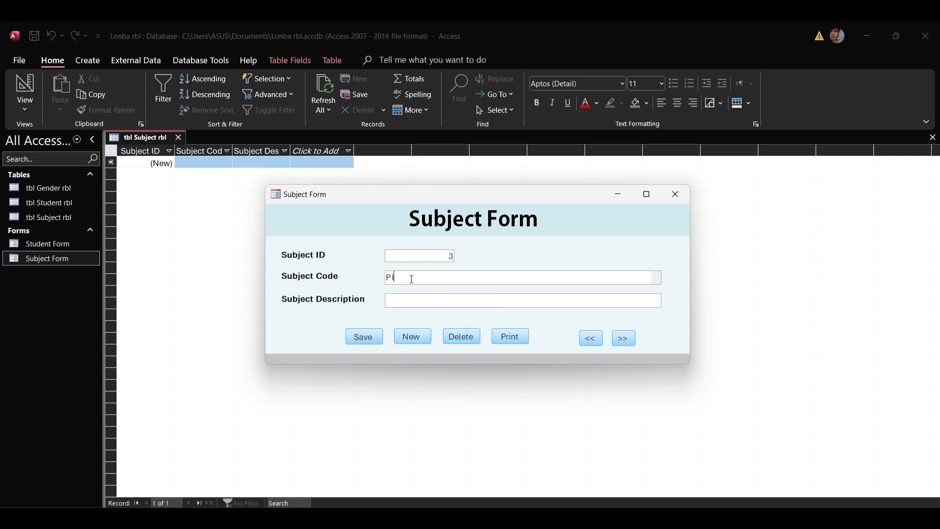
type("T 207")
left_click(442, 301)
type("Robotics 1")
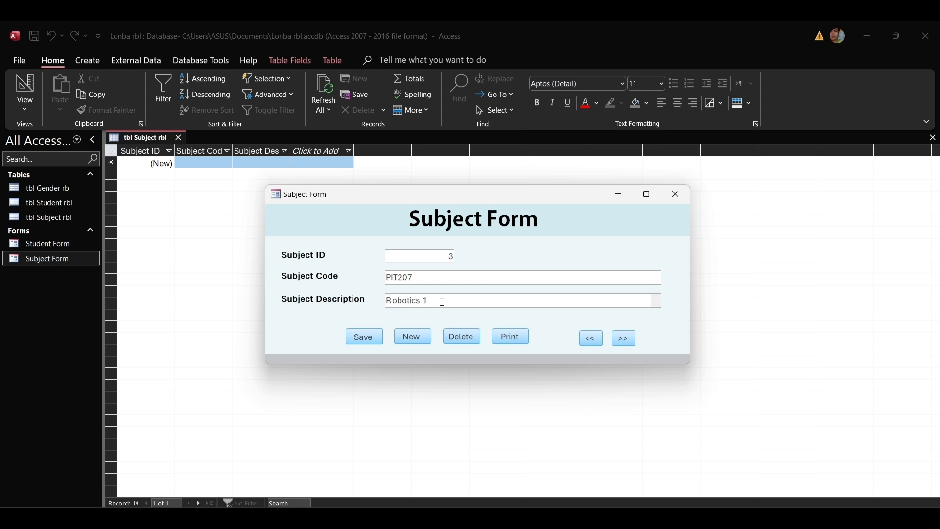
left_click(367, 337)
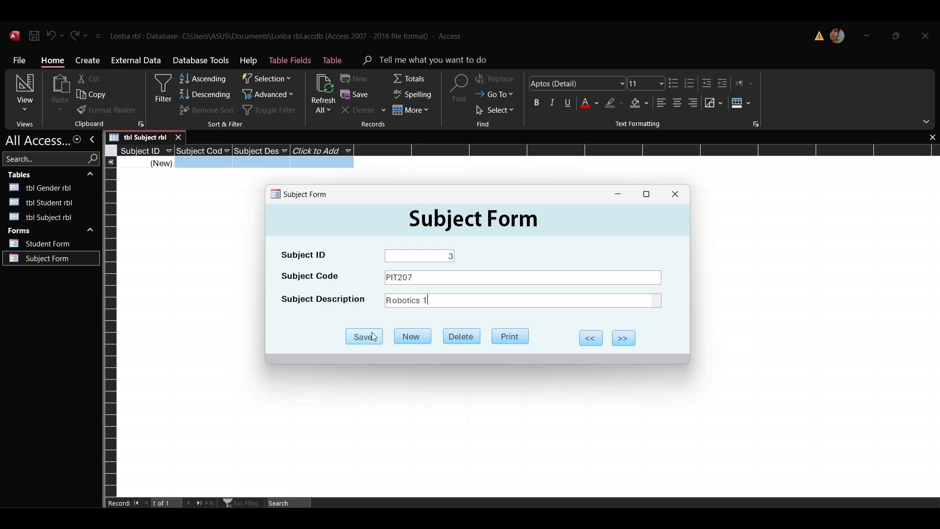
left_click(424, 337)
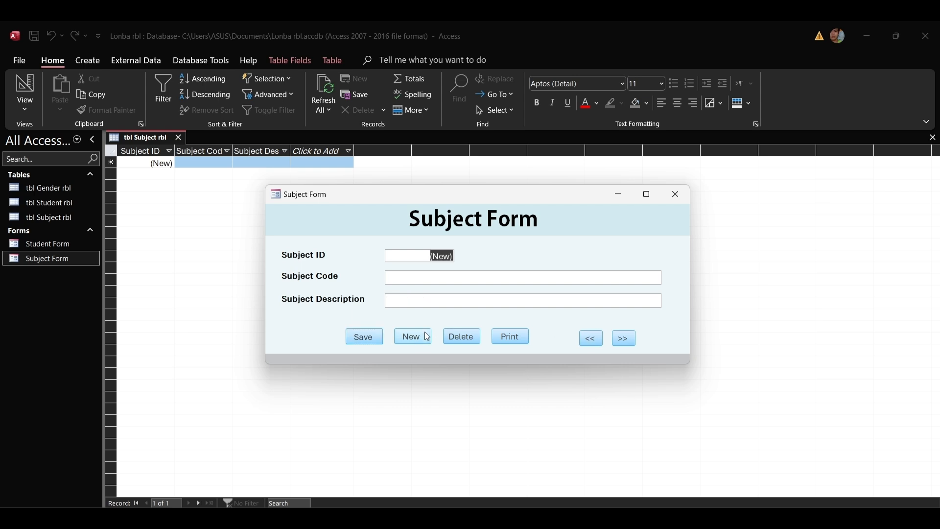
Step back to Information Management with '<<', then forward to Robotics 1 with '>>'.
left_click(596, 341)
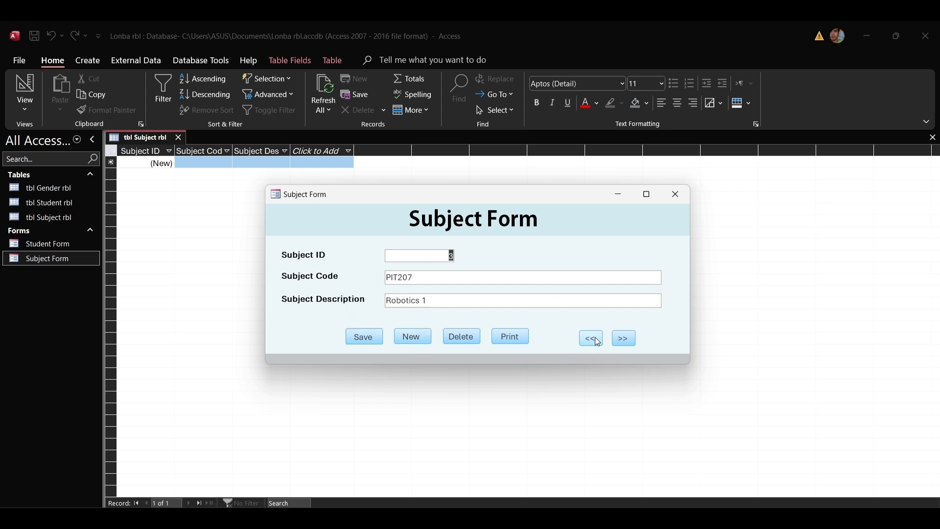
left_click(595, 341)
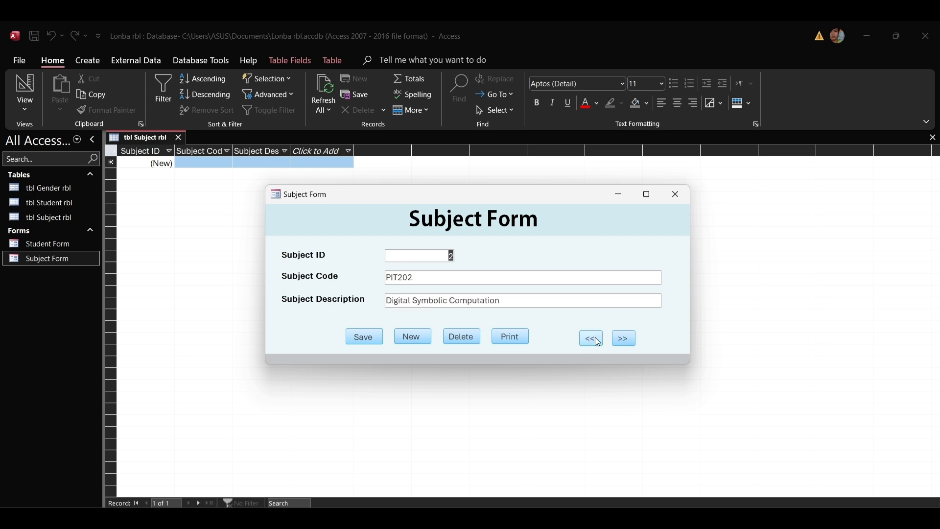
left_click(595, 340)
left_click(622, 340)
left_click(622, 340)
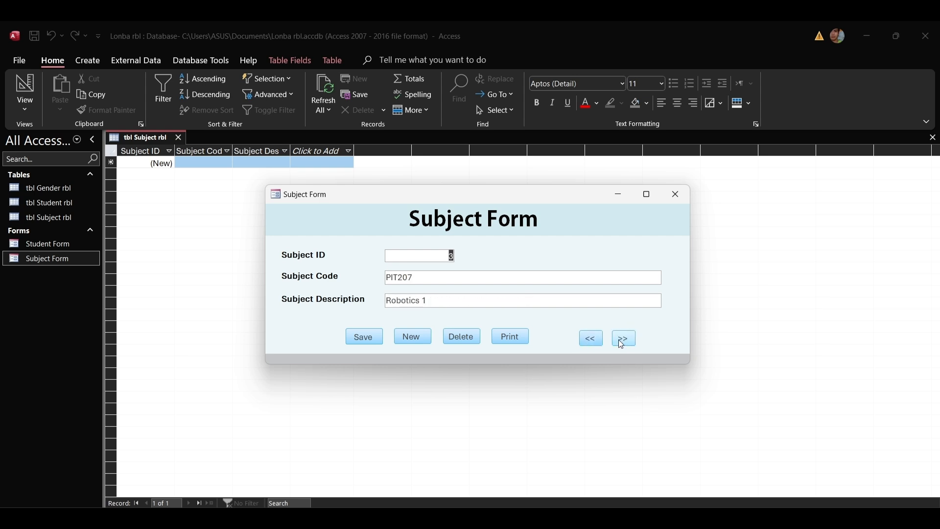
double_click(47, 221)
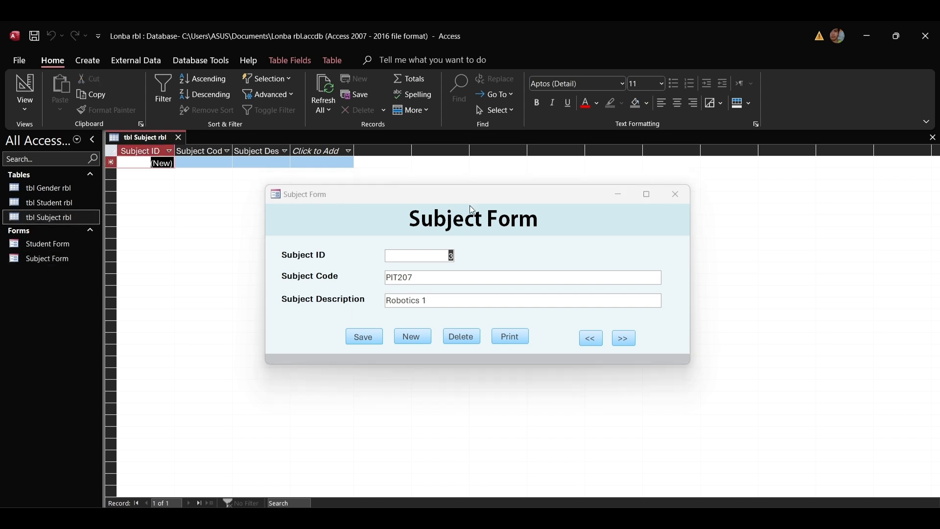
Reopen tbl Subject rbl, widen its Subject Description column, then reopen the Subject Form on CC105.
left_click(674, 198)
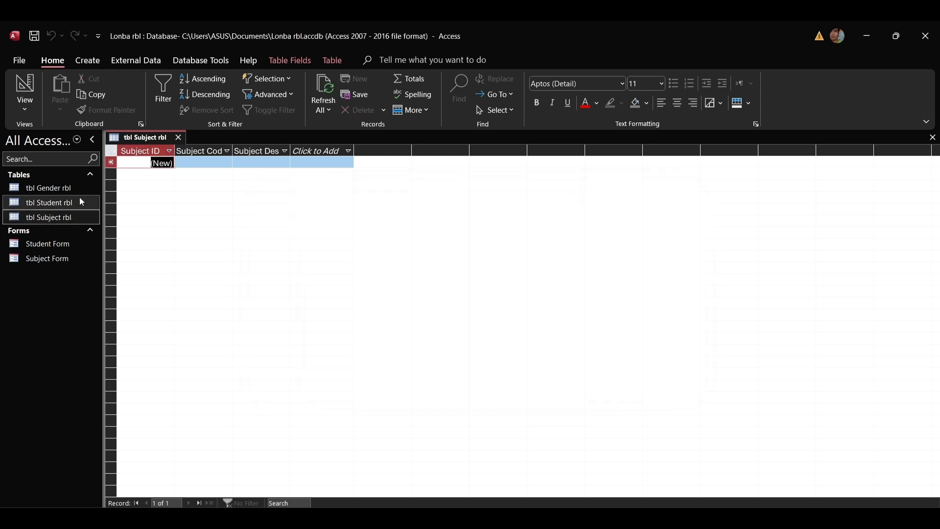
left_click(178, 137)
double_click(58, 216)
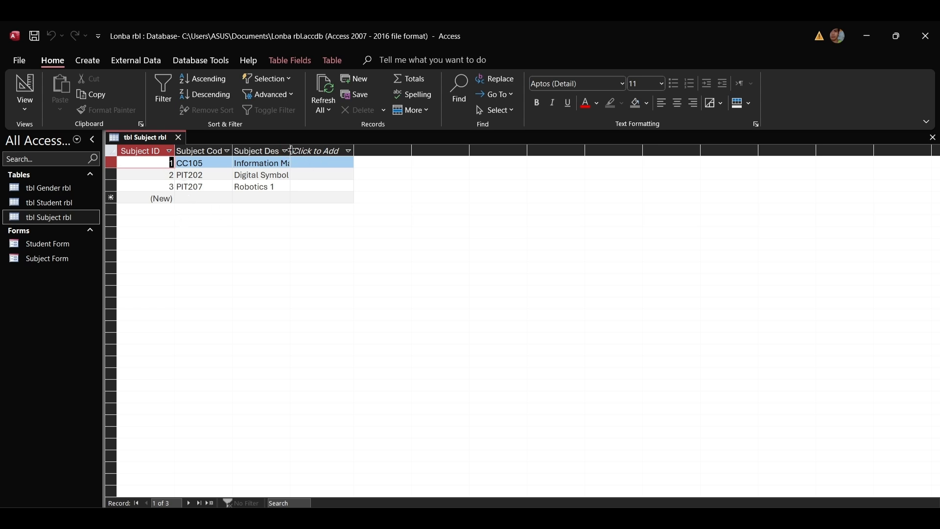
left_click(324, 148)
left_click_drag(290, 150, 337, 150)
key("Escape")
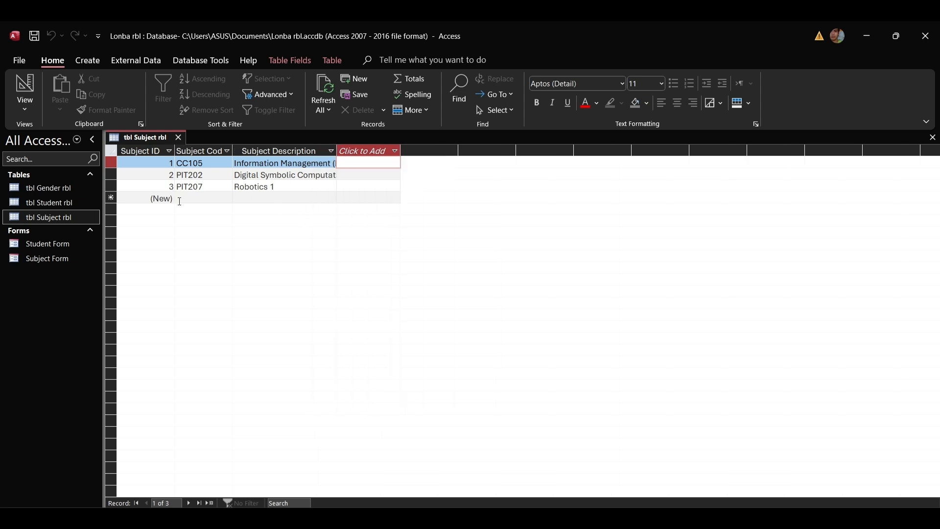
double_click(36, 260)
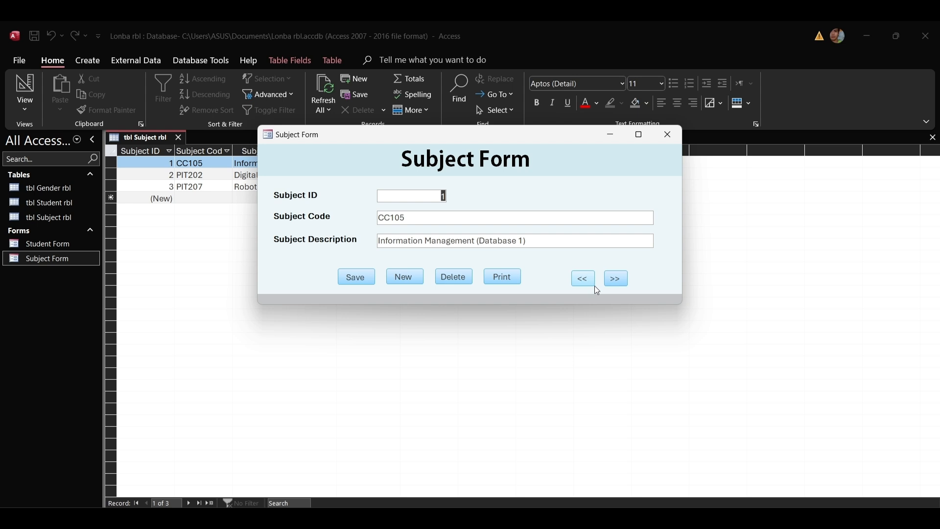
Advance to record 3 and delete the Robotics 1 subject.
left_click(619, 278)
left_click(618, 278)
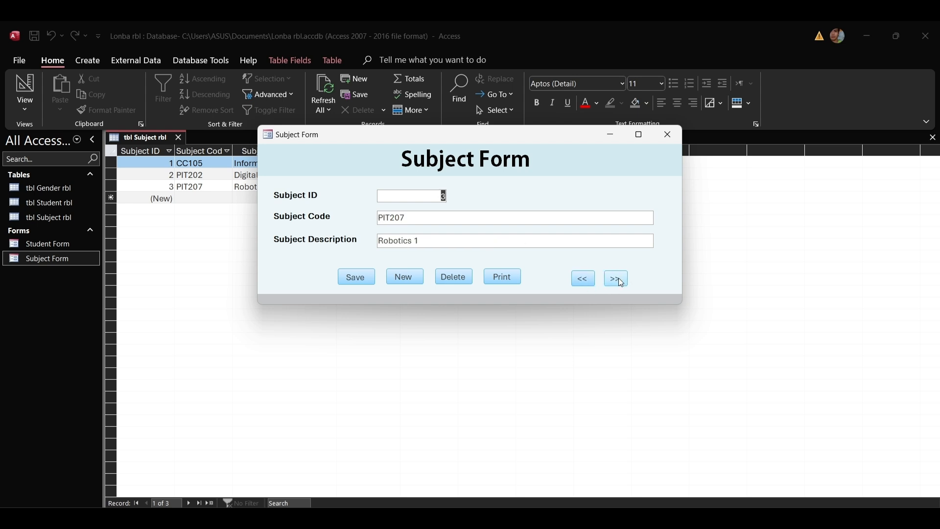
left_click(454, 277)
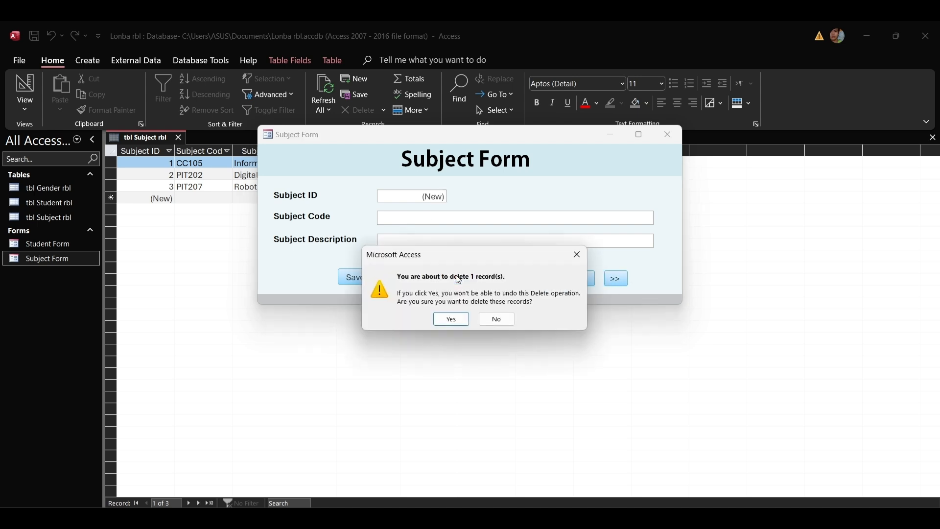
left_click(451, 319)
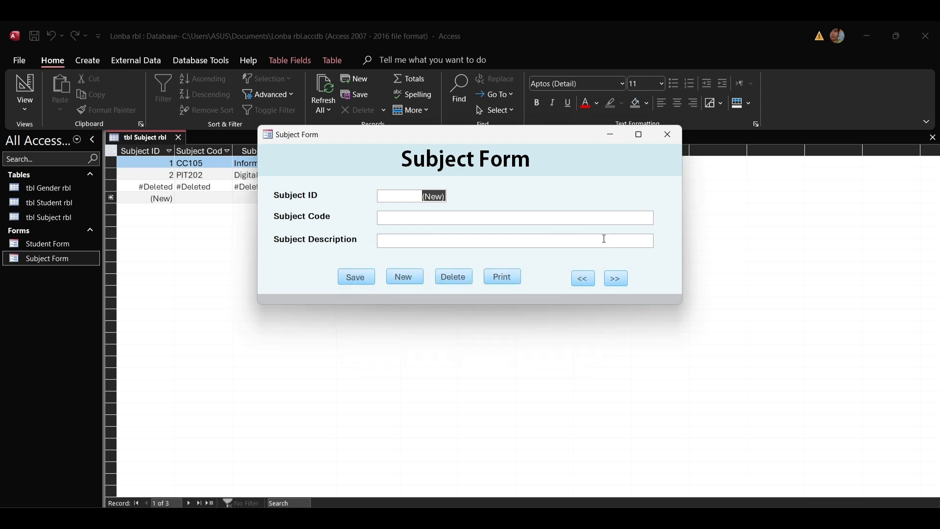
Test '<<' and '>>' across the remaining records, dismissing the no-earlier-record message.
left_click(583, 280)
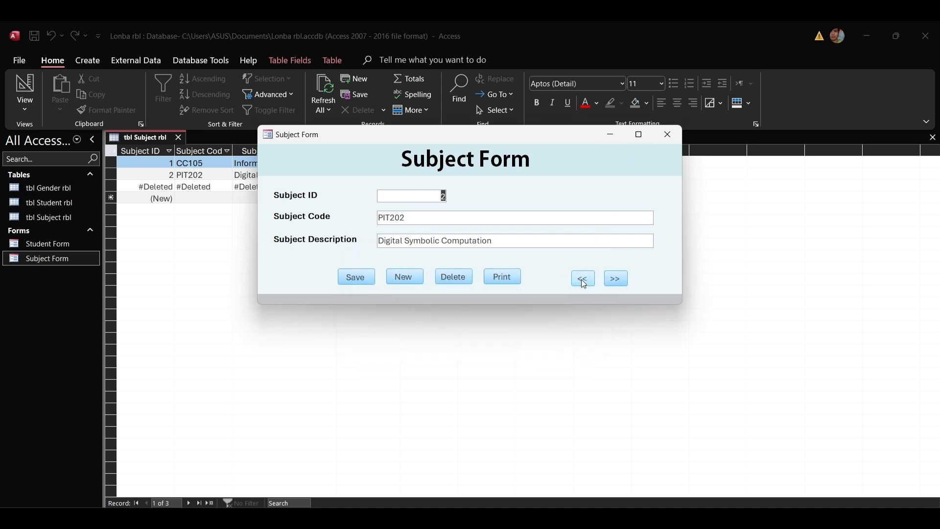
left_click(584, 280)
left_click(582, 278)
left_click(470, 227)
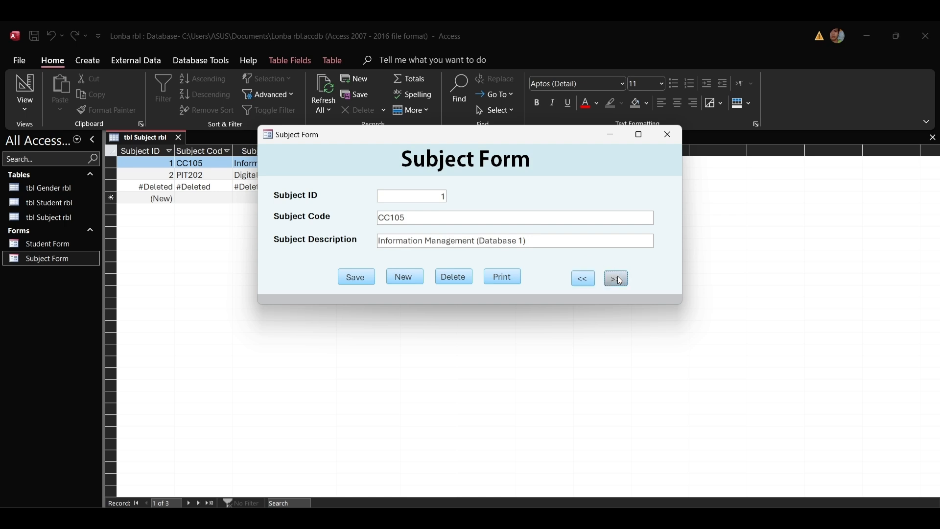
left_click(619, 279)
left_click(617, 279)
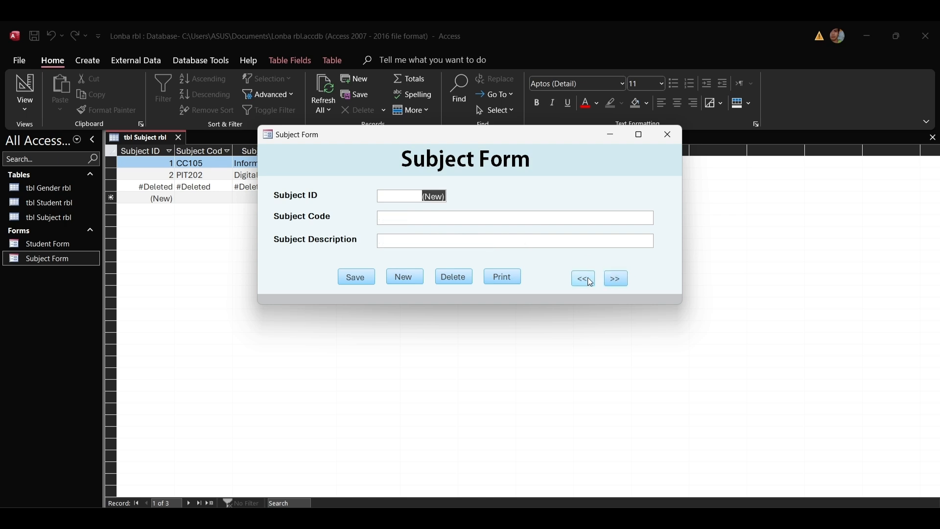
Minimize the form and reopen tbl Subject rbl, now listing only CC105 and PIT202.
left_click(612, 136)
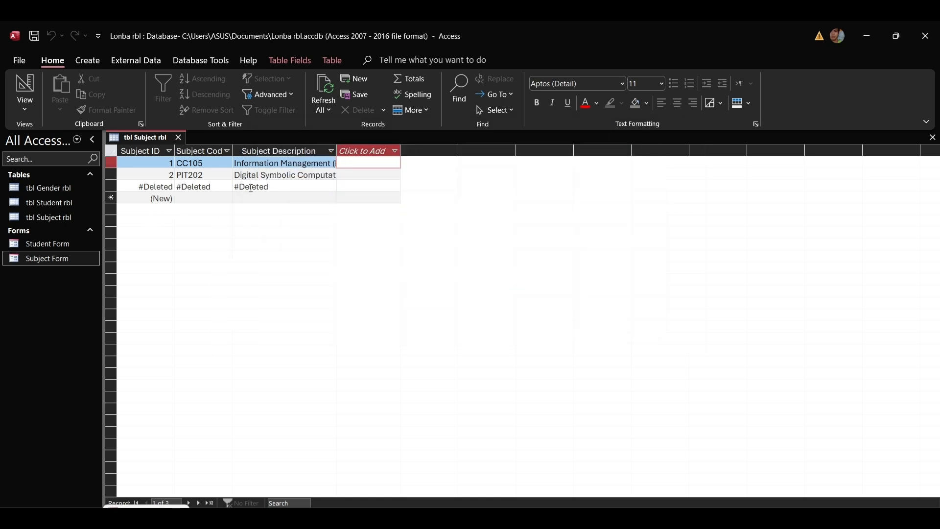
left_click(179, 137)
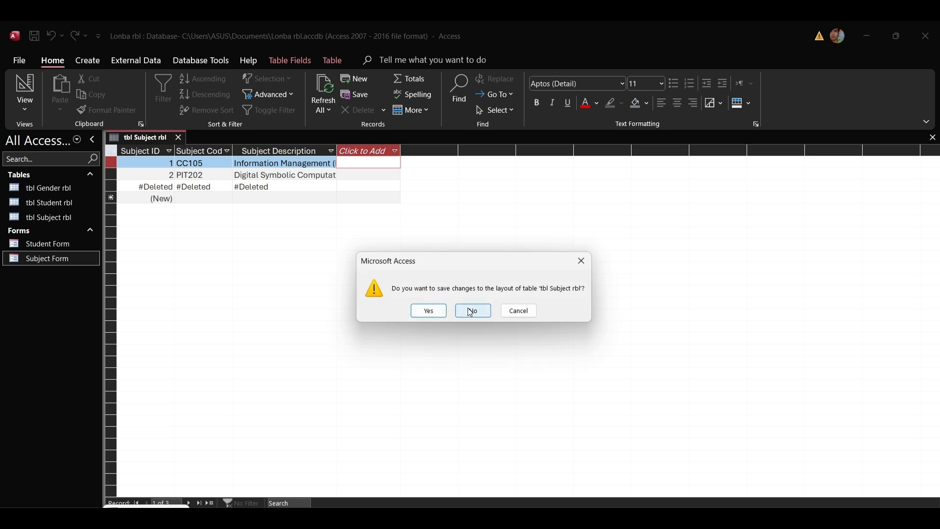
left_click(428, 310)
double_click(51, 217)
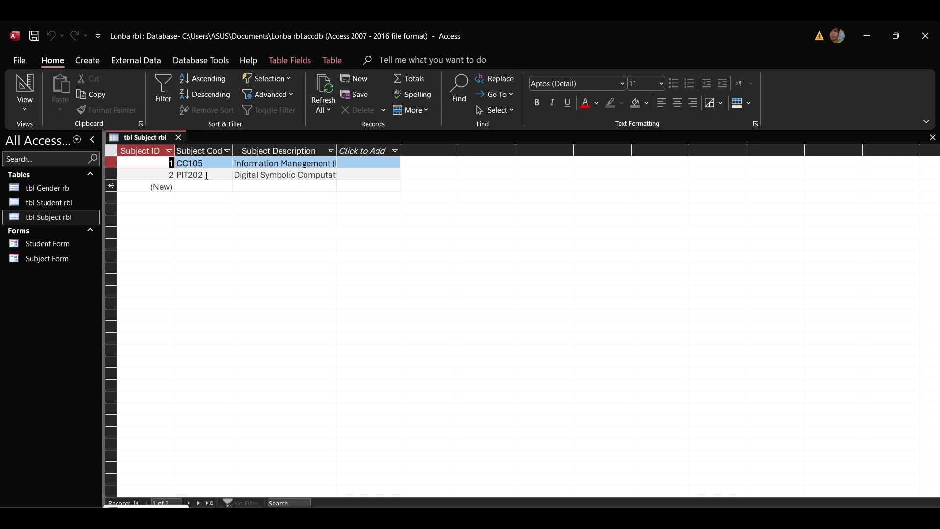
Open the Student Form, reposition its window, and switch it to Design view.
left_click(57, 259)
double_click(57, 259)
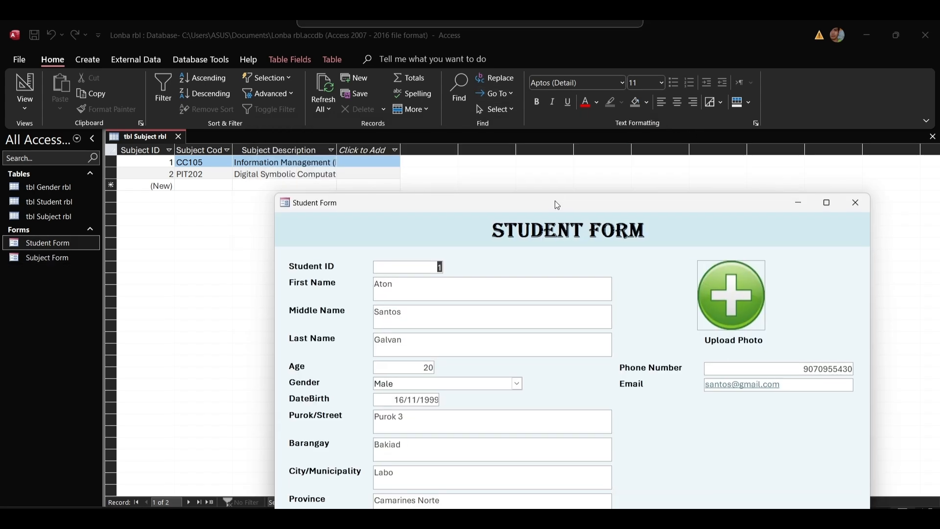
left_click_drag(556, 204, 519, 73)
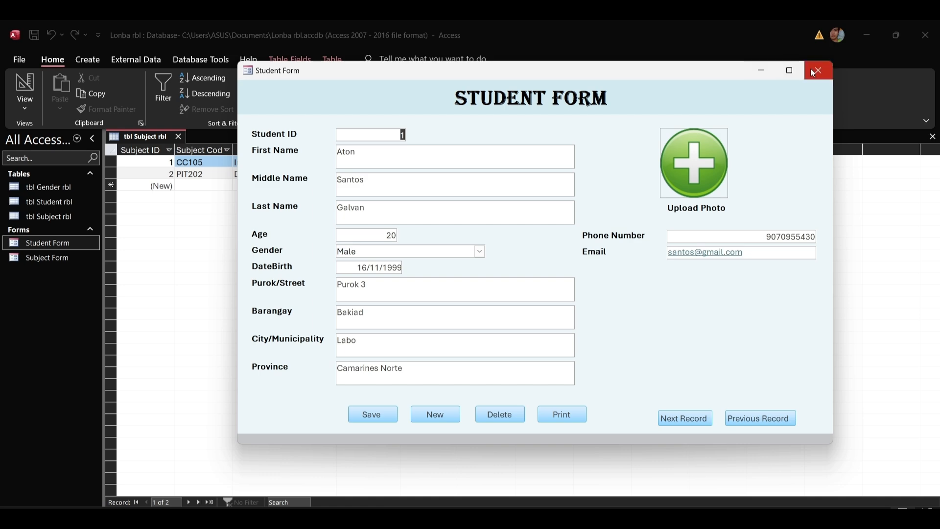
left_click(796, 73)
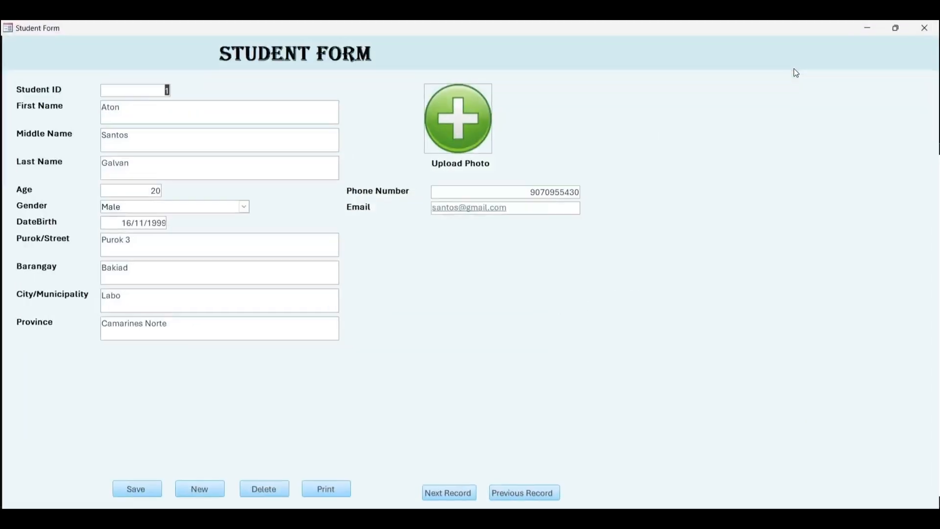
left_click(894, 28)
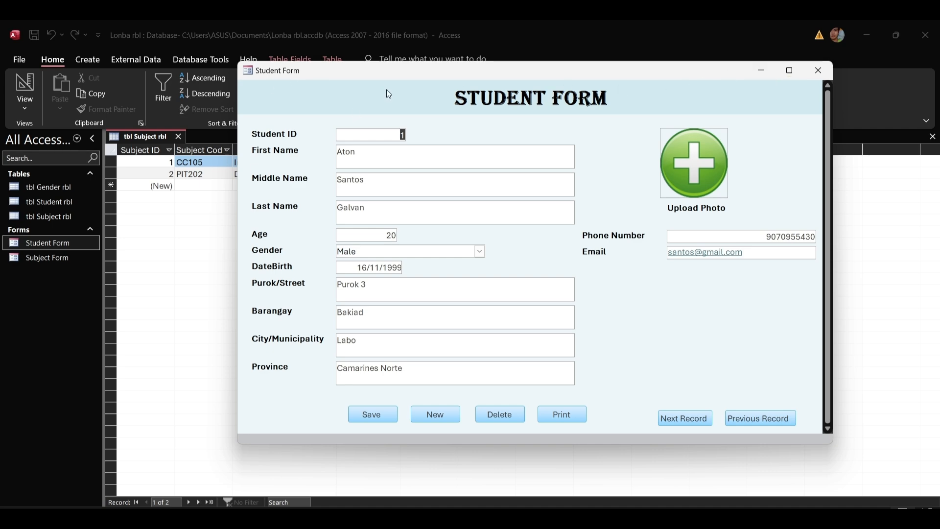
right_click(396, 68)
left_click(418, 145)
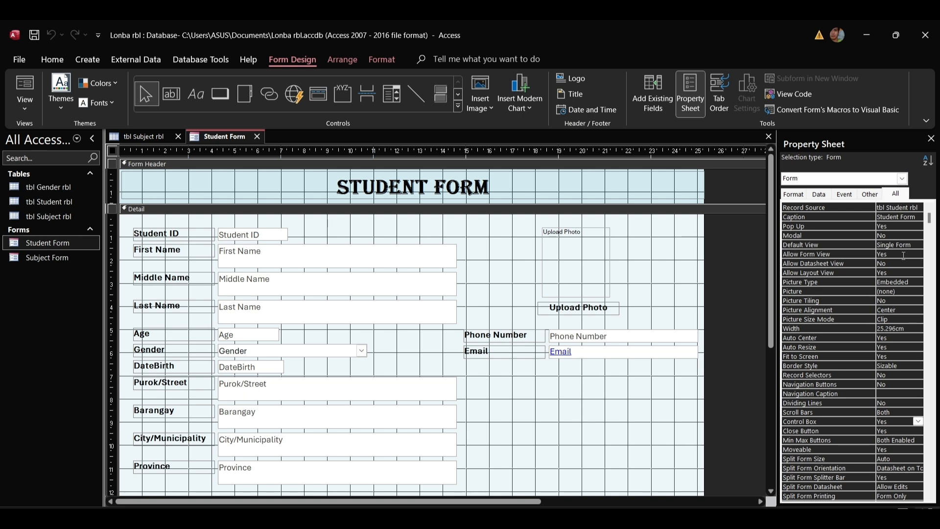
Clear the Student Form's Caption property so the title text 'Student Form' is removed.
left_click(797, 217)
left_click_drag(917, 216, 873, 216)
key("Delete")
scroll(885, 355, "down", 3)
scroll(885, 355, "down", 6)
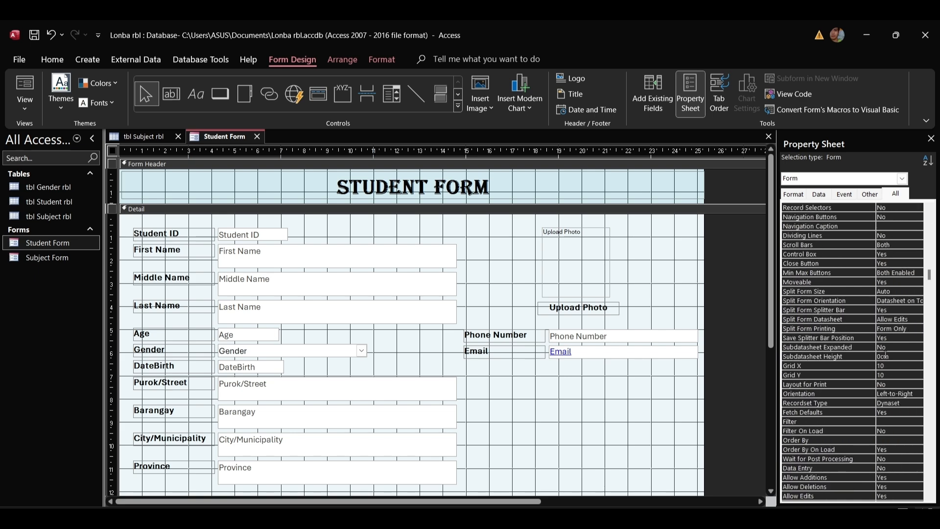
scroll(897, 270, "up", 9)
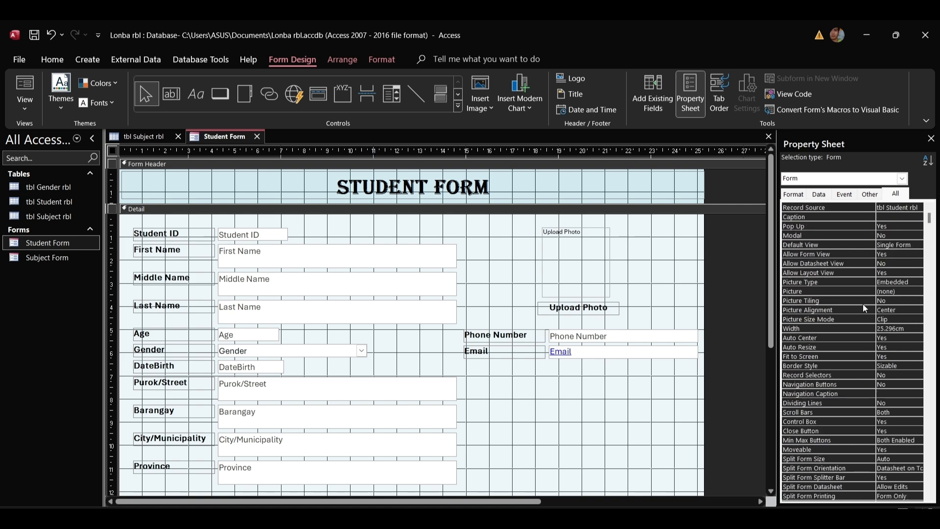
Set the form's Control Box property to No and save the Student Form design.
left_click(791, 421)
left_click(918, 421)
left_click(886, 436)
right_click(221, 136)
left_click(241, 144)
Open the Student Form pop-up, move it aside, and switch it back to Design view.
double_click(61, 243)
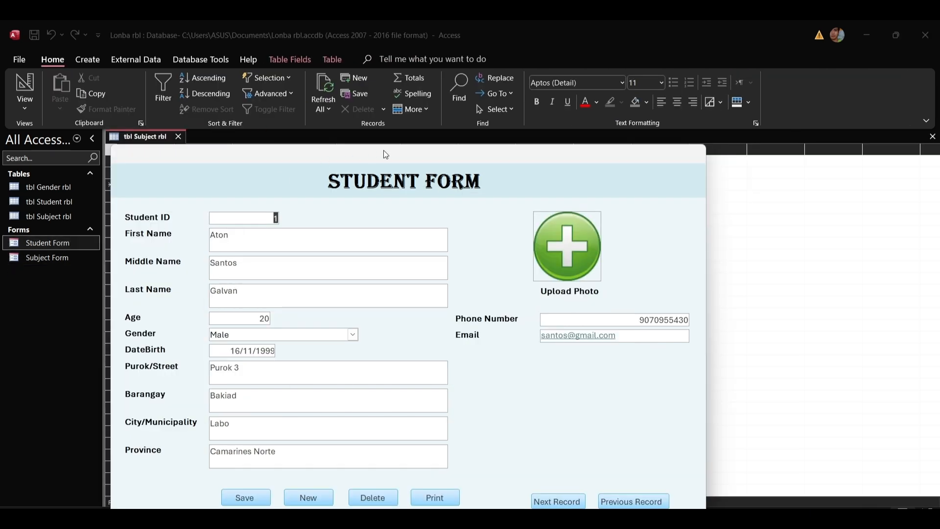
left_click_drag(384, 155, 482, 58)
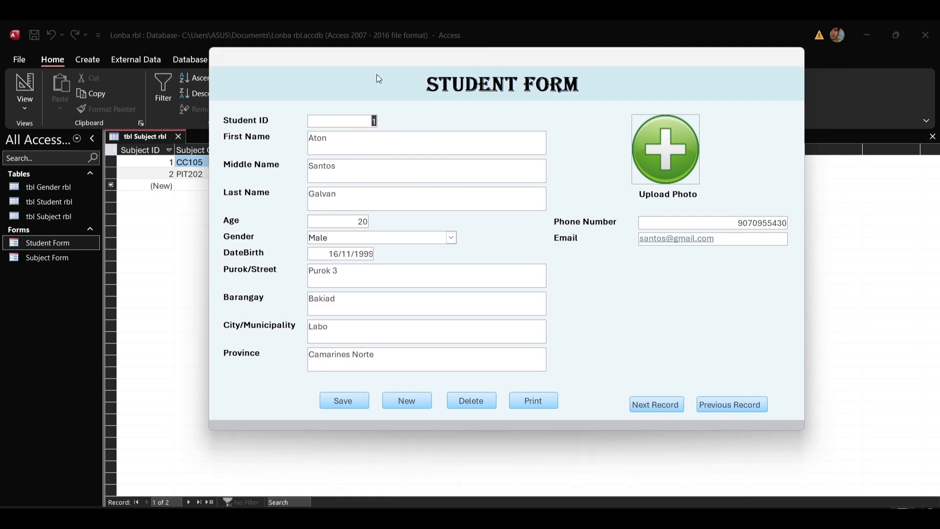
left_click_drag(604, 59, 584, 109)
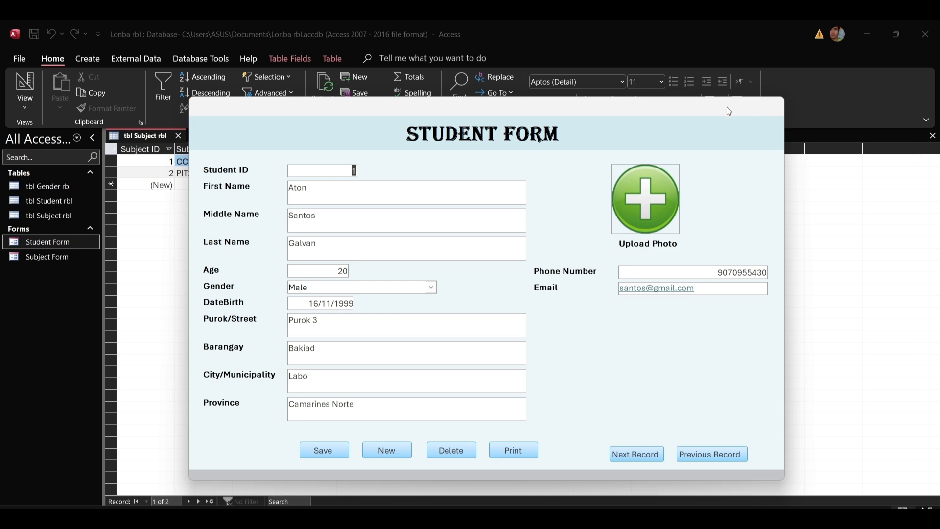
right_click(519, 110)
left_click(555, 189)
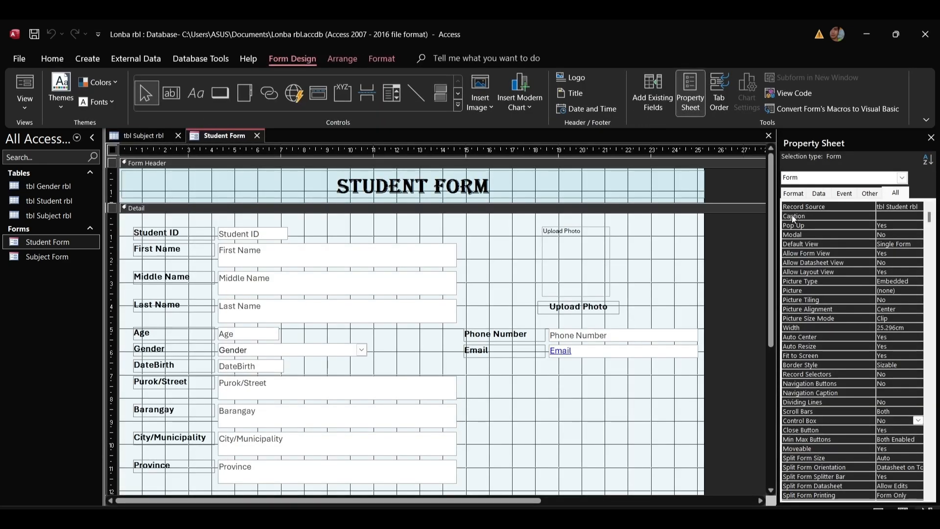
left_click(220, 93)
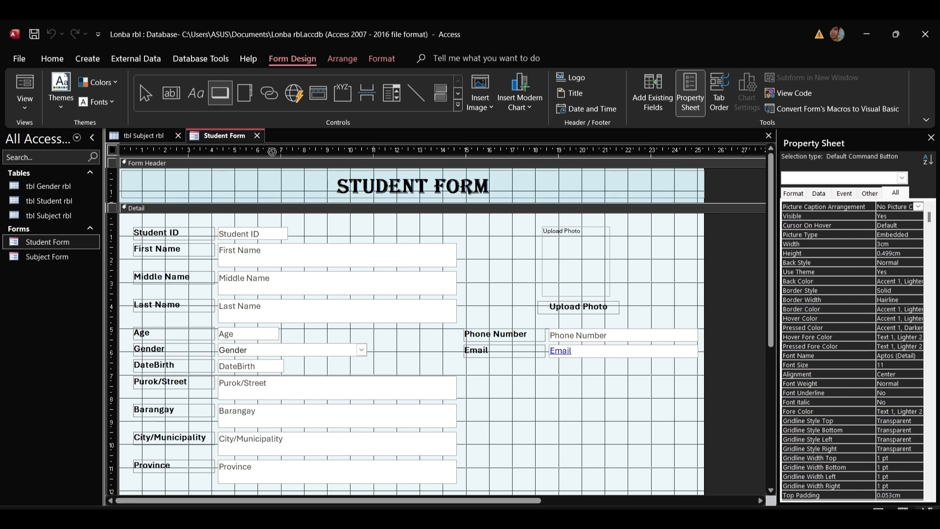
Place a new button in the form header with the Form Operations > Close Form action.
left_click(677, 173)
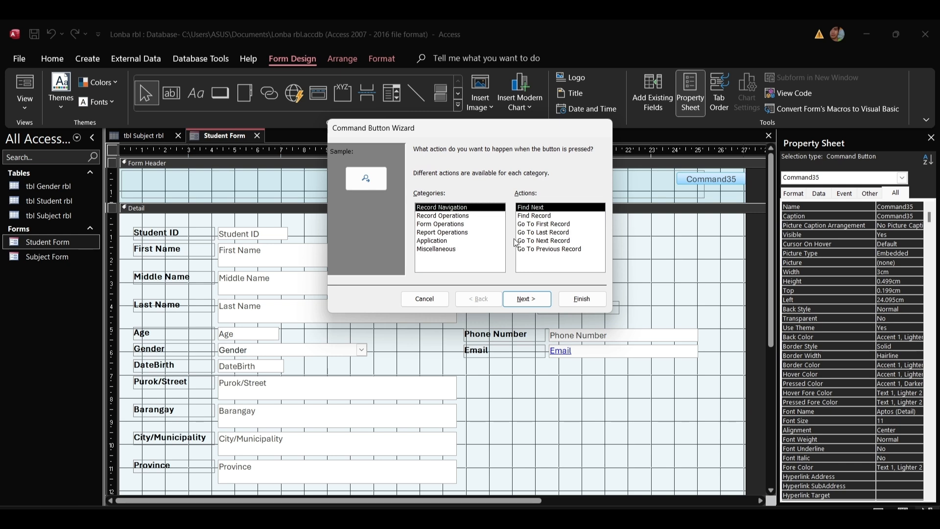
left_click(446, 215)
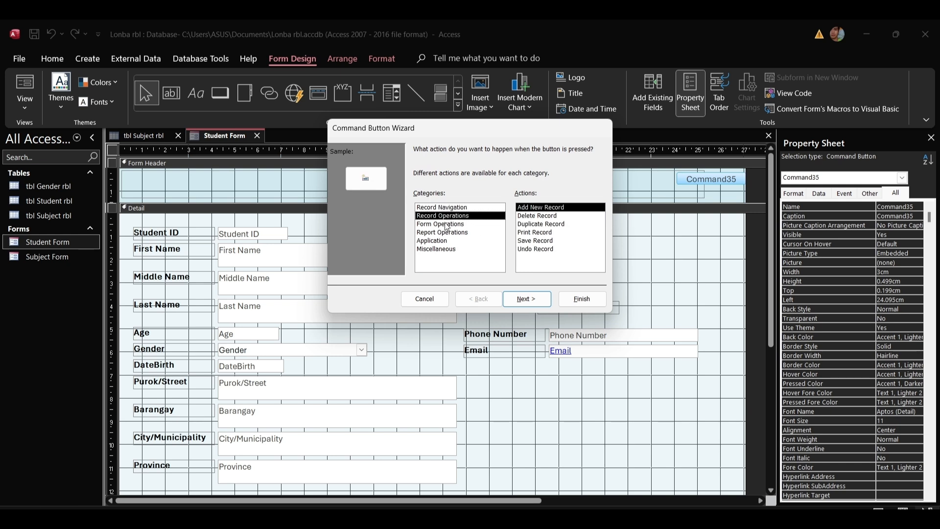
left_click(447, 223)
left_click(449, 207)
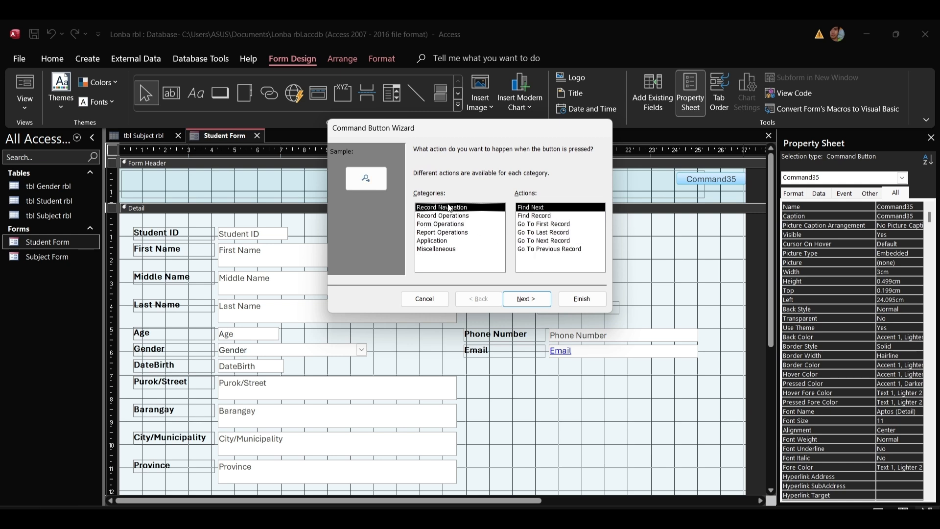
left_click(444, 232)
left_click(442, 240)
left_click(444, 250)
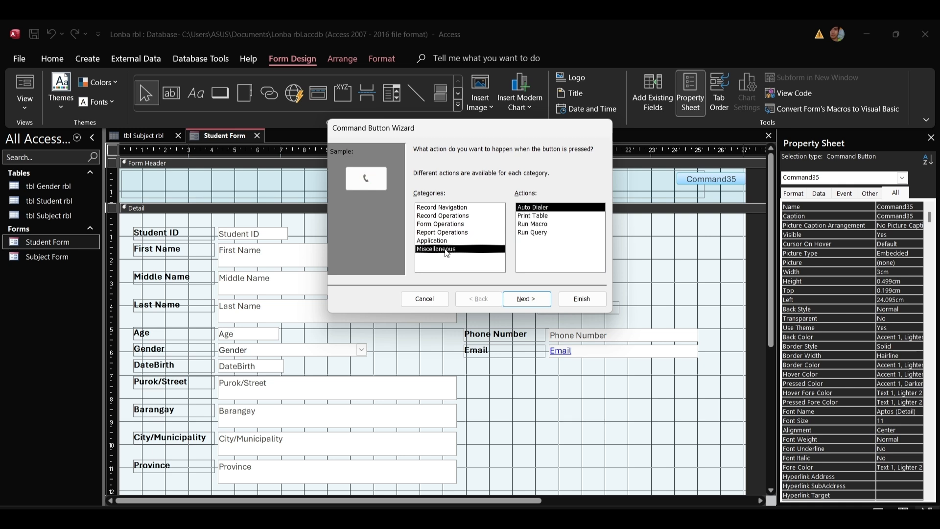
left_click(443, 233)
left_click(445, 224)
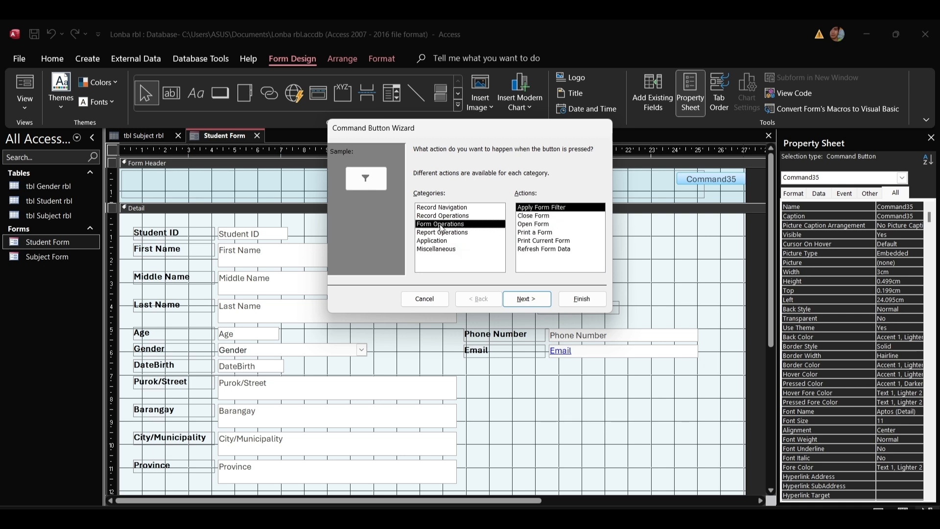
left_click(531, 216)
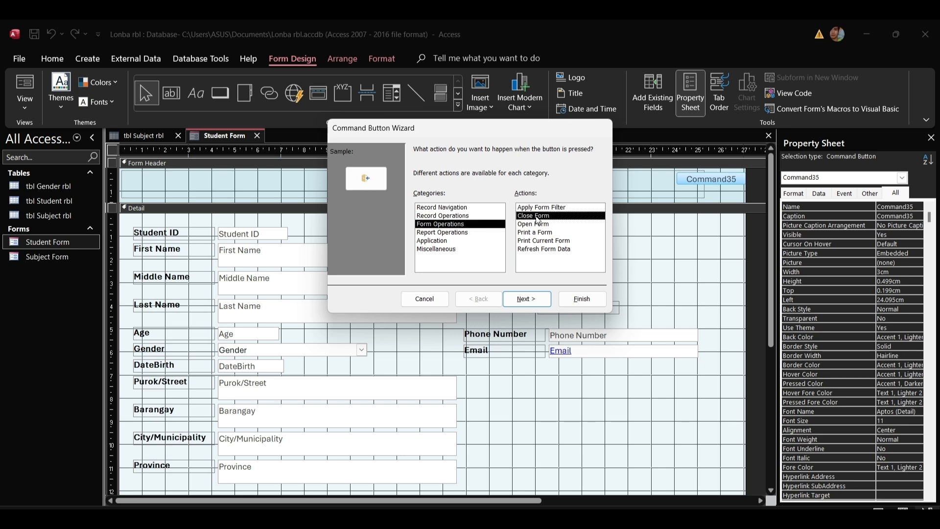
Give the button the text label 'Close' and finish the Command Button Wizard.
left_click(536, 299)
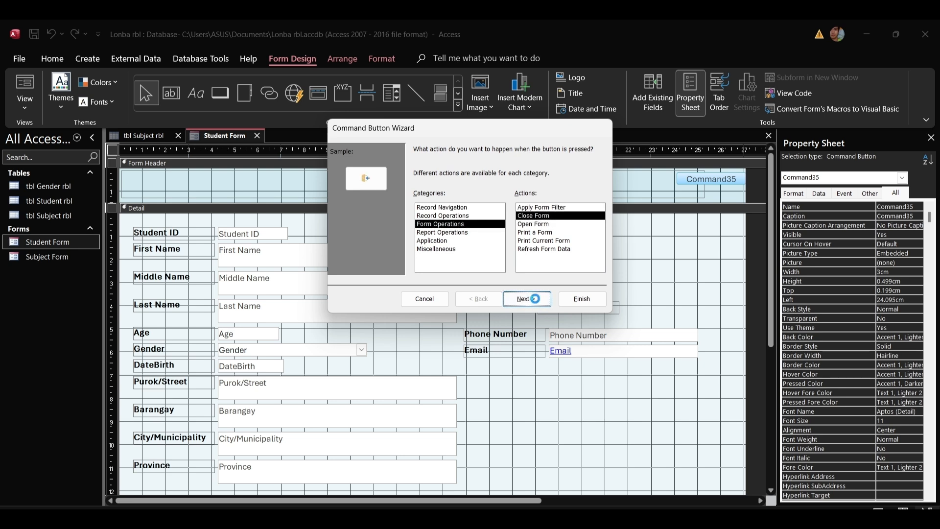
left_click(418, 199)
double_click(492, 199)
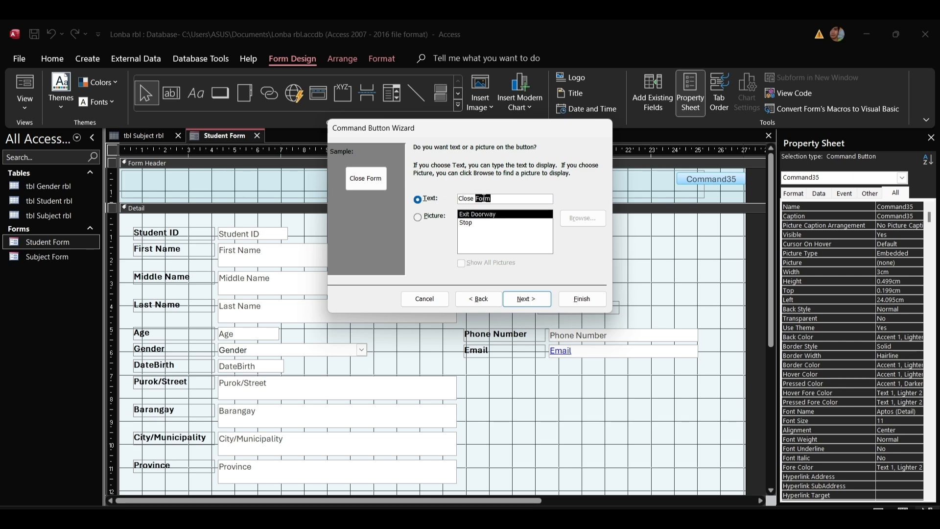
key("BackSpace")
key("BackSpace")
left_click(532, 299)
left_click(580, 299)
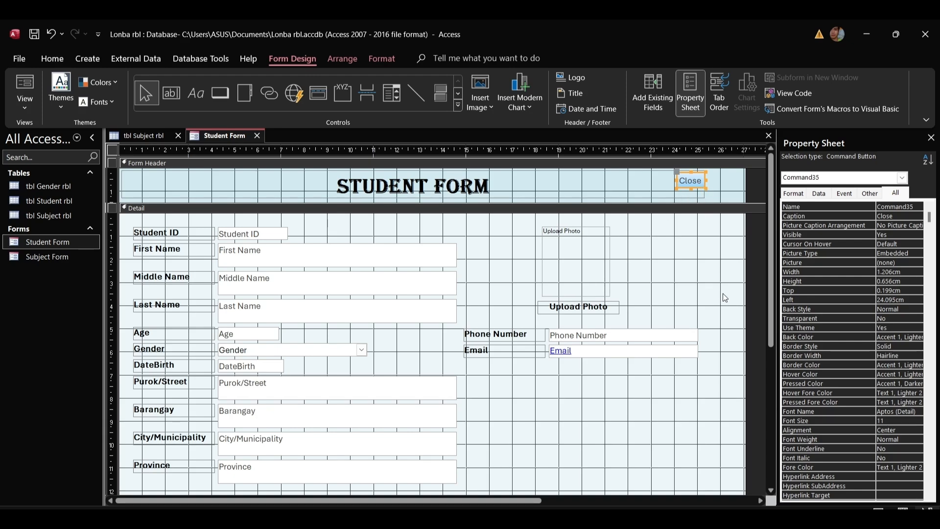
Narrow the Student Form slightly and position the Close button beside the header title.
left_click_drag(743, 182, 720, 184)
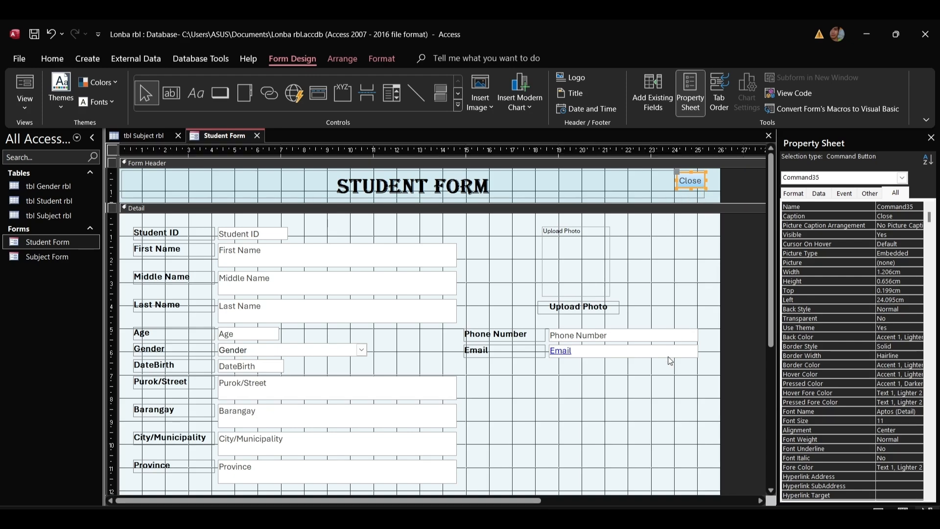
scroll(654, 440, "down", 2)
scroll(658, 431, "up", 1)
scroll(662, 424, "up", 3)
mouse_move(690, 186)
left_mouse_down()
mouse_move(678, 186)
mouse_move(719, 184)
mouse_move(705, 181)
left_mouse_up()
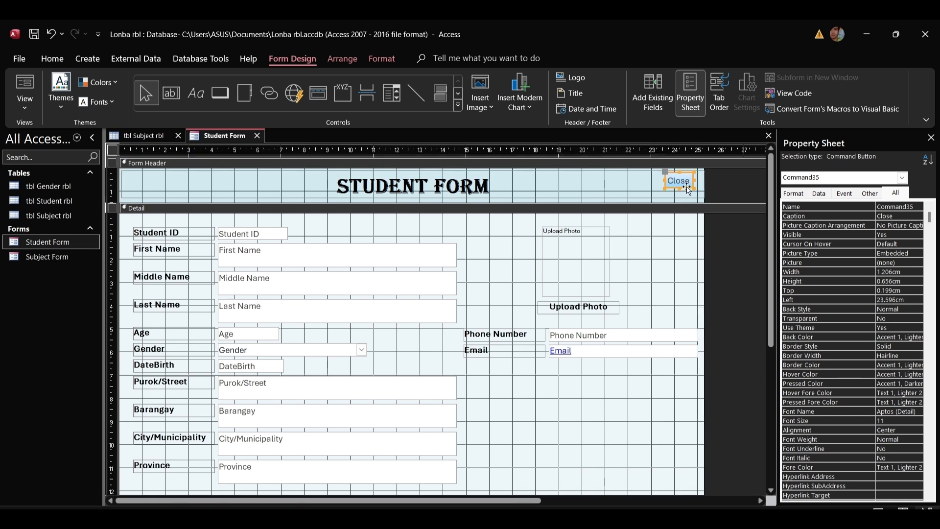
left_click_drag(691, 182, 684, 191)
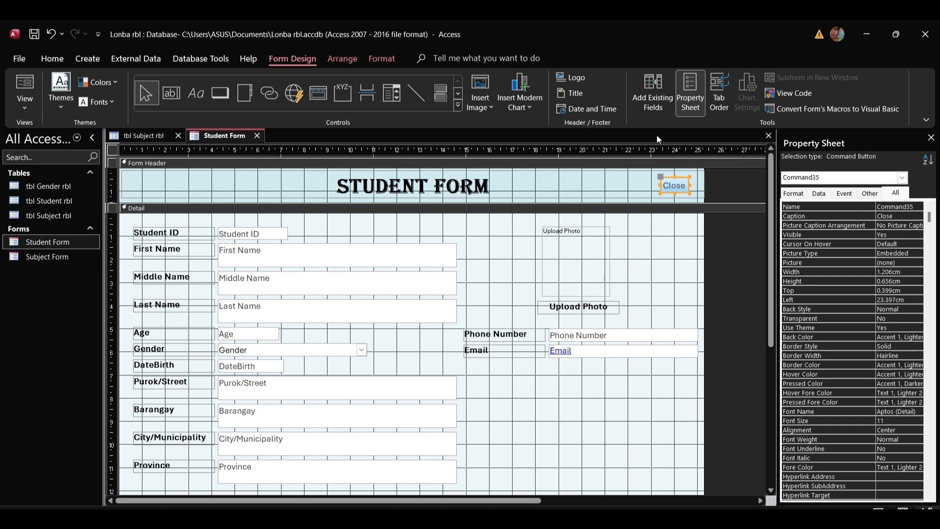
left_click(703, 191)
left_click(683, 191)
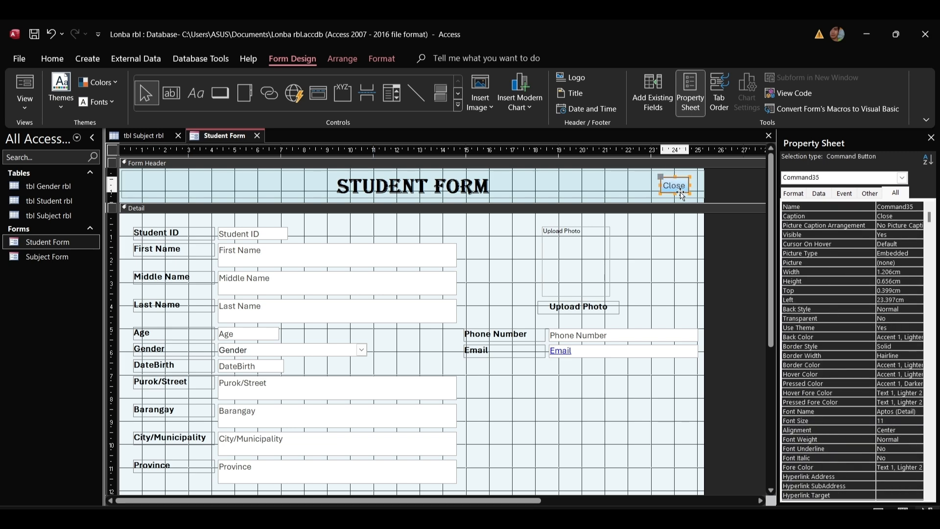
left_click_drag(682, 195, 684, 192)
Fill the Close button with red #BA1419 via Format > Shape Fill.
left_click(371, 58)
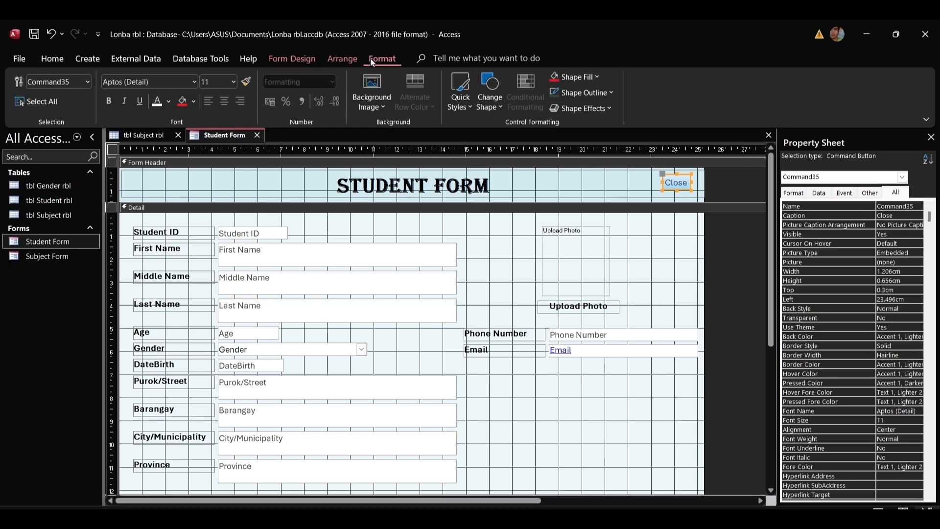
left_click(575, 77)
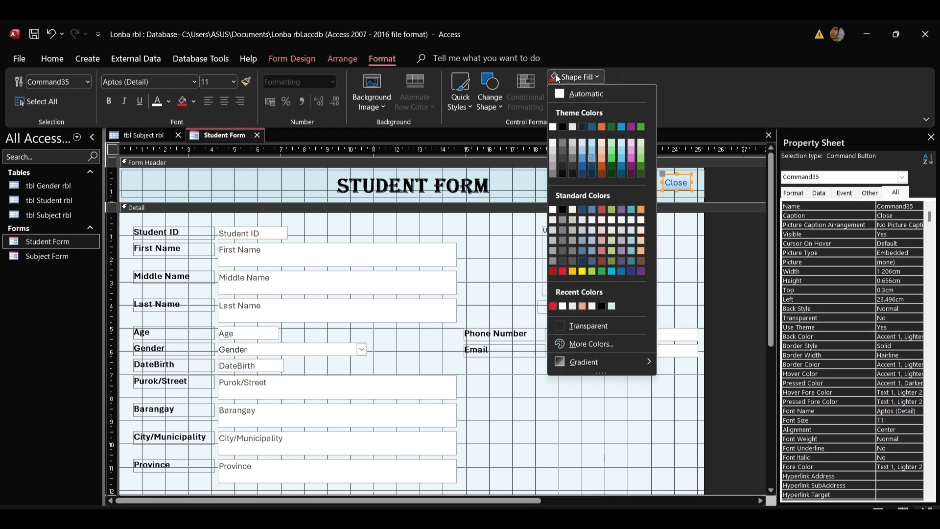
left_click(563, 272)
left_click(725, 188)
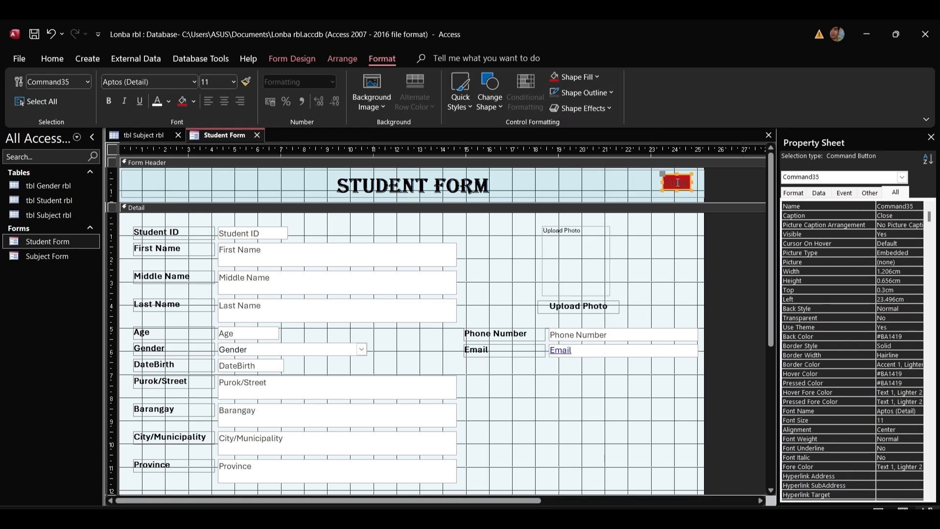
left_click(52, 58)
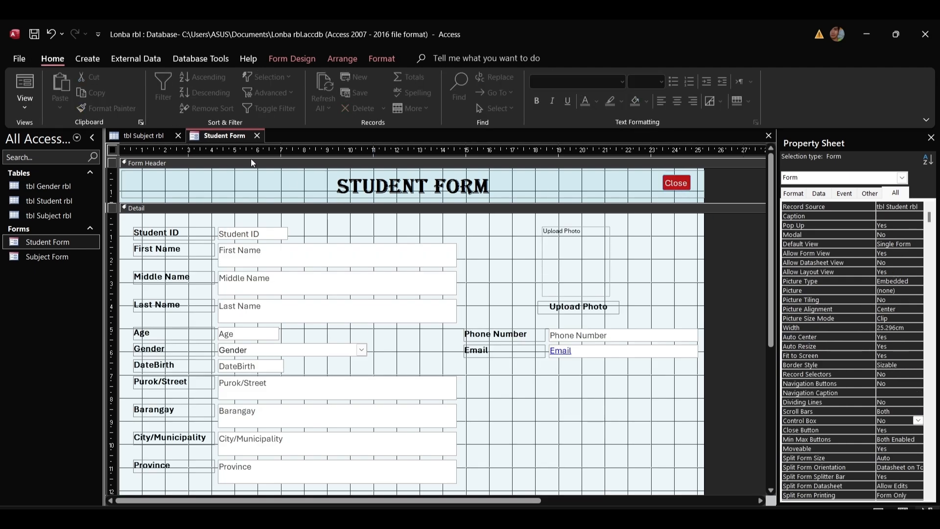
Save the Student Form, open it, and confirm its red Close button shuts the pop-up.
right_click(218, 134)
left_click(243, 147)
double_click(61, 243)
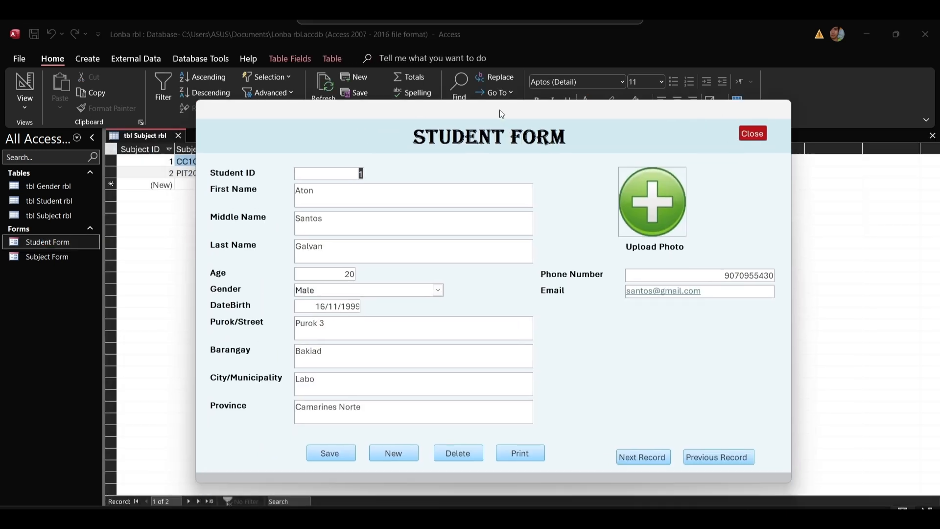
left_click_drag(499, 110, 497, 87)
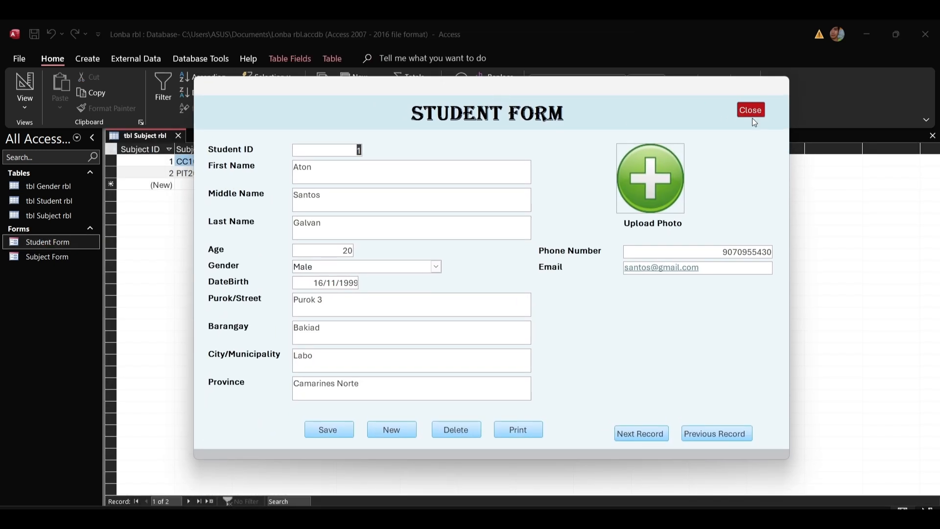
left_click(751, 109)
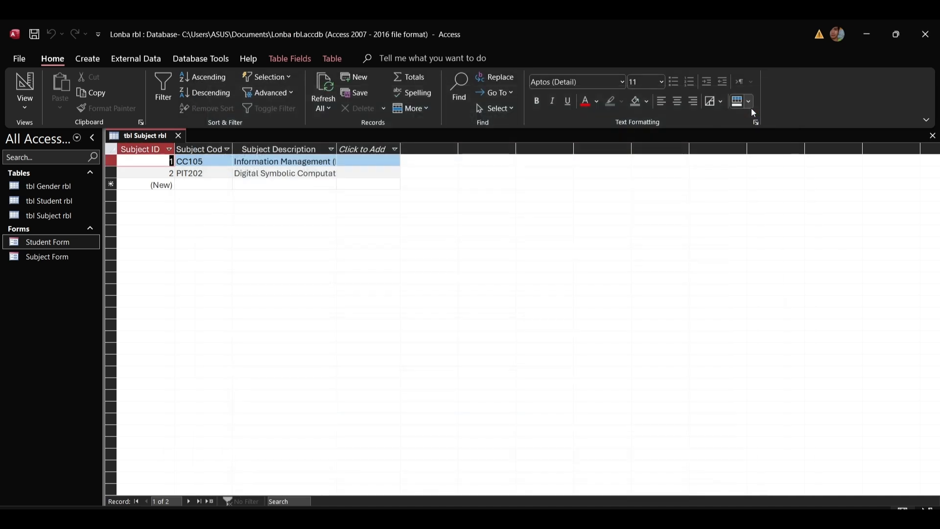